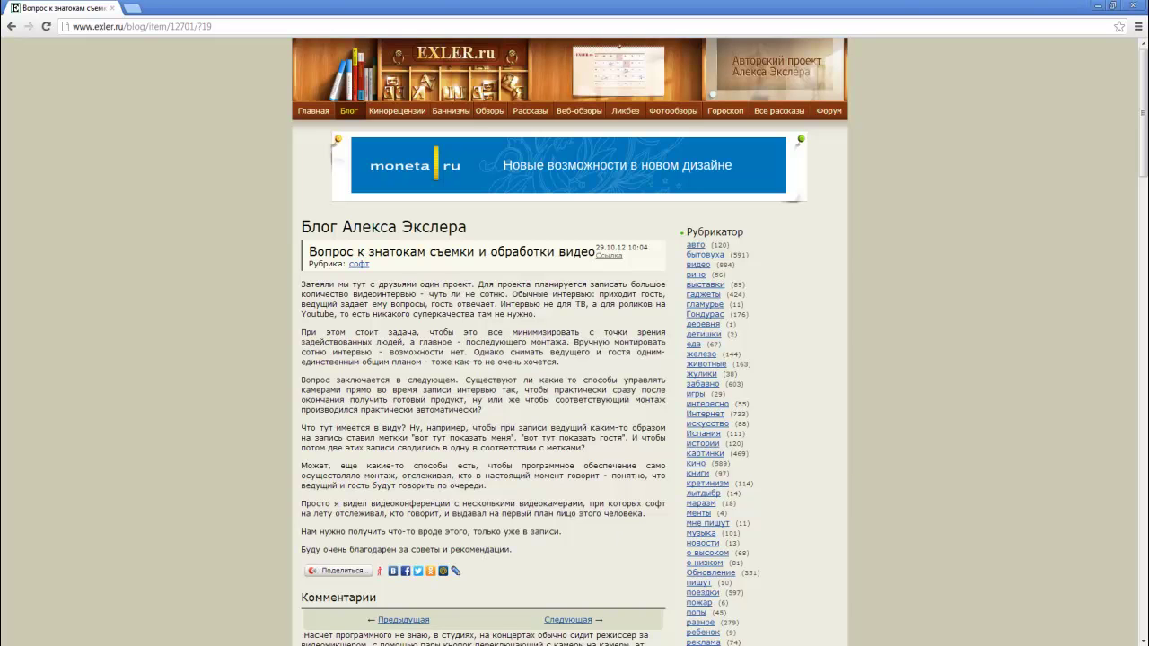
Switch to Total Commander and look inside the Camera1, Camera2 and Camera3 folders of the CashFlow folder
key("alt+Tab")
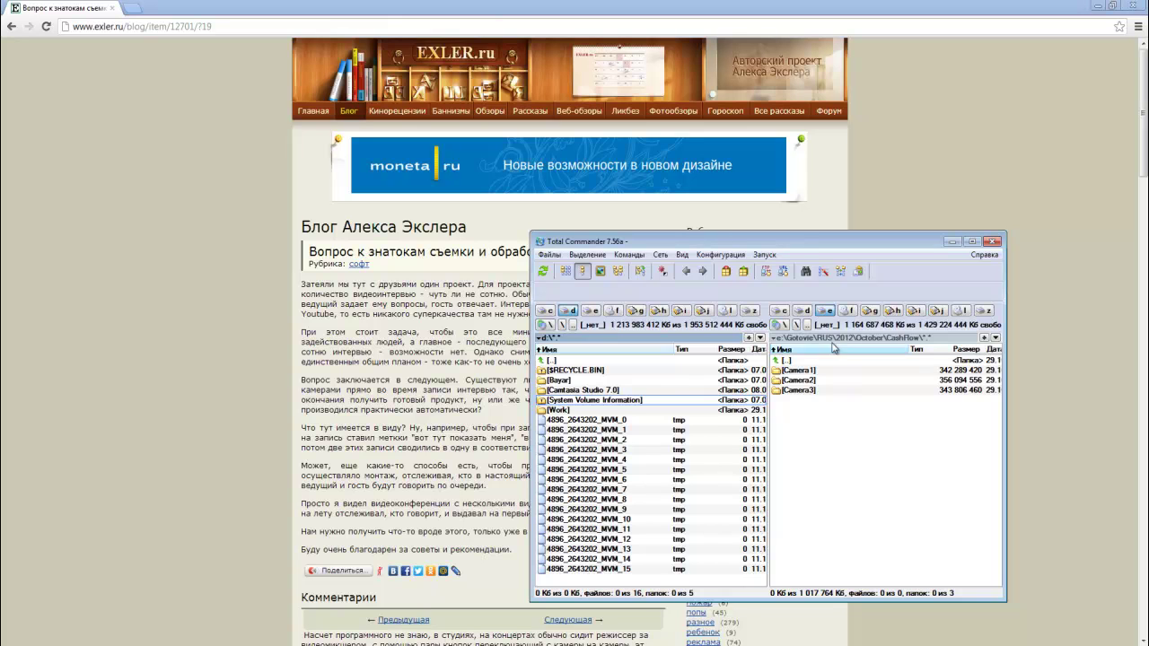
left_click(781, 372)
key("Down")
key("Down")
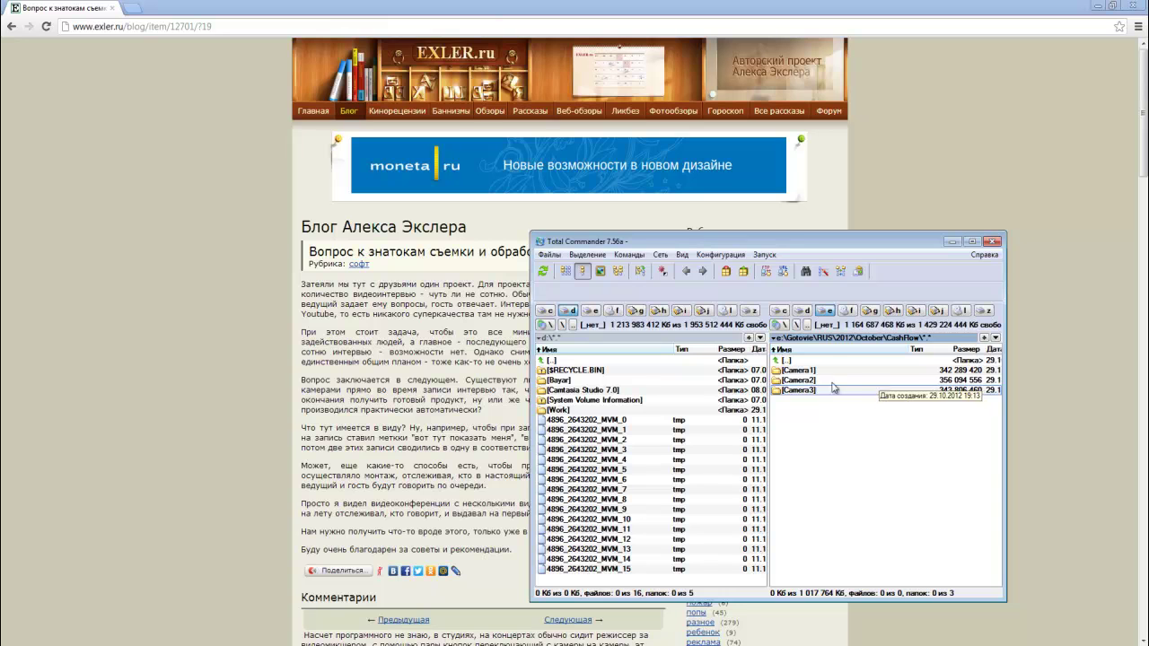
double_click(777, 371)
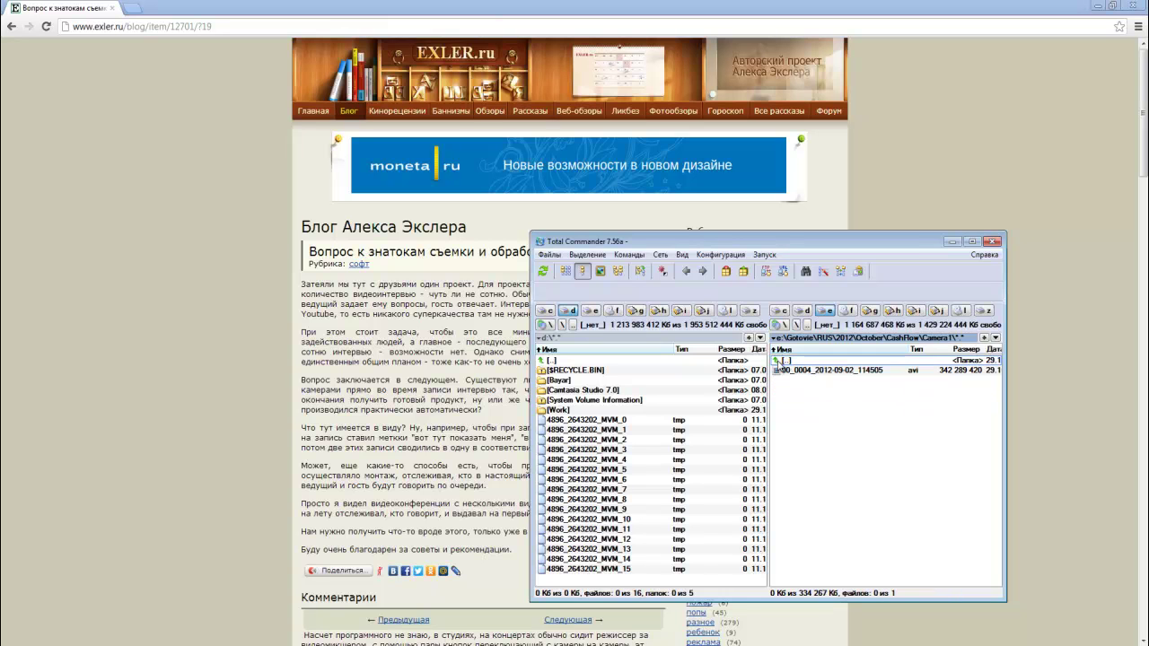
double_click(777, 360)
double_click(779, 379)
double_click(778, 360)
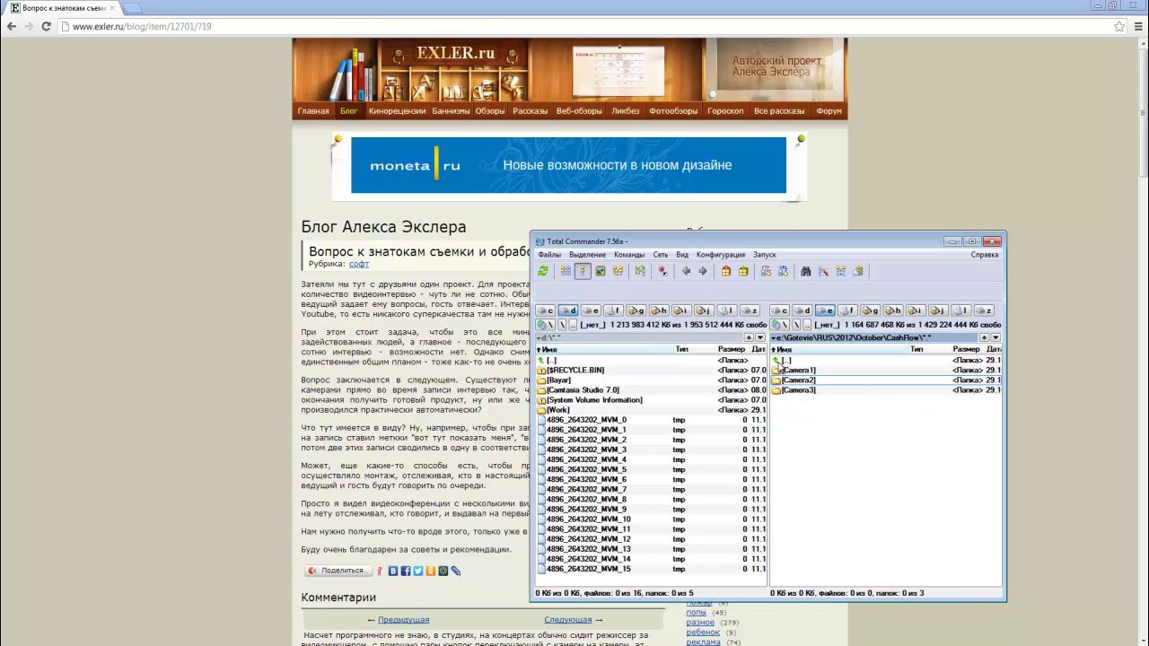
double_click(779, 389)
double_click(783, 361)
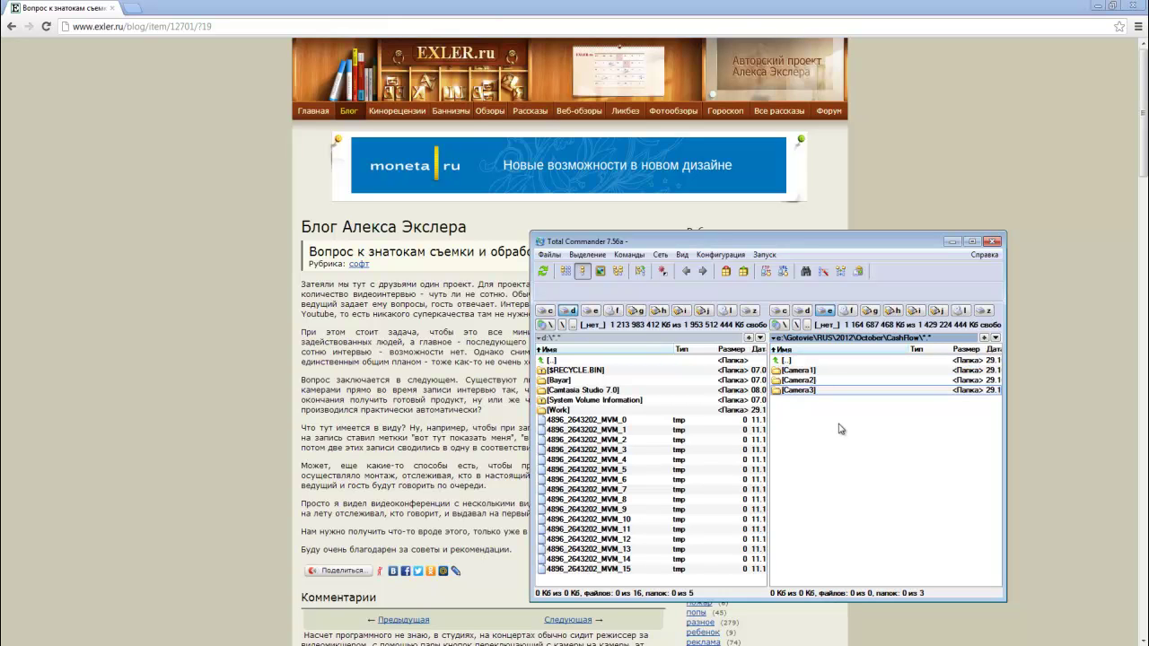
Examine the video file in each camera folder once more, starting with Camera3, and return to the CashFlow folder
double_click(779, 390)
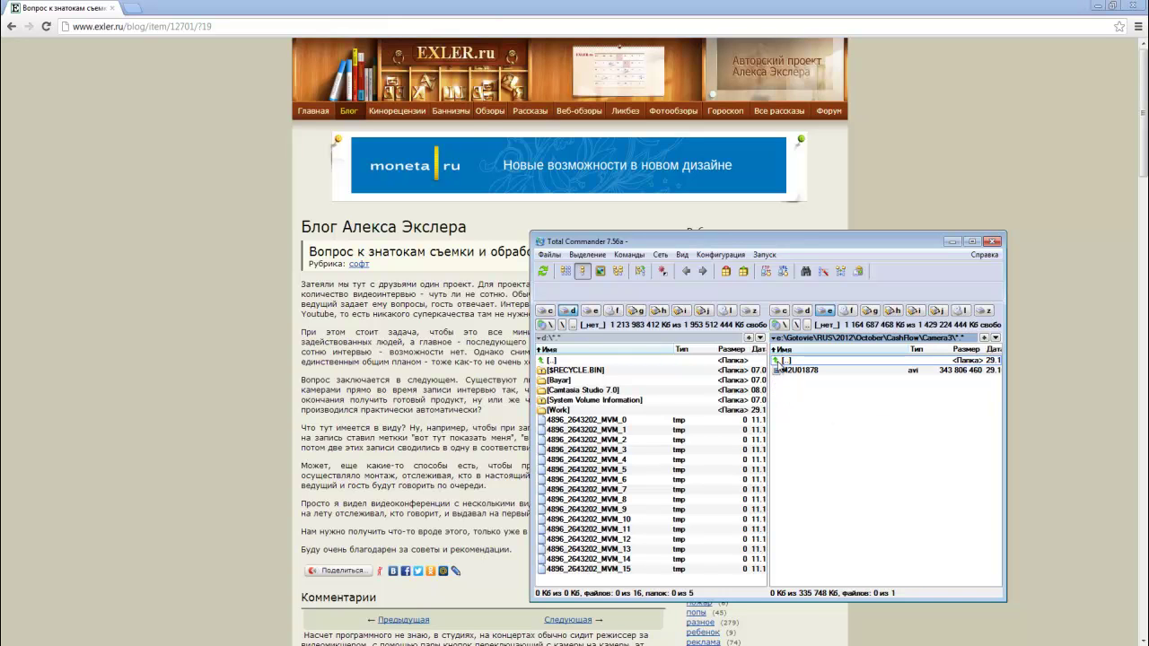
double_click(779, 361)
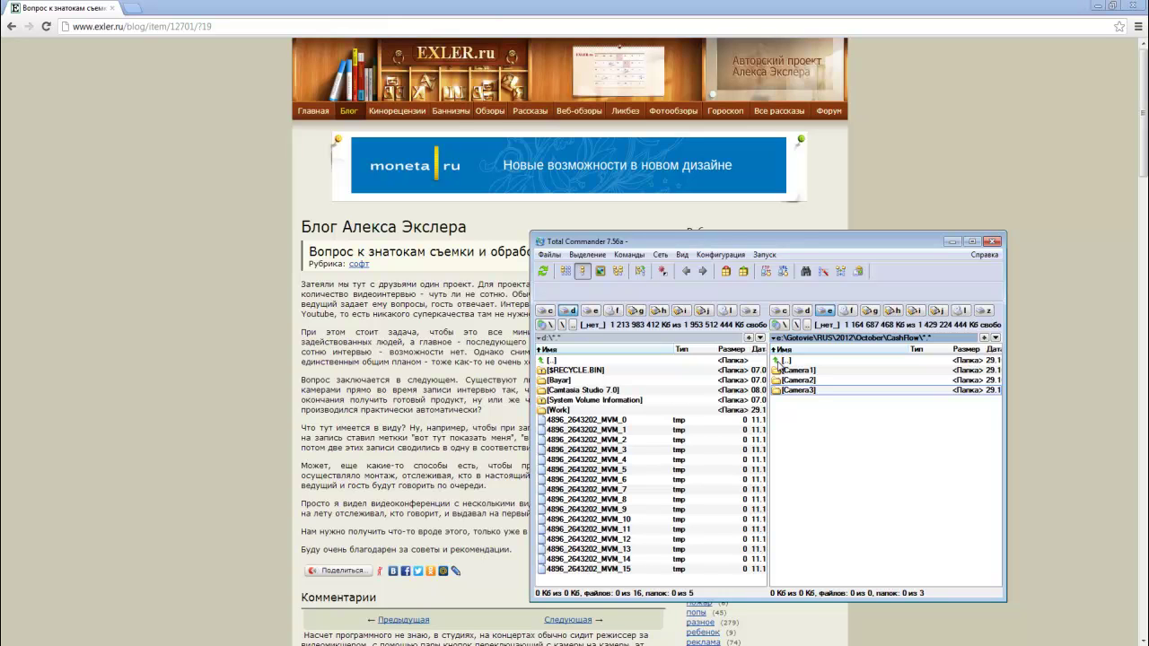
double_click(779, 380)
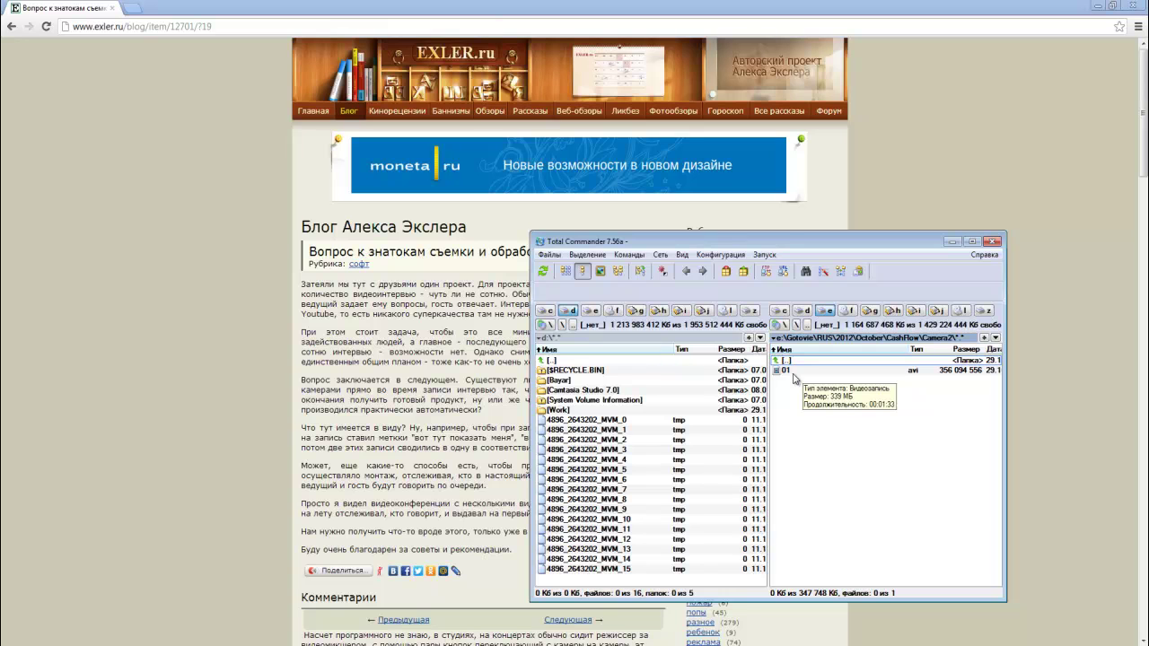
double_click(777, 361)
double_click(777, 370)
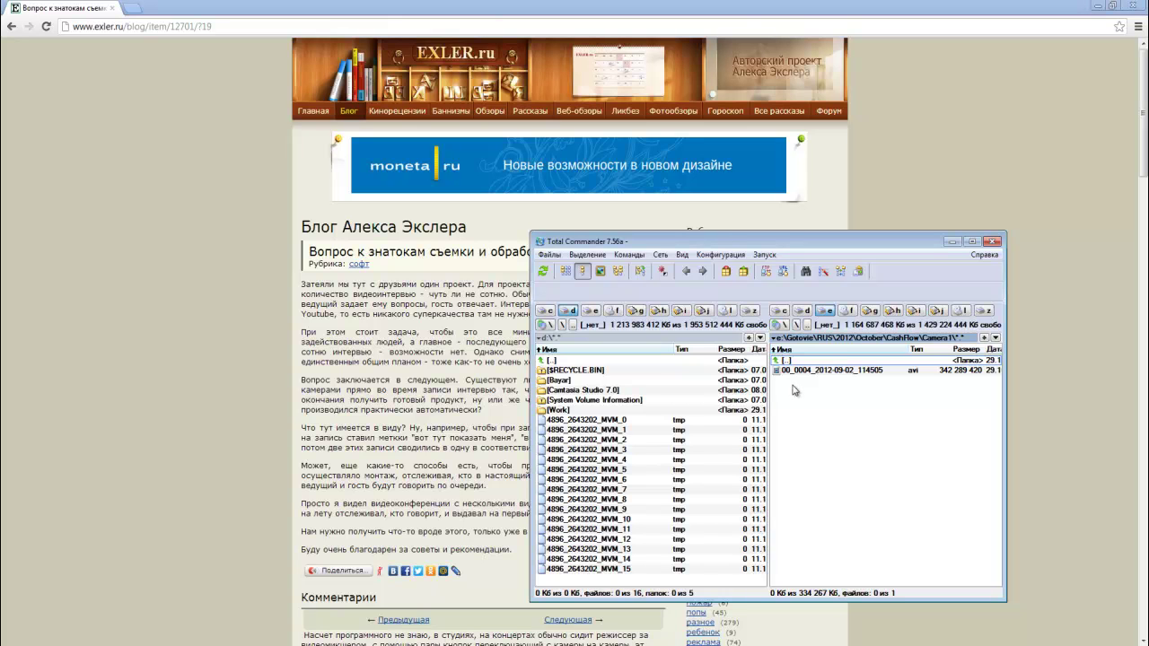
double_click(781, 362)
double_click(779, 390)
double_click(779, 363)
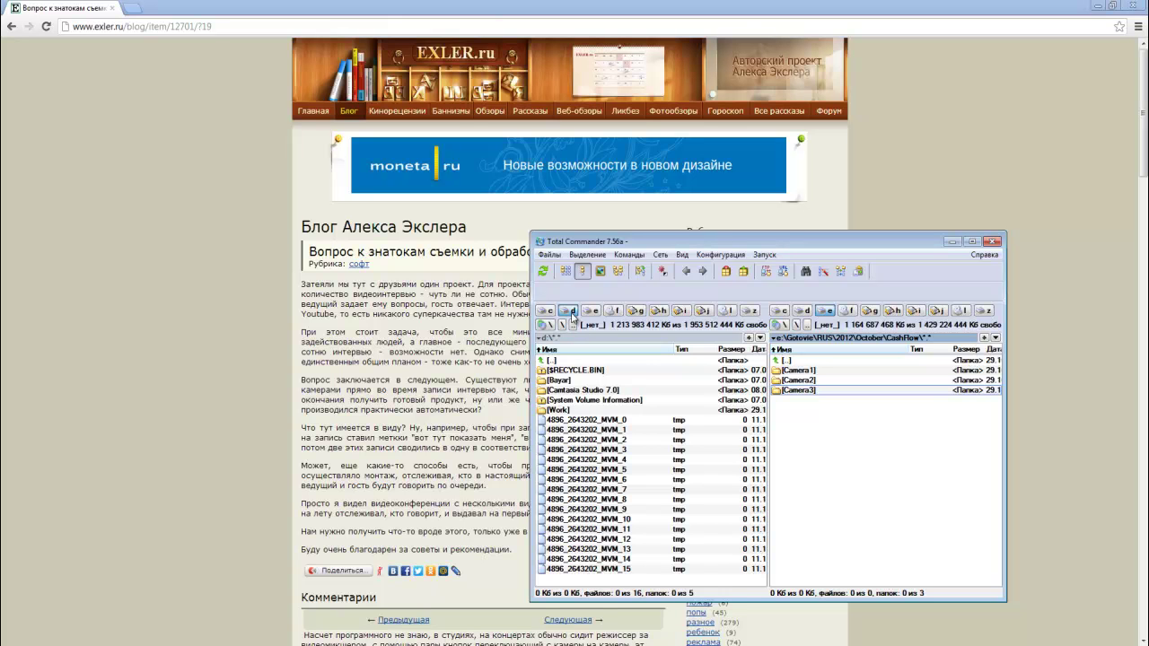
Create a new folder named Exler in the CashFlow folder
key("F7")
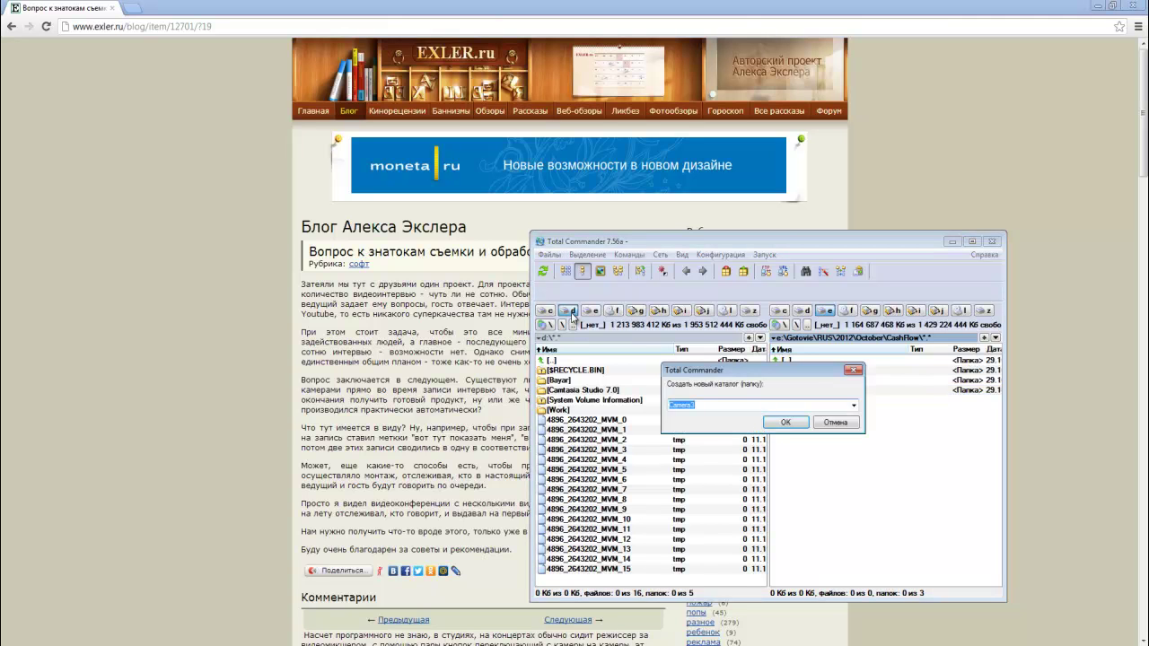
type("Ex")
left_click(783, 422)
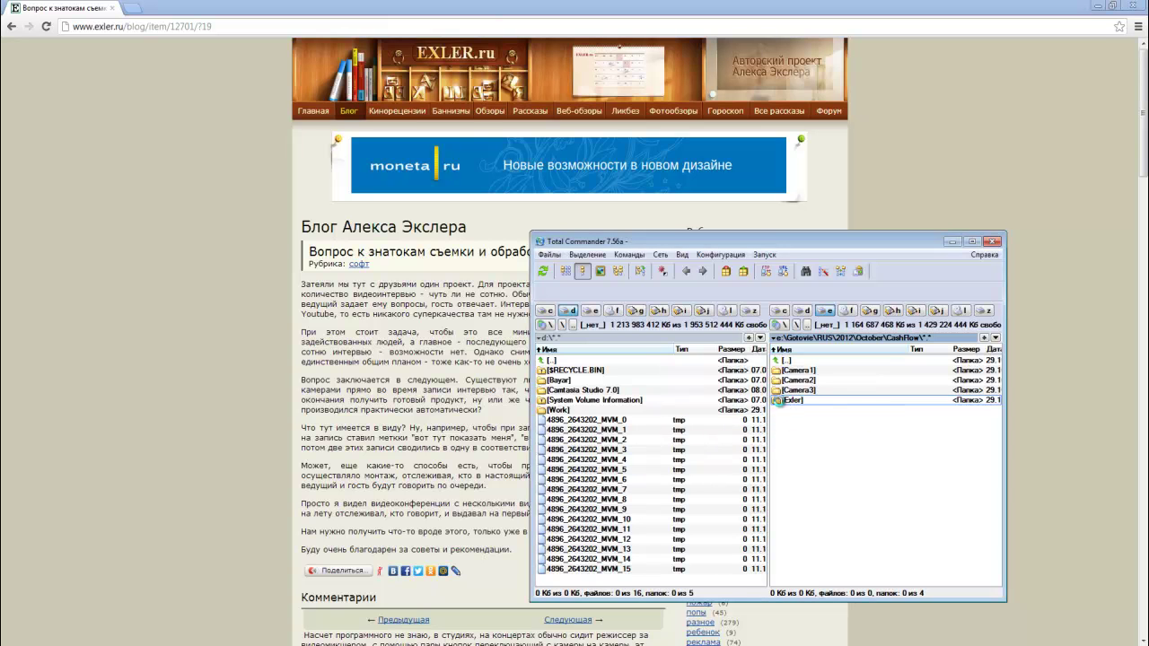
right_click(781, 406)
left_click(808, 375)
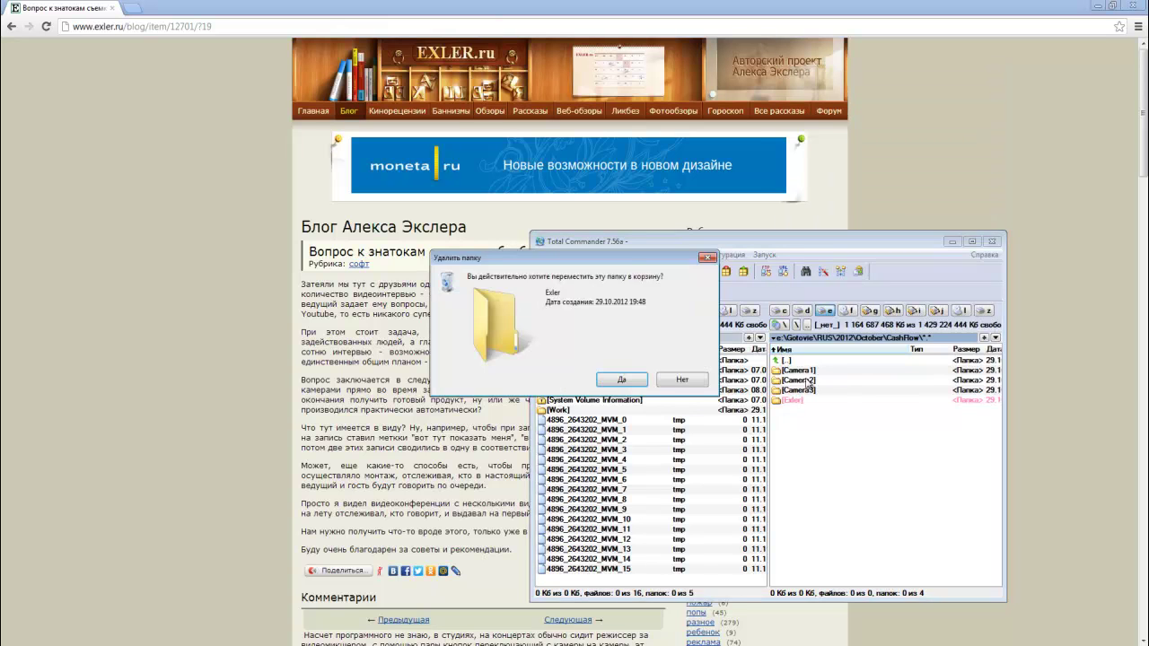
left_click(682, 381)
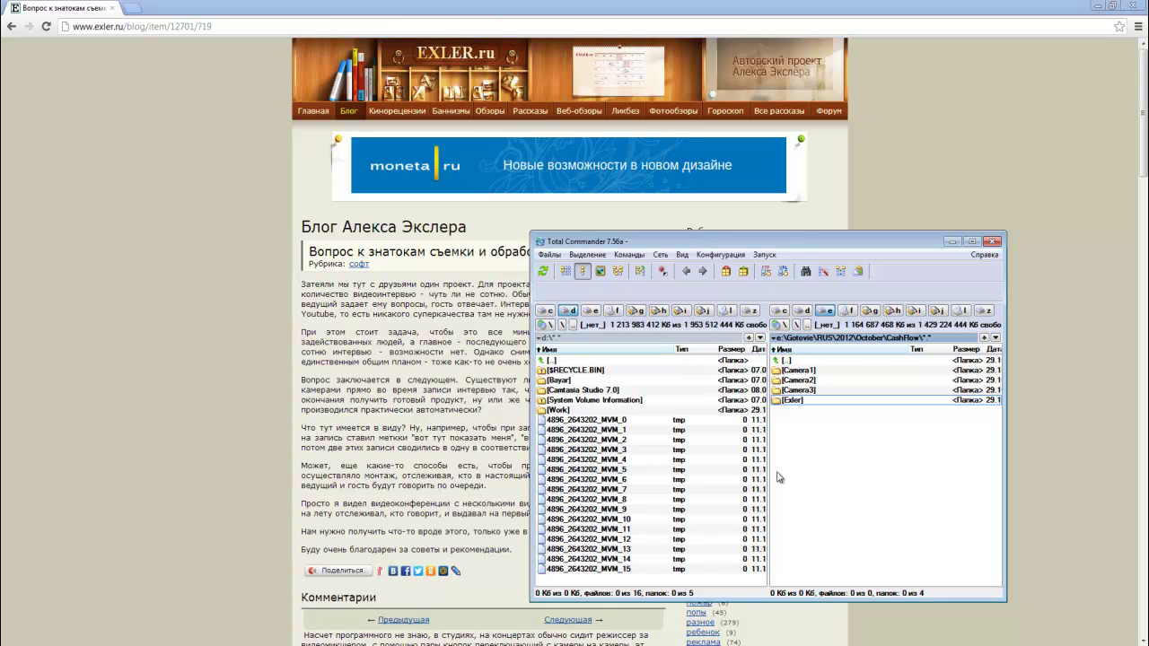
key("F7")
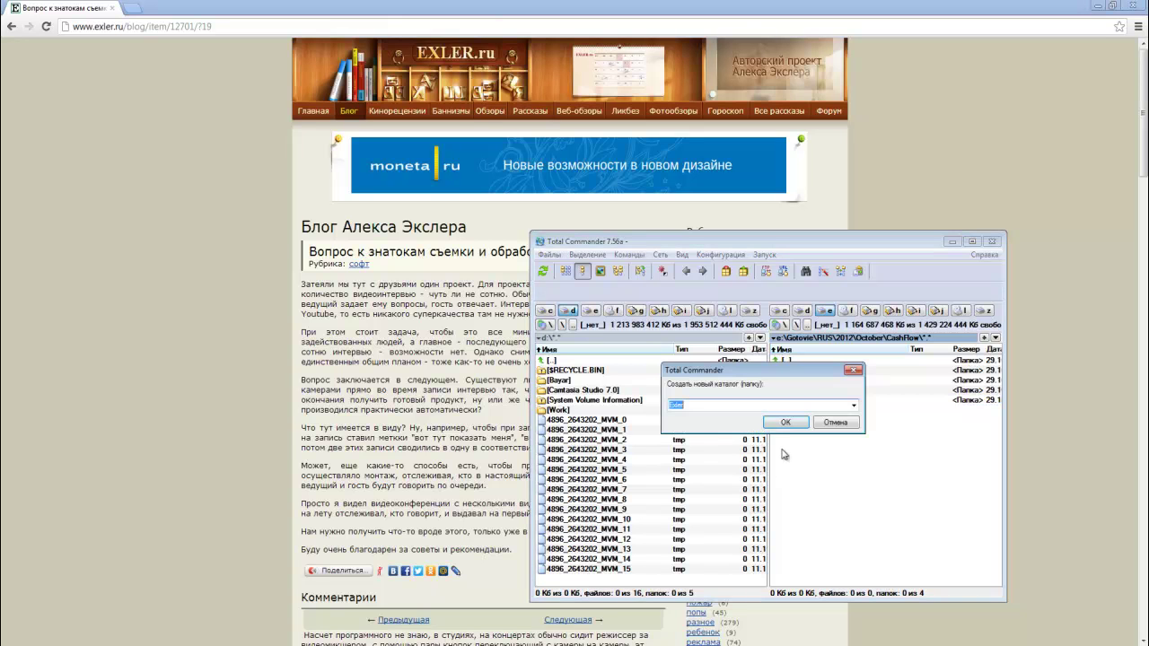
left_click(834, 424)
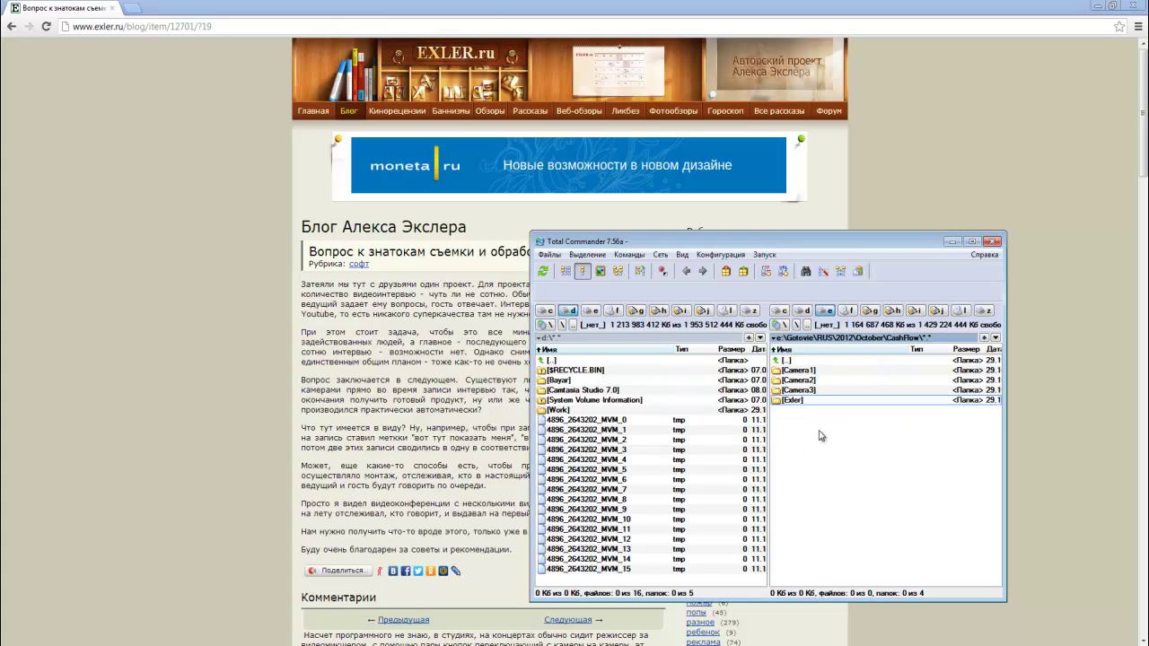
Copy the Exler folder to the root of drive D and delete the original from the CashFlow folder
key("F5")
left_click(692, 440)
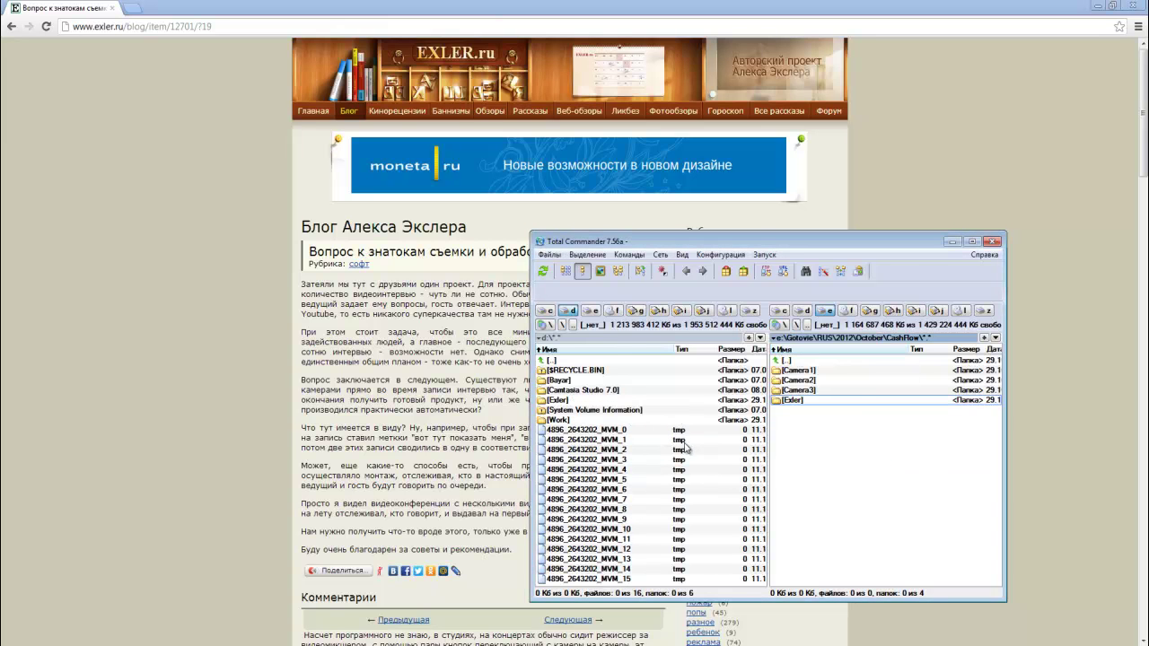
right_click(780, 401)
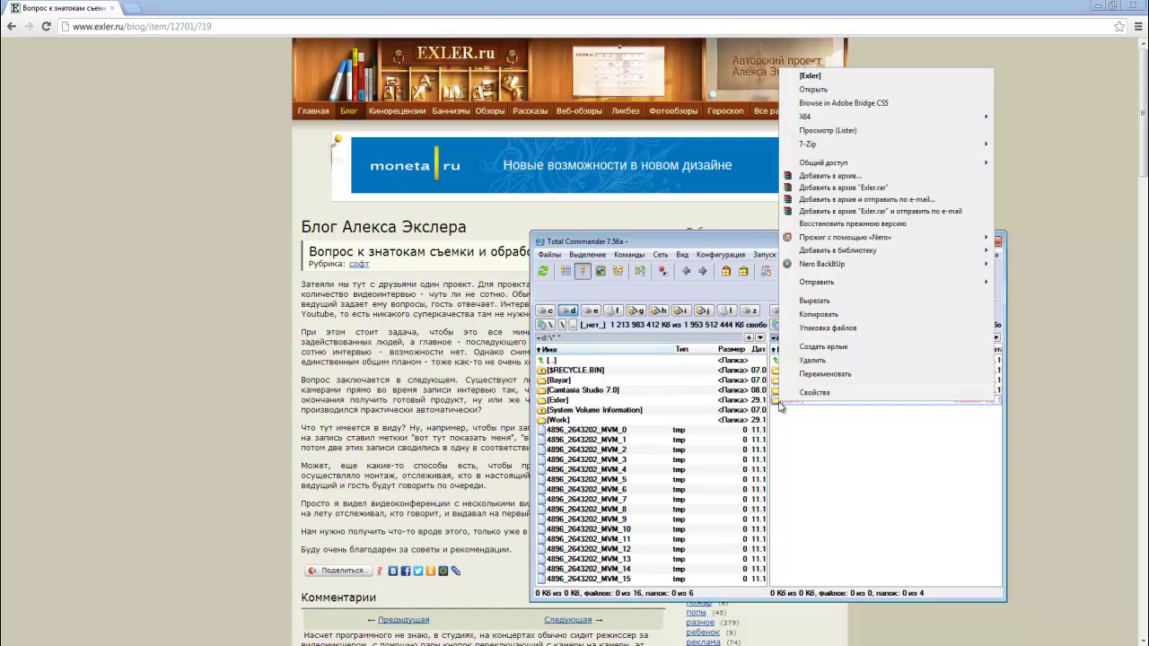
left_click(812, 360)
left_click(628, 384)
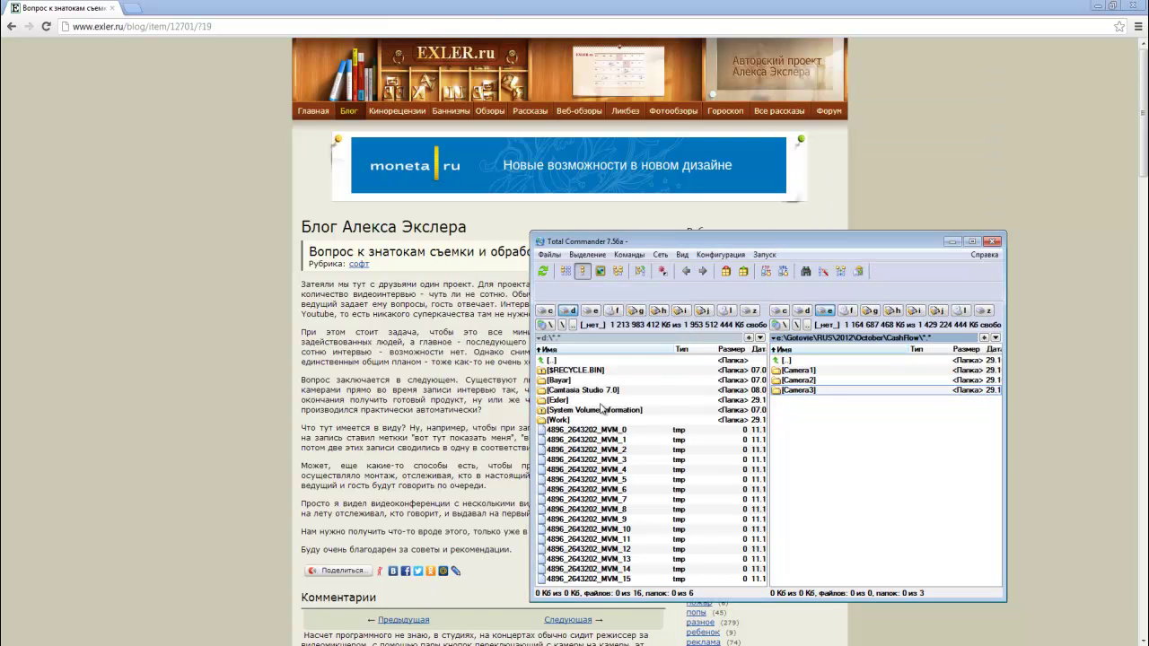
Open the Exler folder on drive D and create a folder named 2012 inside it
double_click(543, 400)
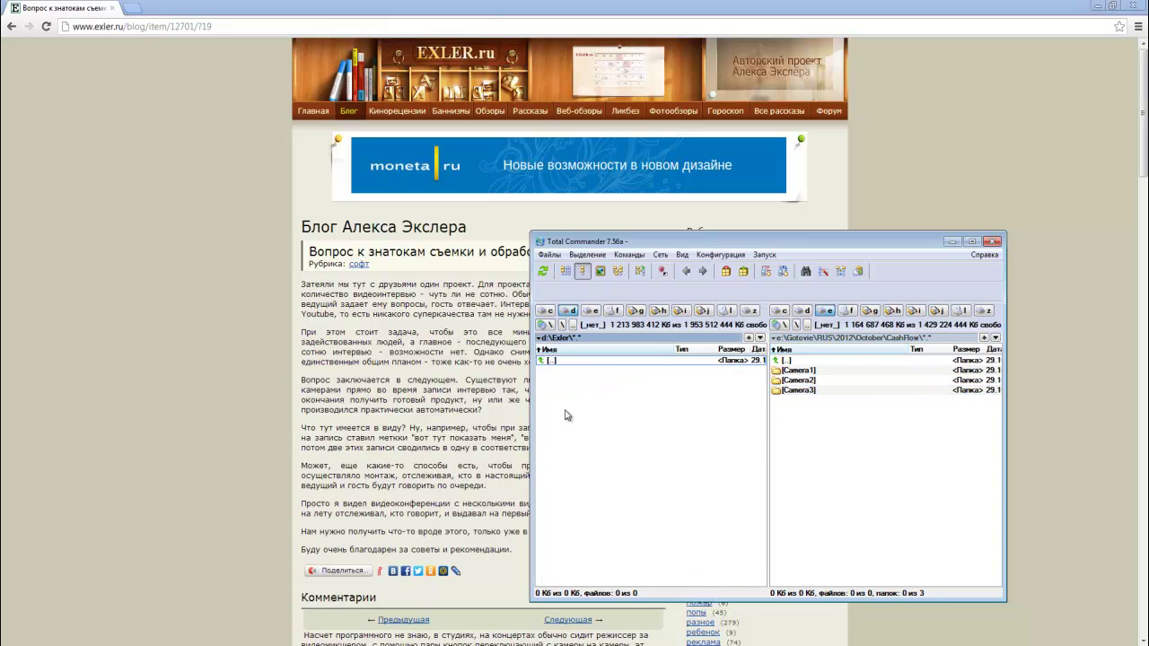
key("F7")
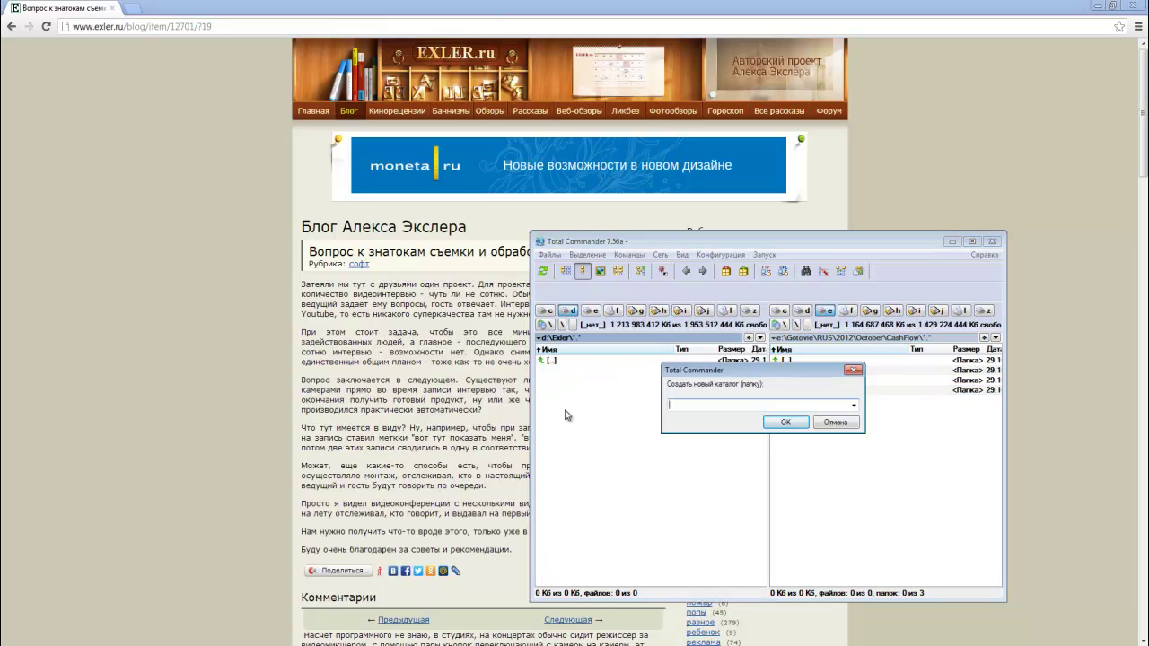
type("2012")
left_click(785, 422)
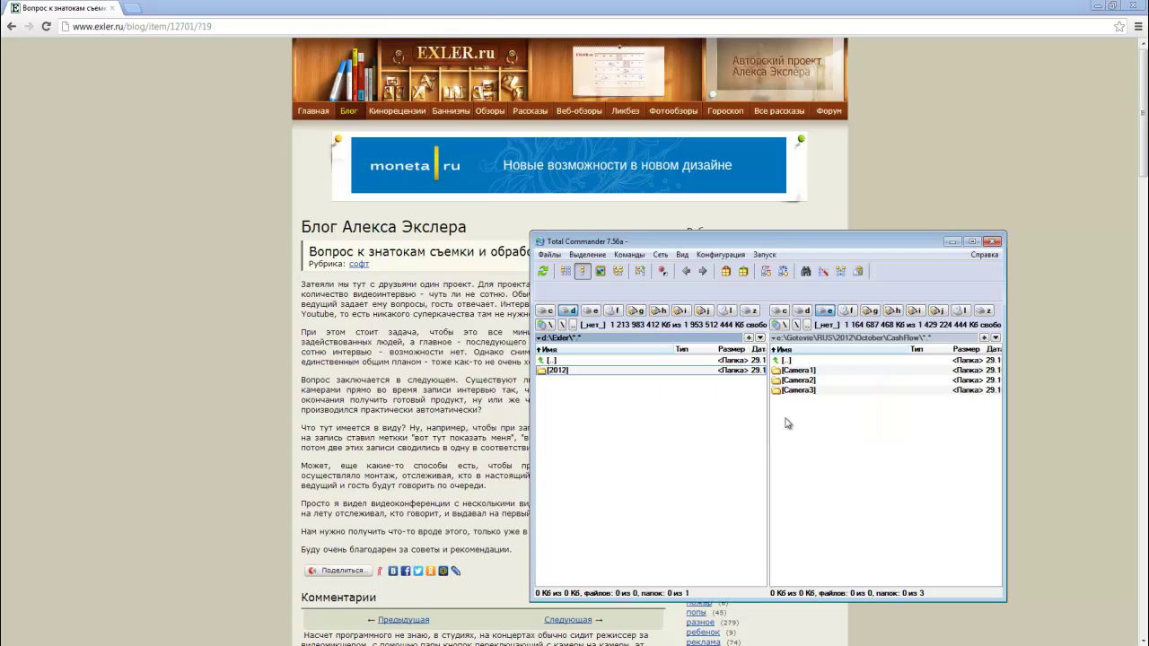
key("F7")
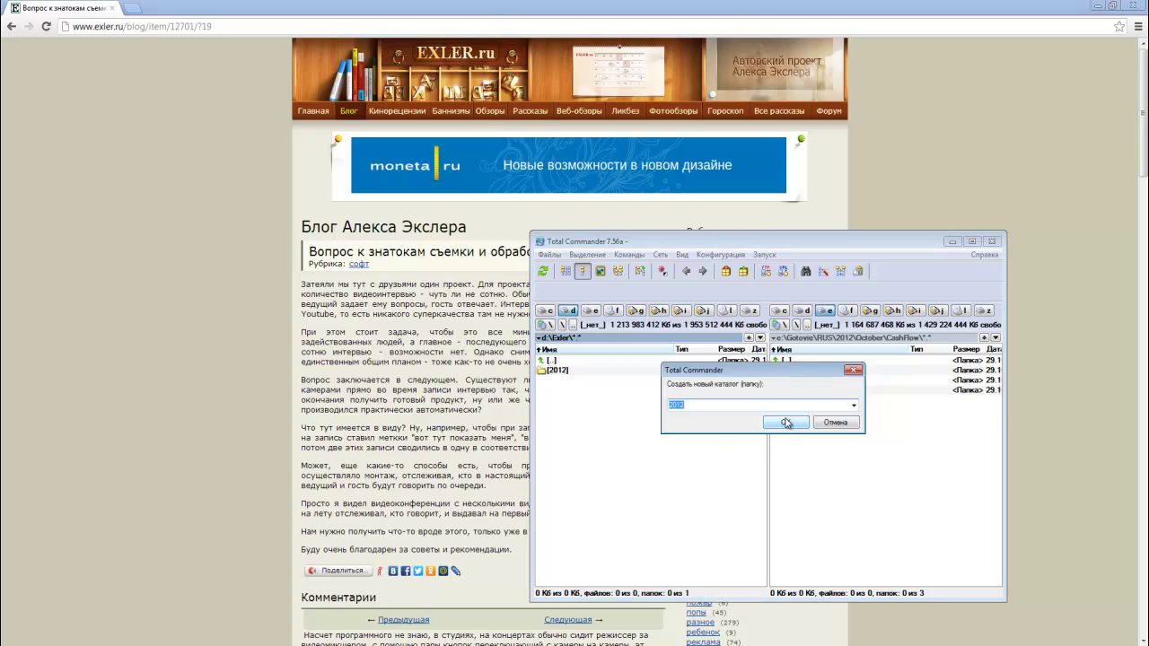
left_click(819, 423)
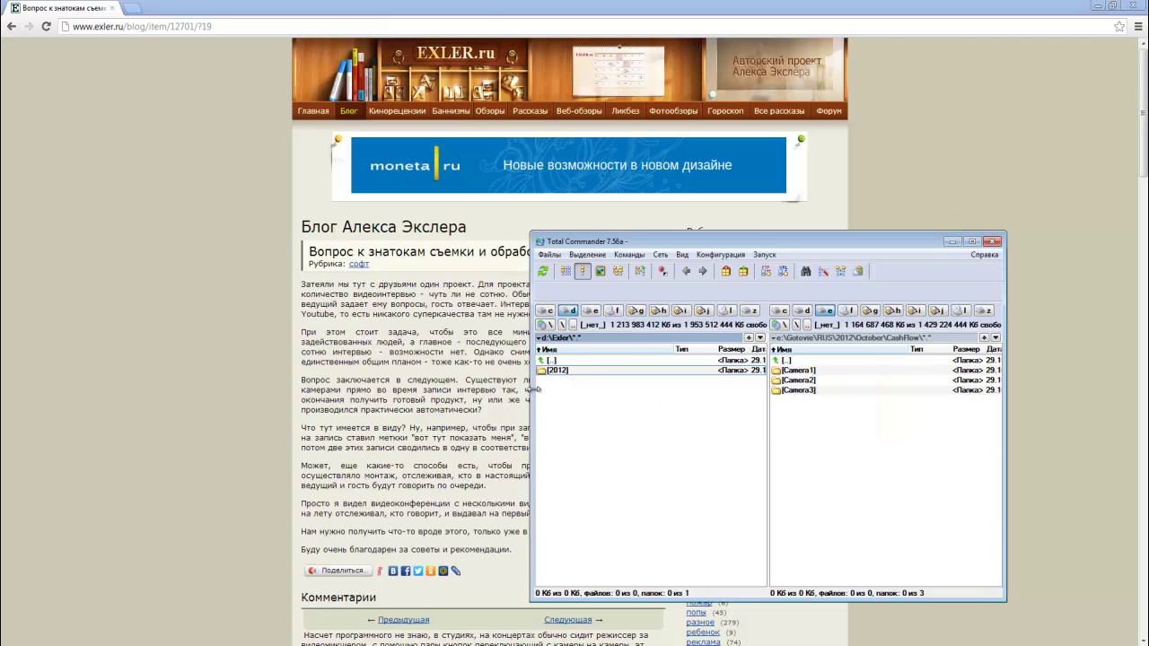
Open the 2012 folder and create a folder named October inside it
double_click(545, 373)
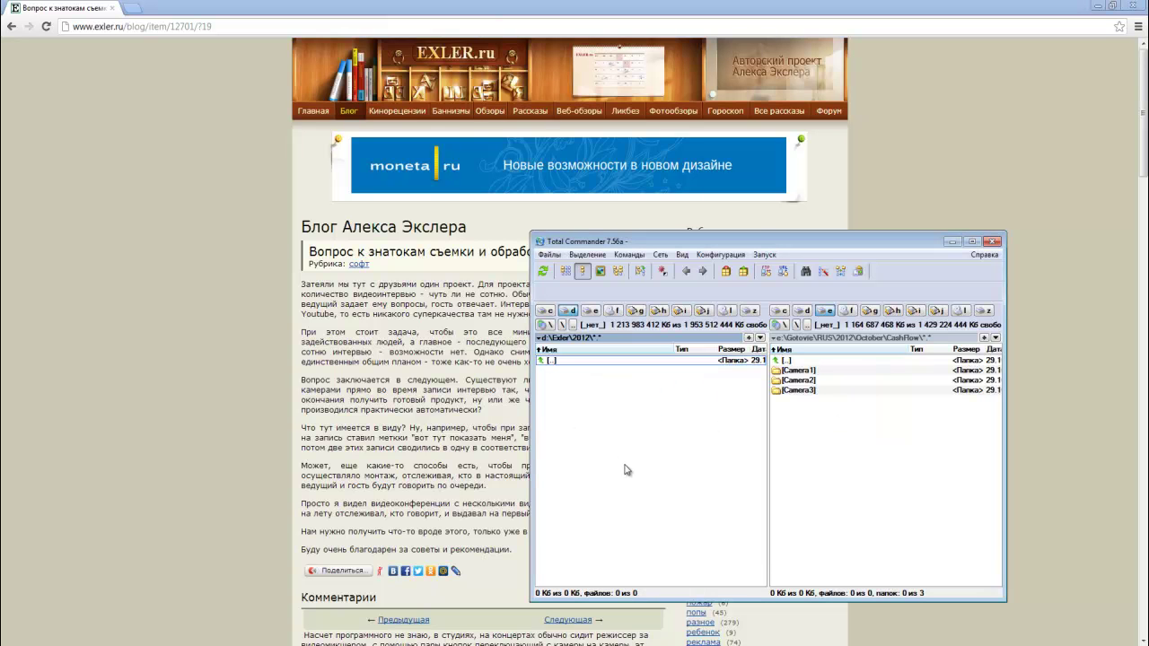
key("F7")
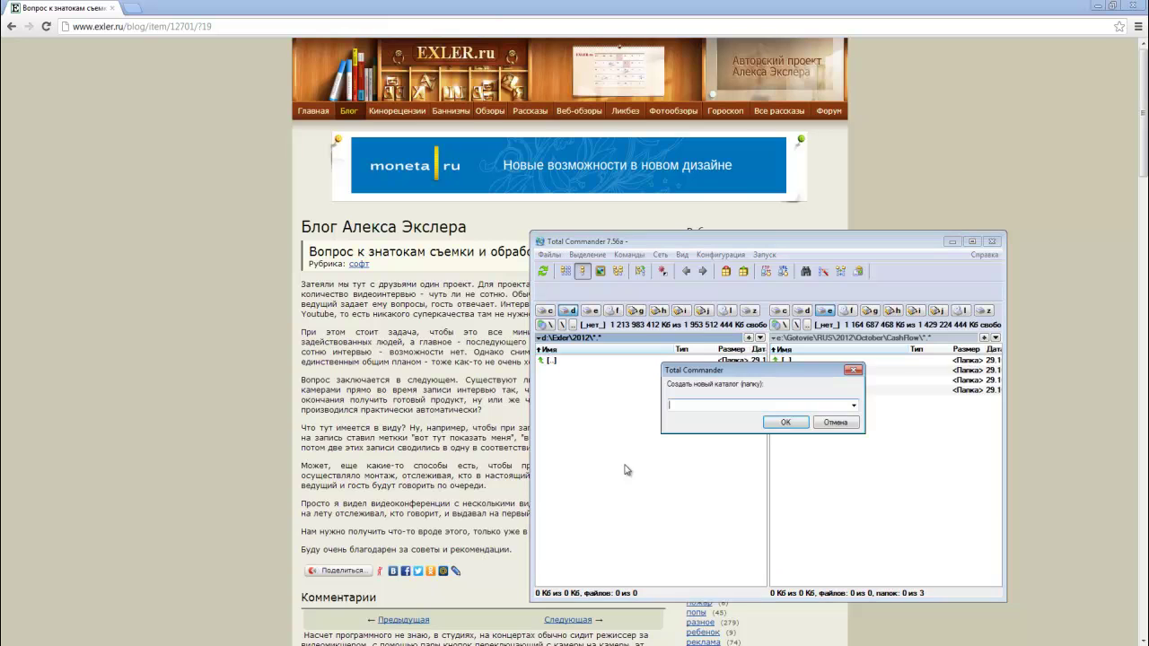
type("October")
left_click(785, 423)
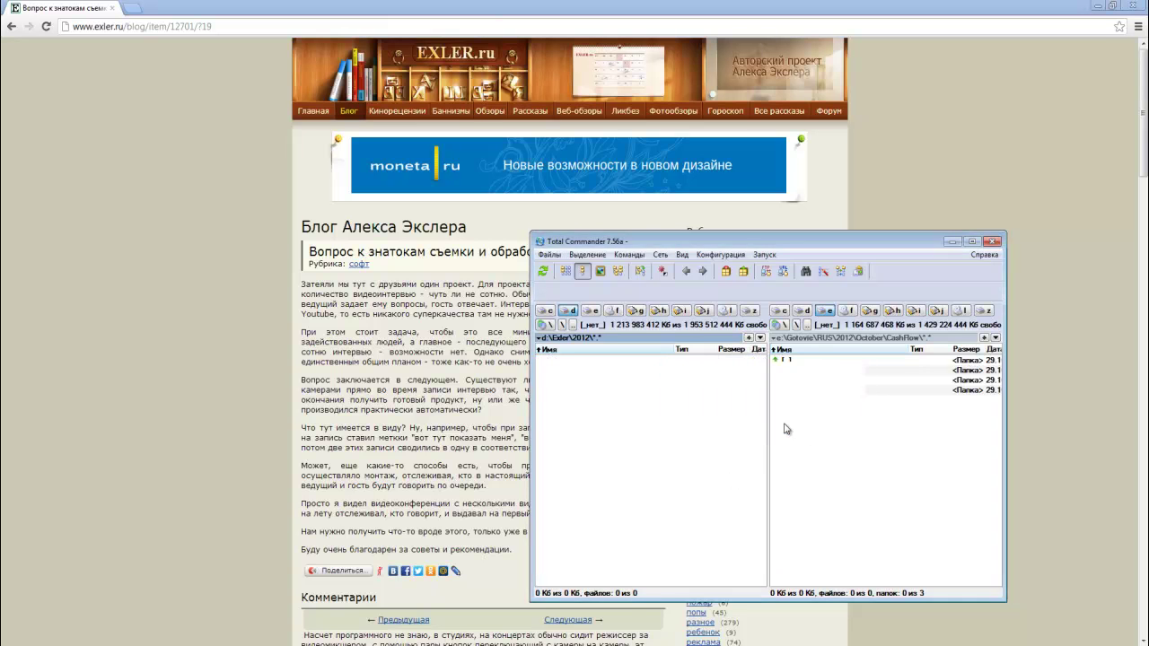
Open the October folder and create a folder named 301012 inside it
double_click(542, 371)
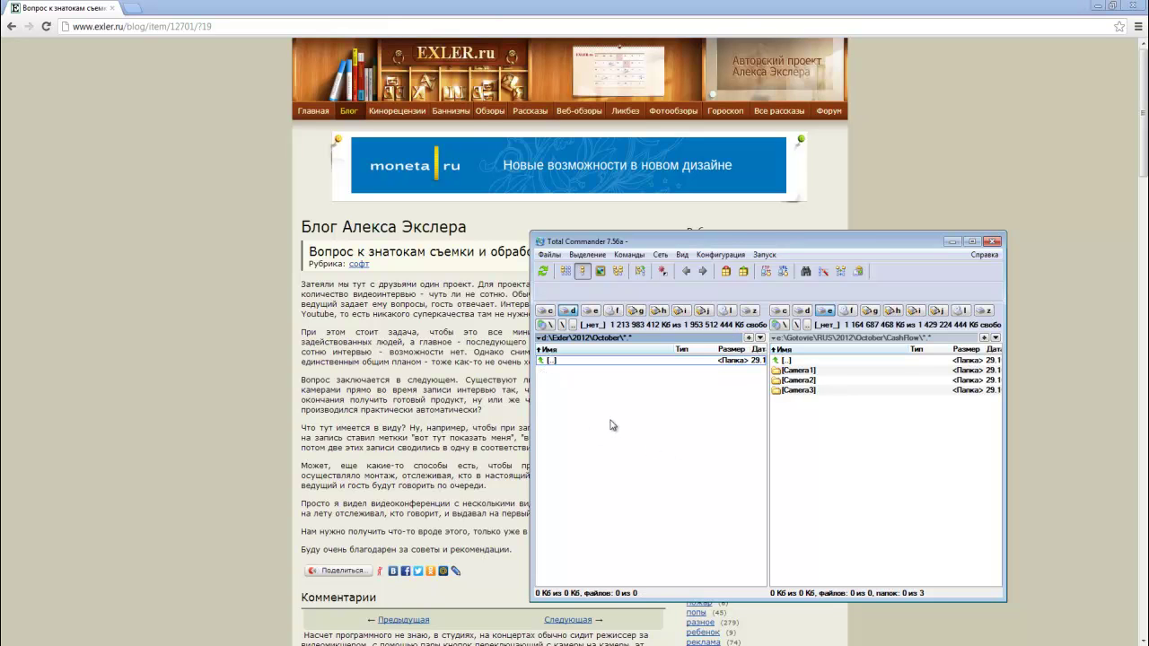
key("F7")
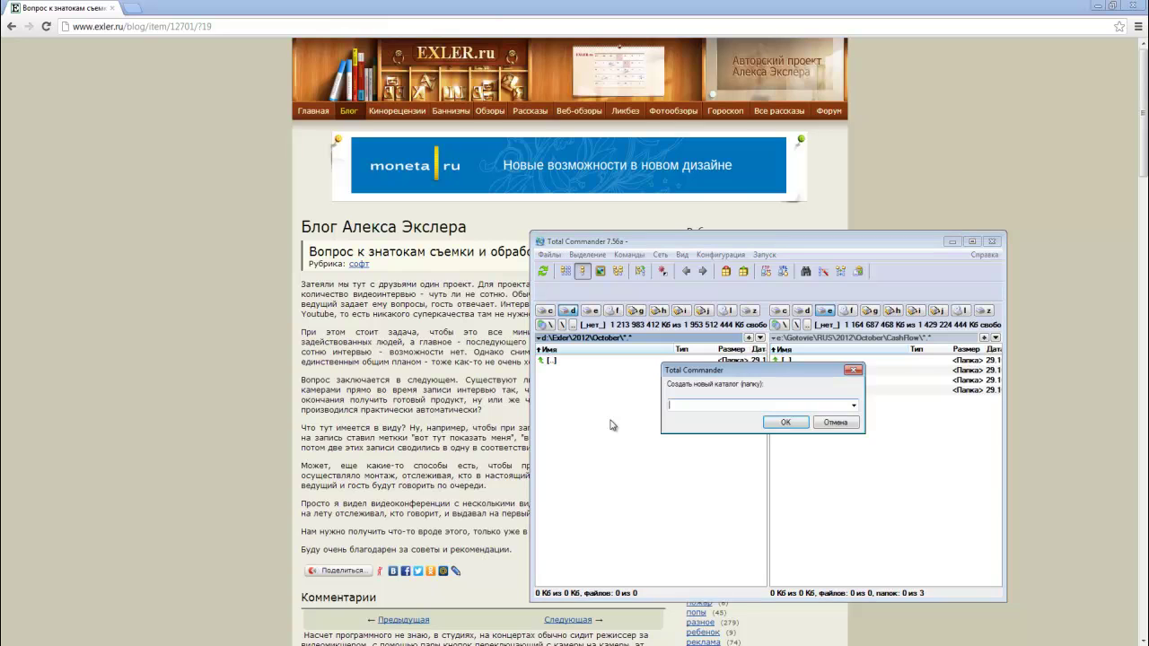
type("301012")
left_click(793, 431)
Open the 301012 folder and create a folder named Pervoe interview inside it
double_click(557, 372)
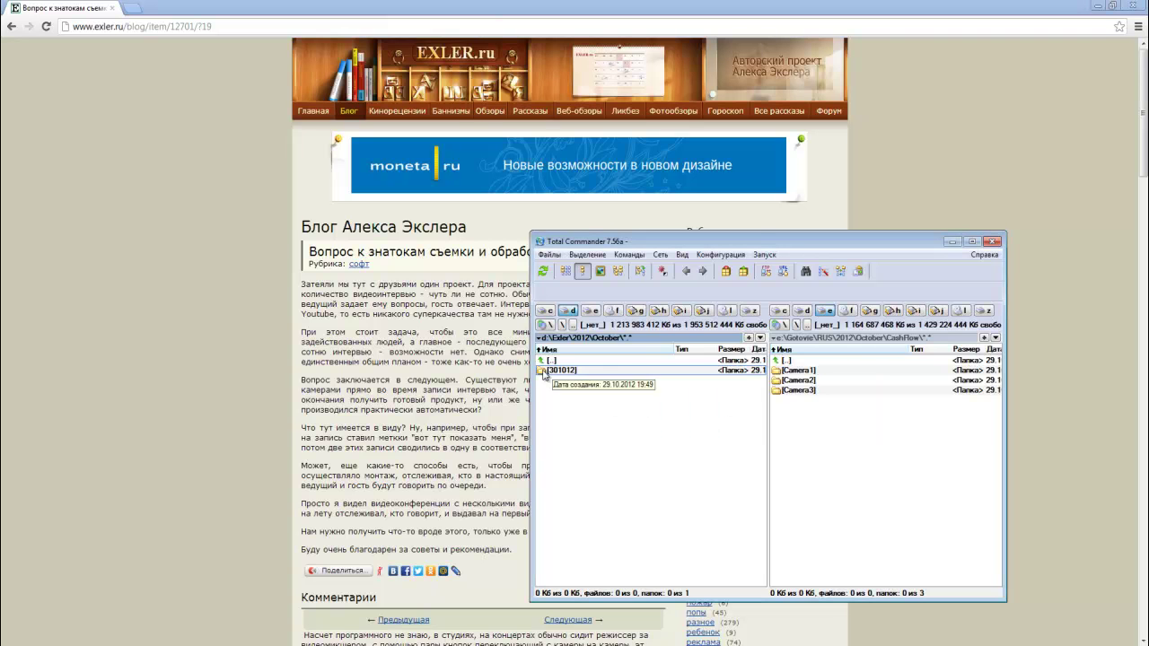
key("F7")
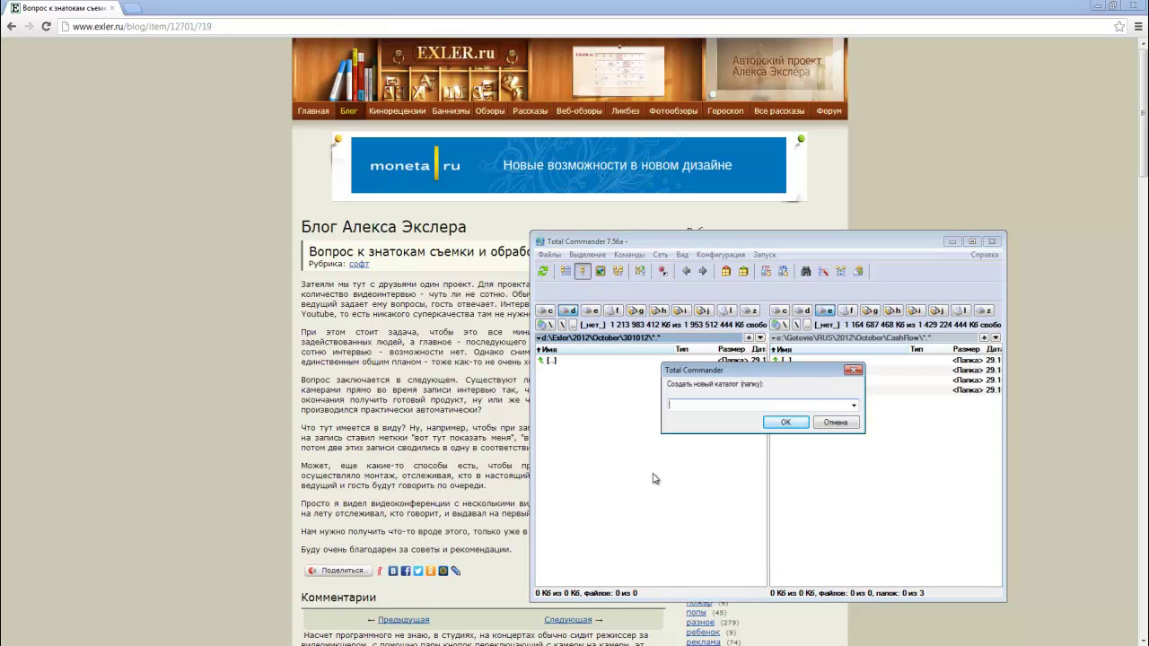
type("Ре")
type("rvoe interview")
left_click(794, 424)
Copy the Camera1, Camera2 and Camera3 folders from CashFlow into the new Pervoe interview folder
double_click(544, 372)
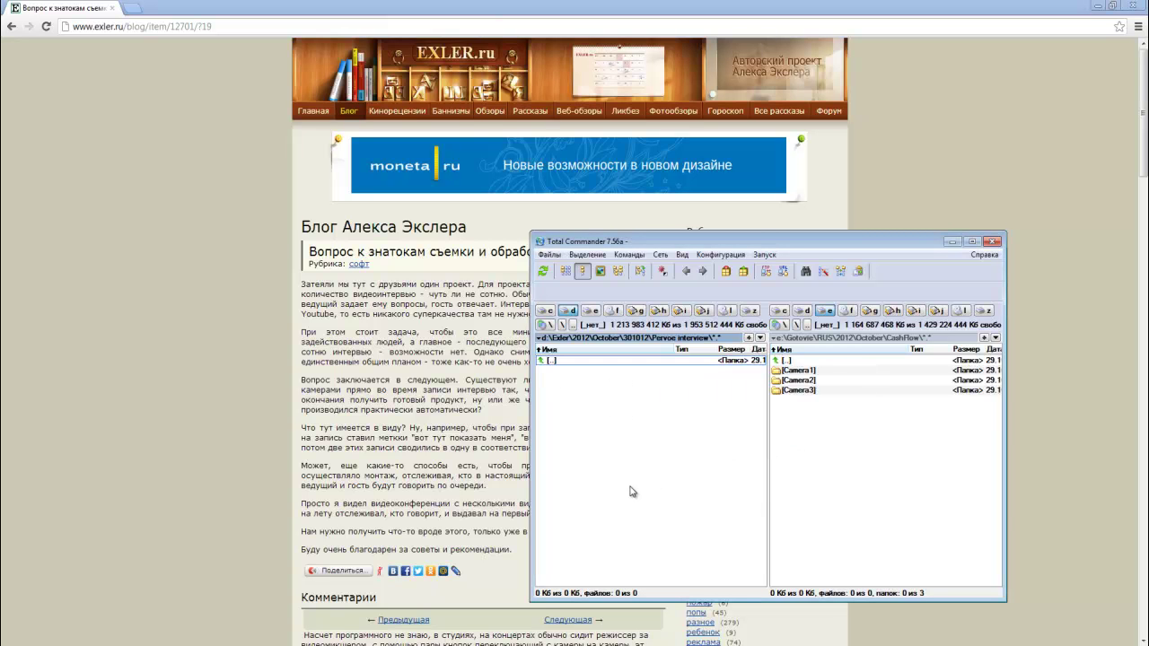
left_click(778, 370)
key("ctrl+a")
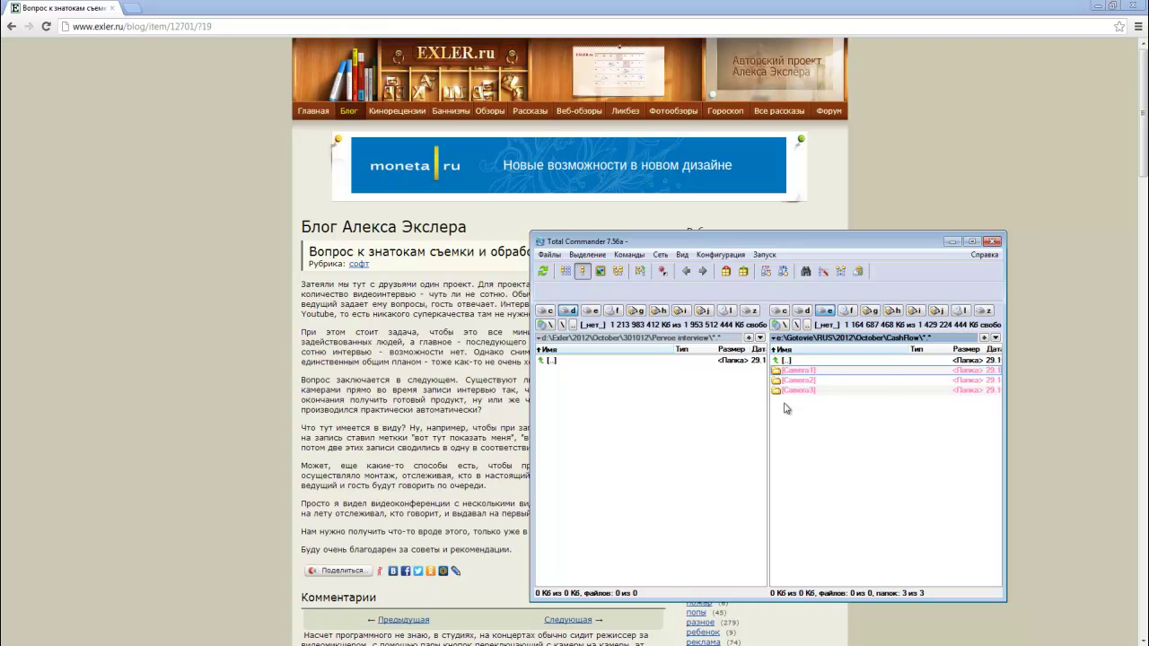
key("F5")
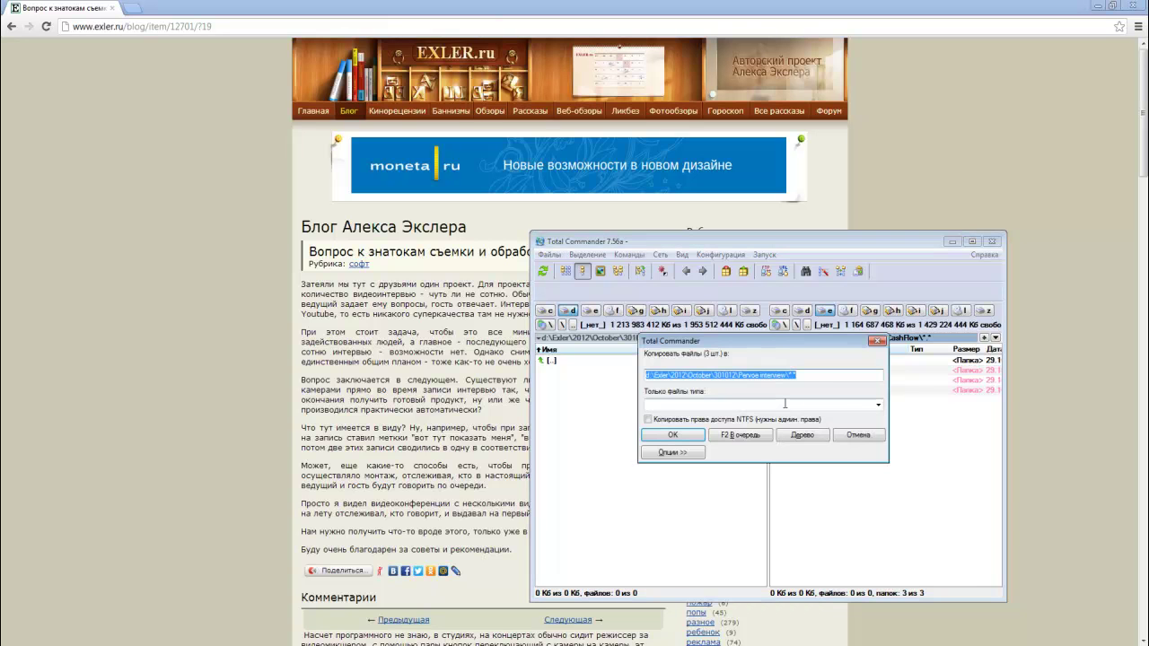
left_click(673, 436)
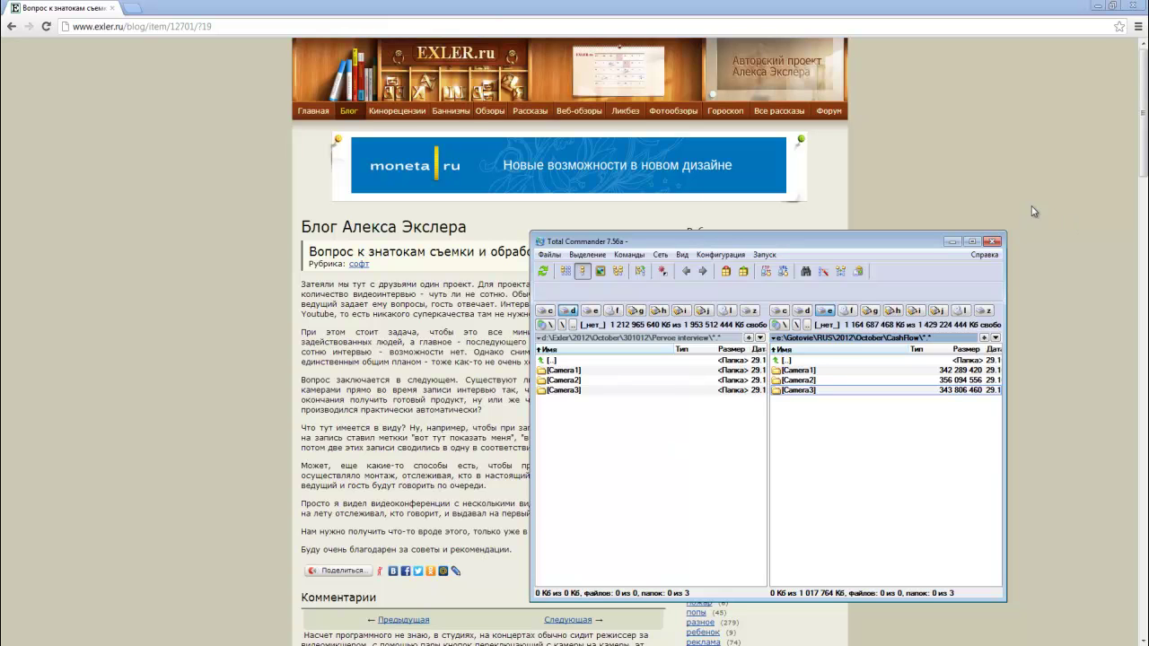
Minimise the file manager and browser windows and switch to Adobe Premiere Pro CS5, launching it from the desktop
left_click(952, 243)
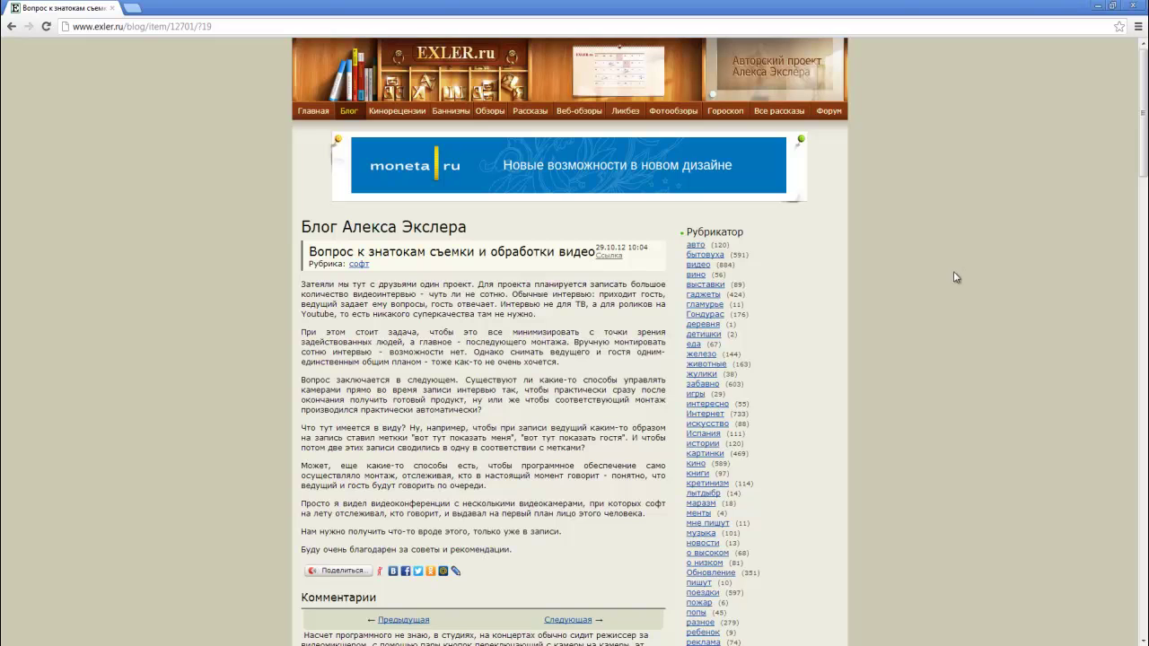
left_click(1097, 7)
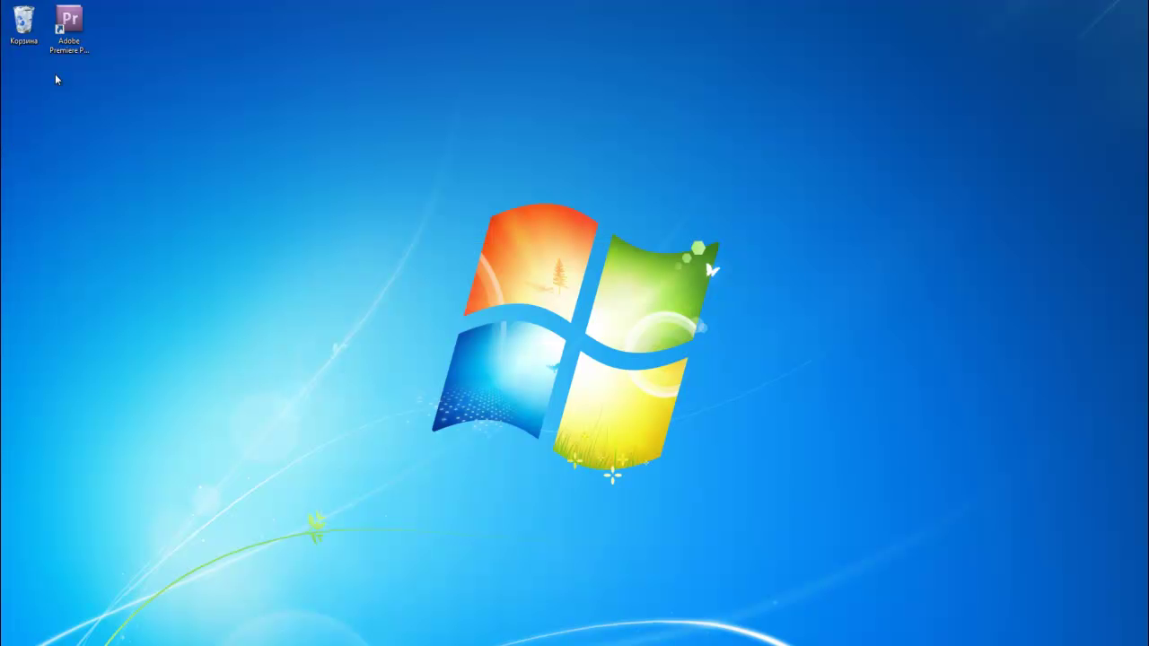
left_click(68, 49)
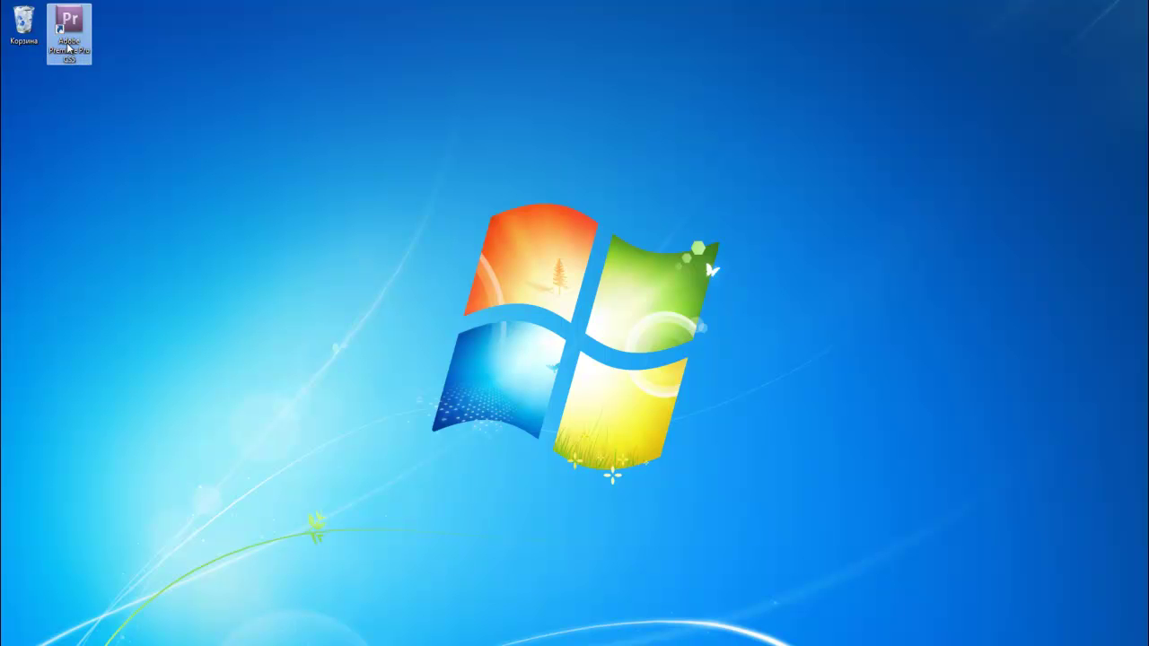
double_click(68, 49)
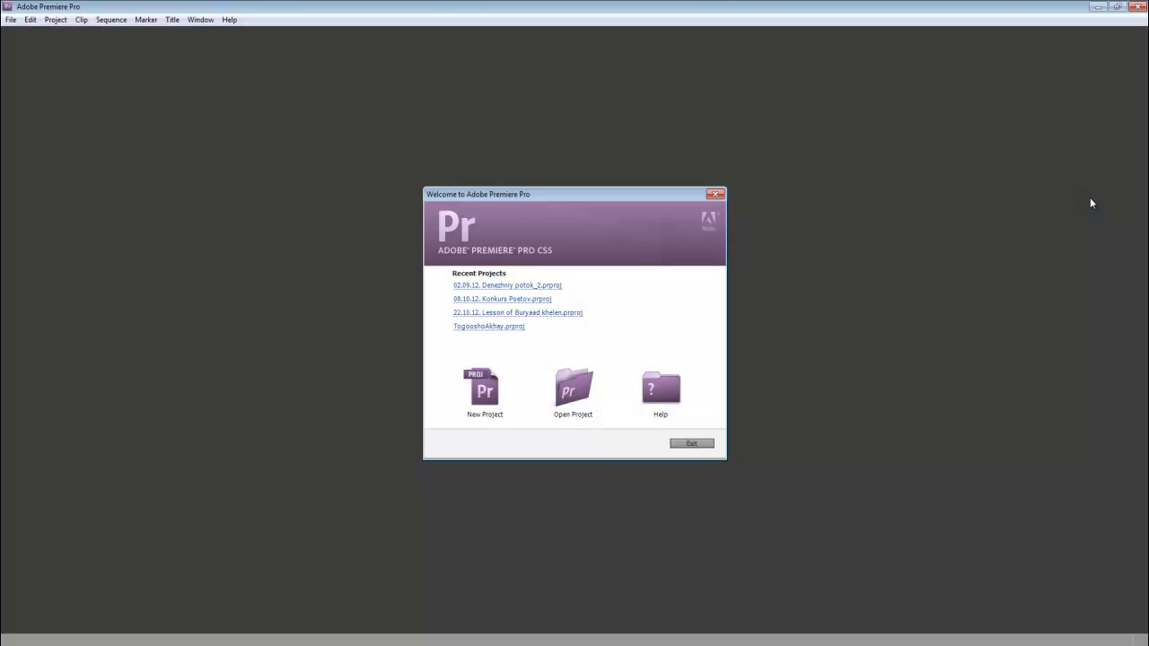
Create a new project named Pervoe interview, keeping the default location and display formats
left_click(486, 395)
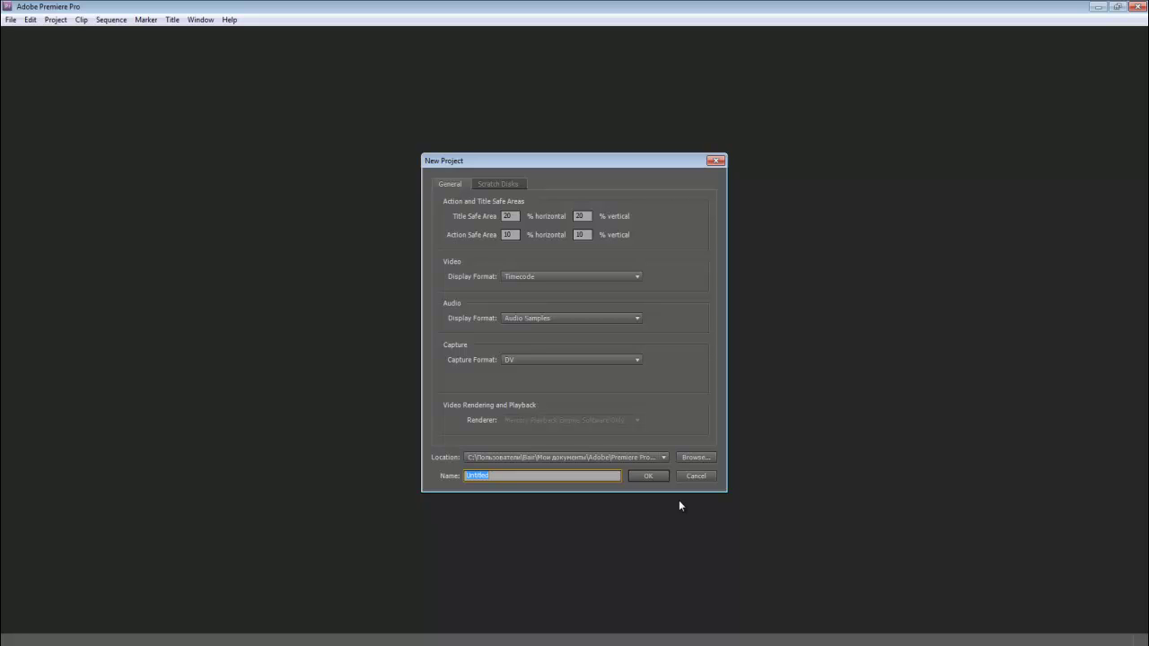
type("3Pe")
type("terview")
left_click(647, 475)
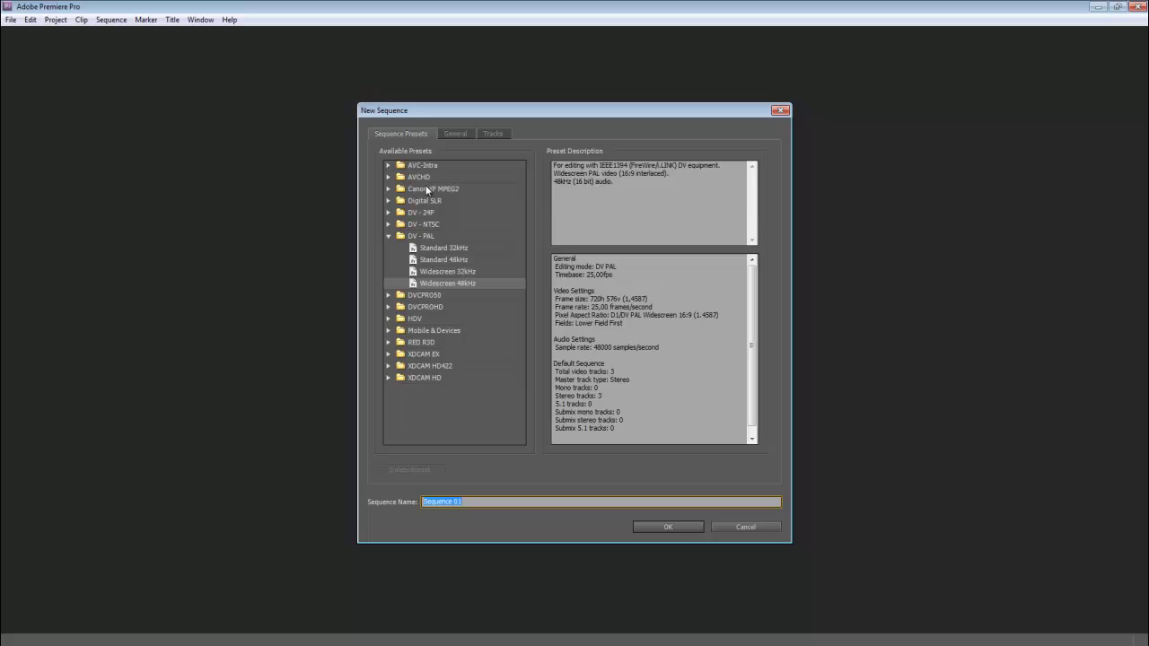
Create the sequence with the DV - PAL Widescreen 48kHz preset, keeping the name Sequence 01
left_click(412, 261)
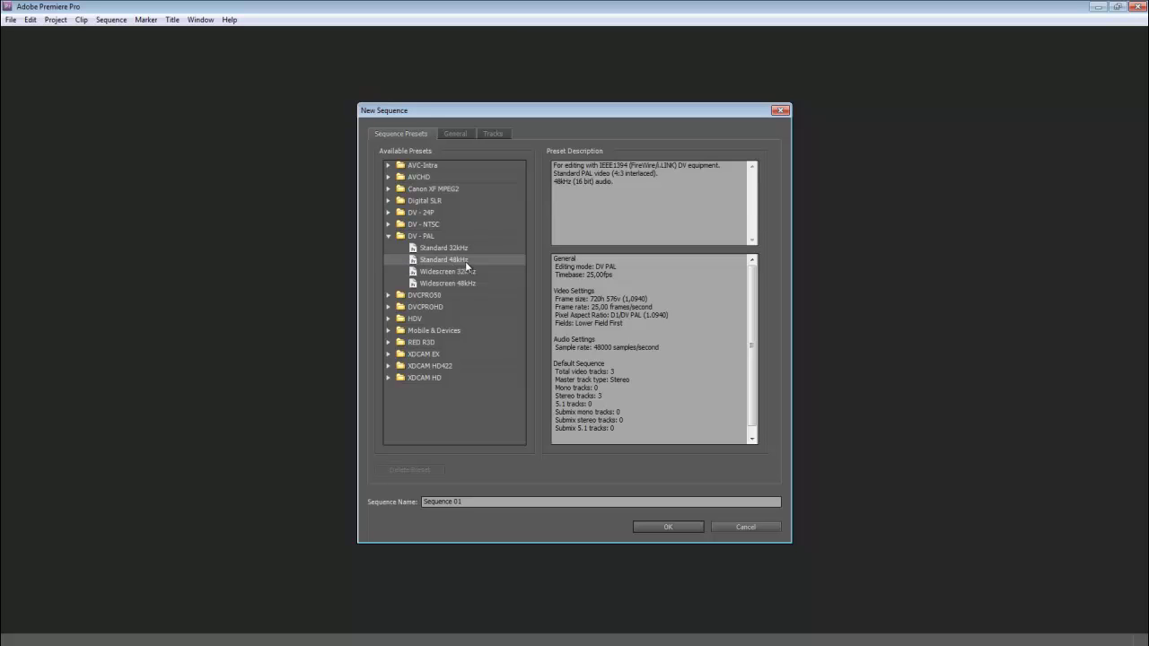
left_click(418, 286)
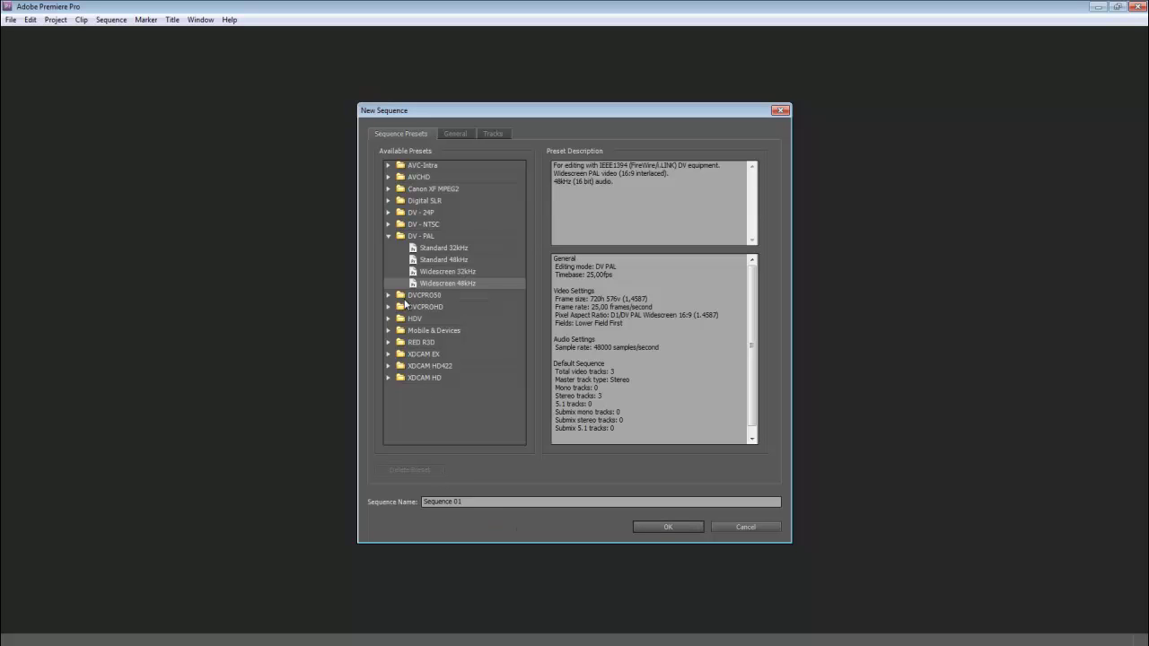
left_click(390, 178)
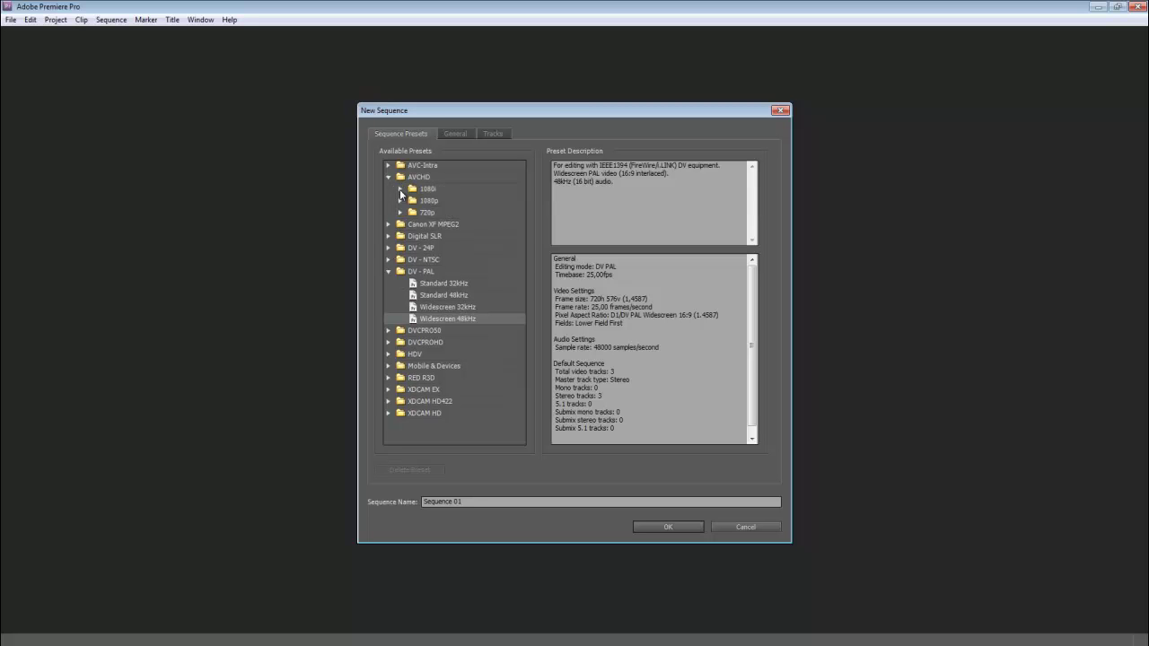
left_click(400, 189)
left_click(388, 177)
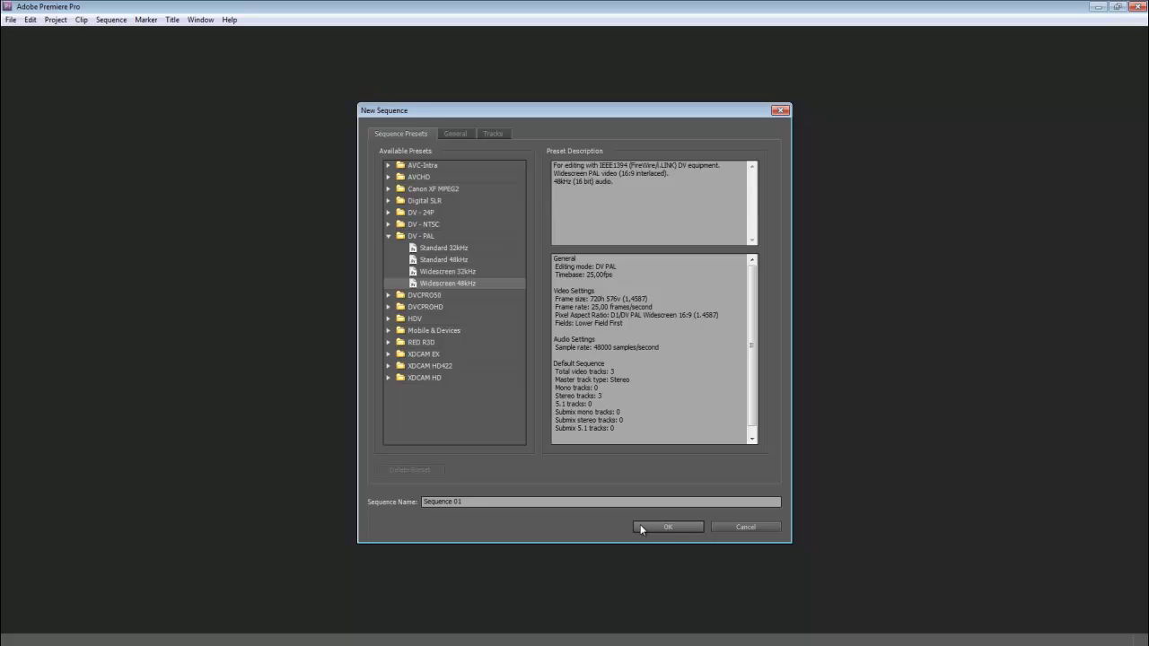
left_click(496, 501)
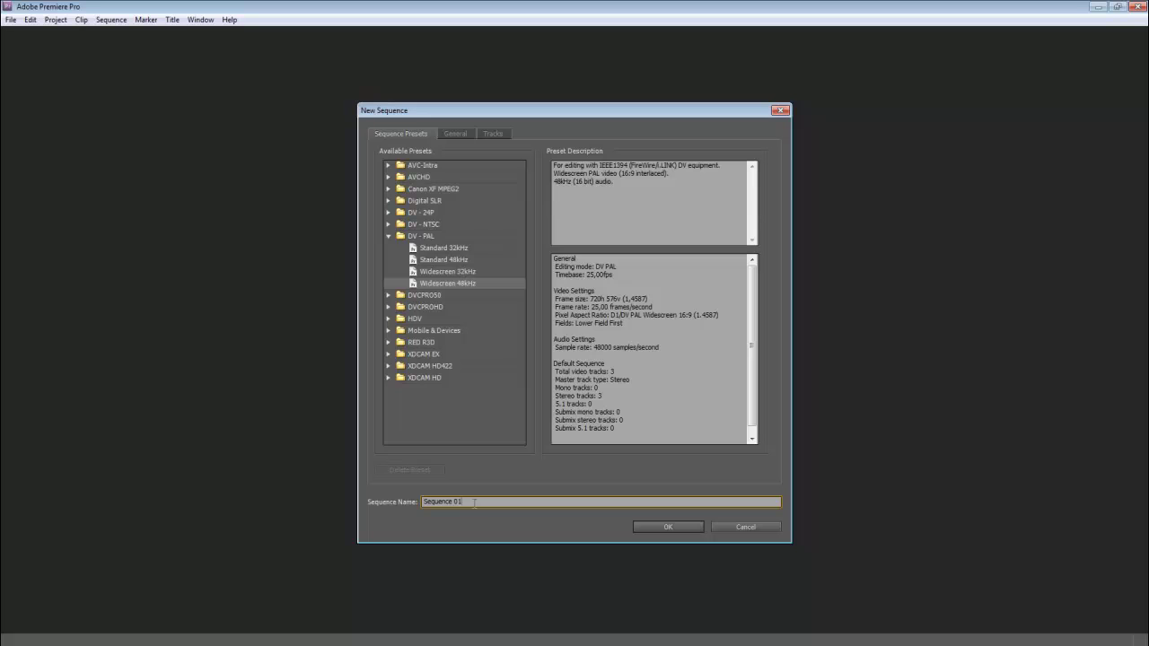
left_click(679, 527)
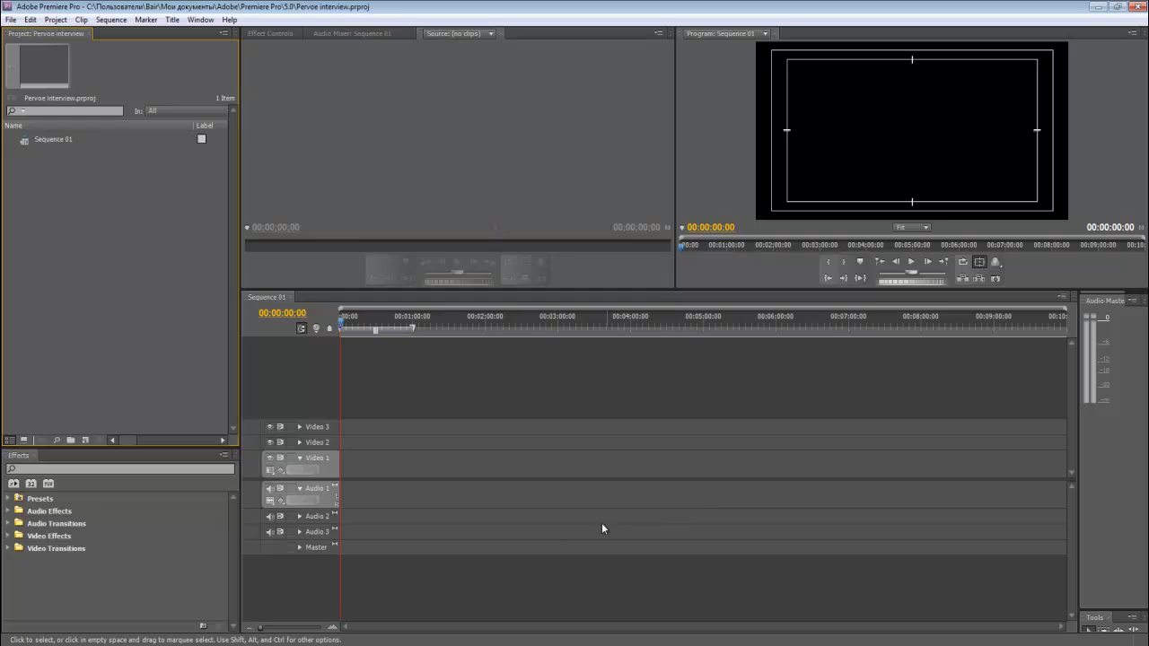
Import the Camera1 folder from Exler/2012/October/301012/Pervoe interview on drive D into the project as a bin
left_click(10, 20)
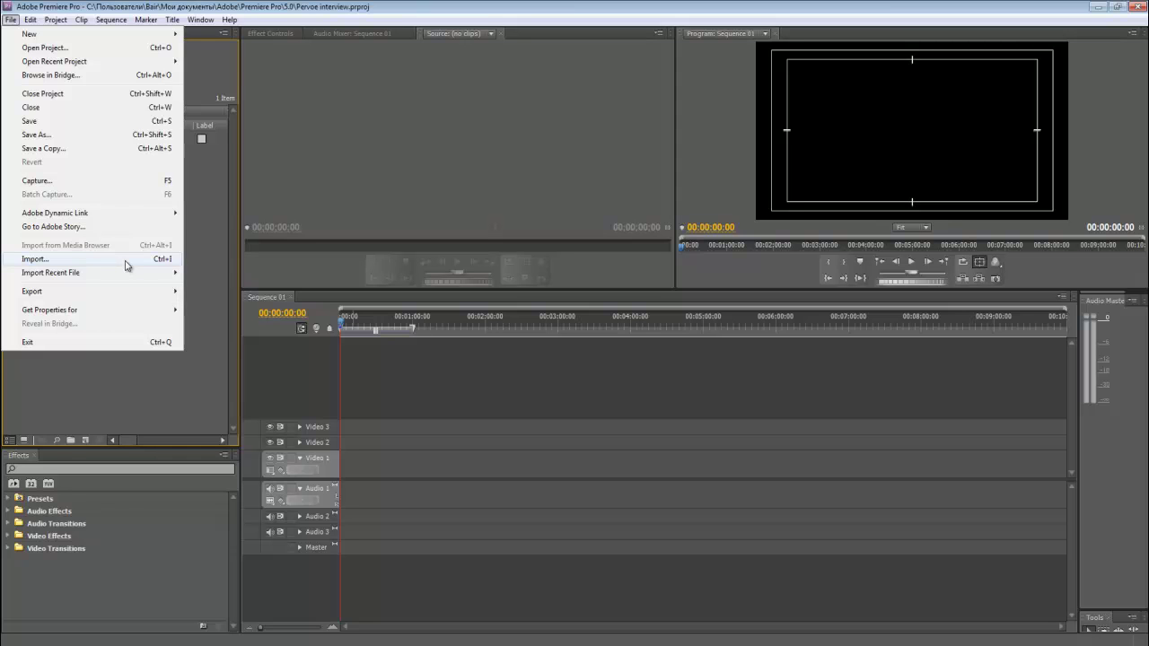
left_click(60, 263)
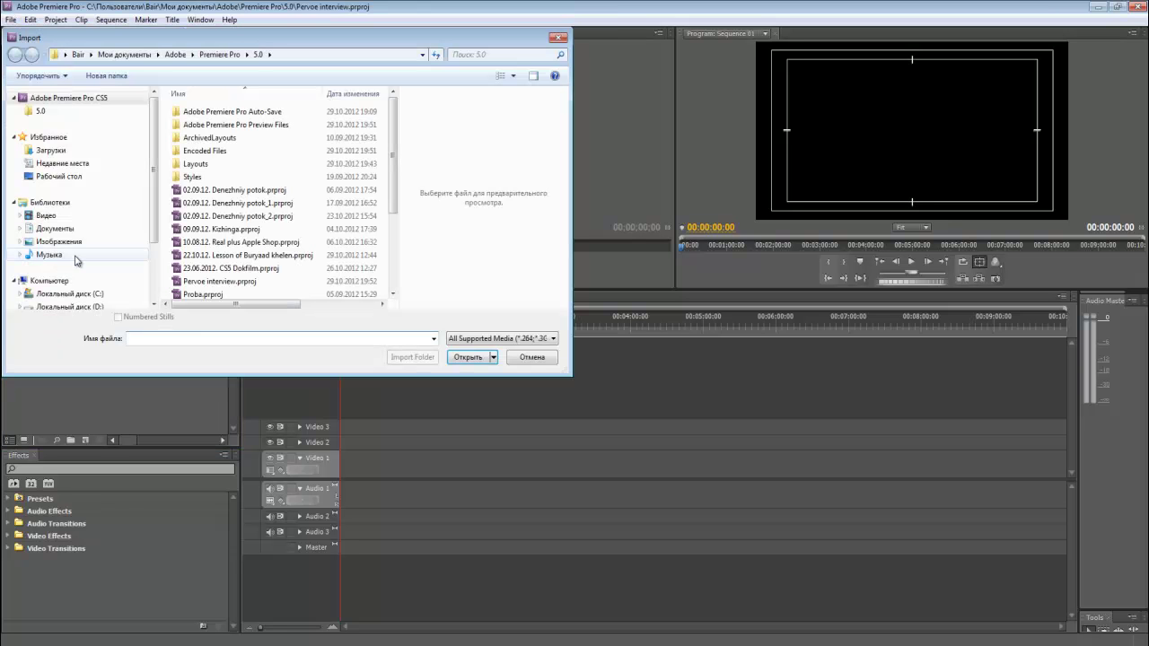
scroll(156, 235, "down", 2)
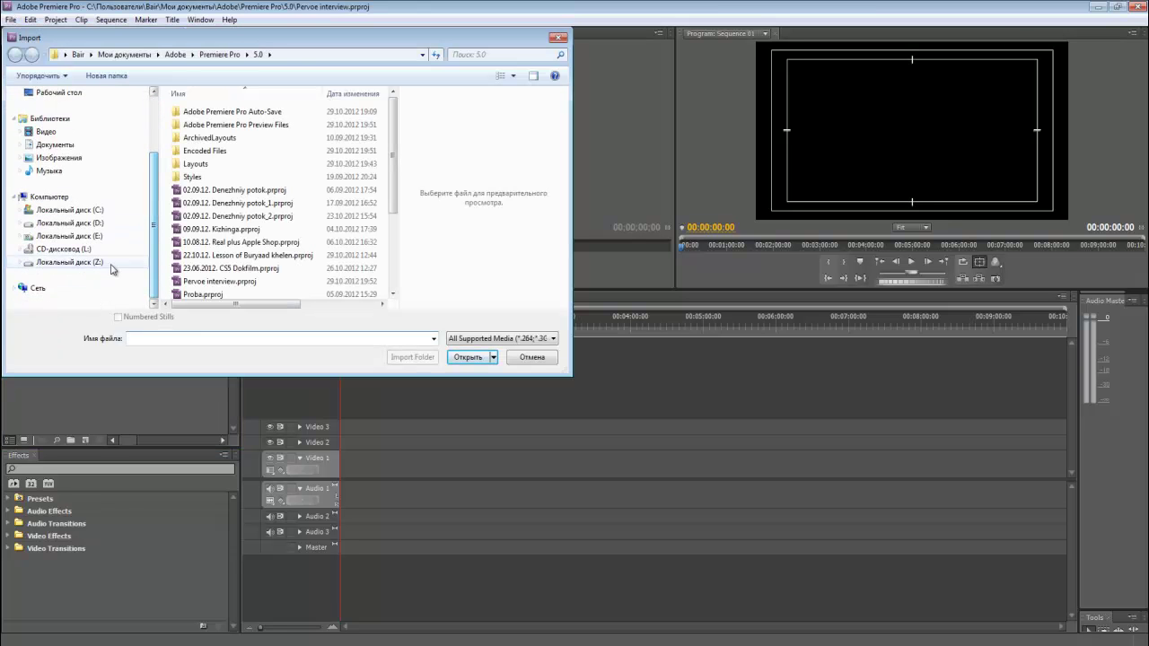
left_click(79, 225)
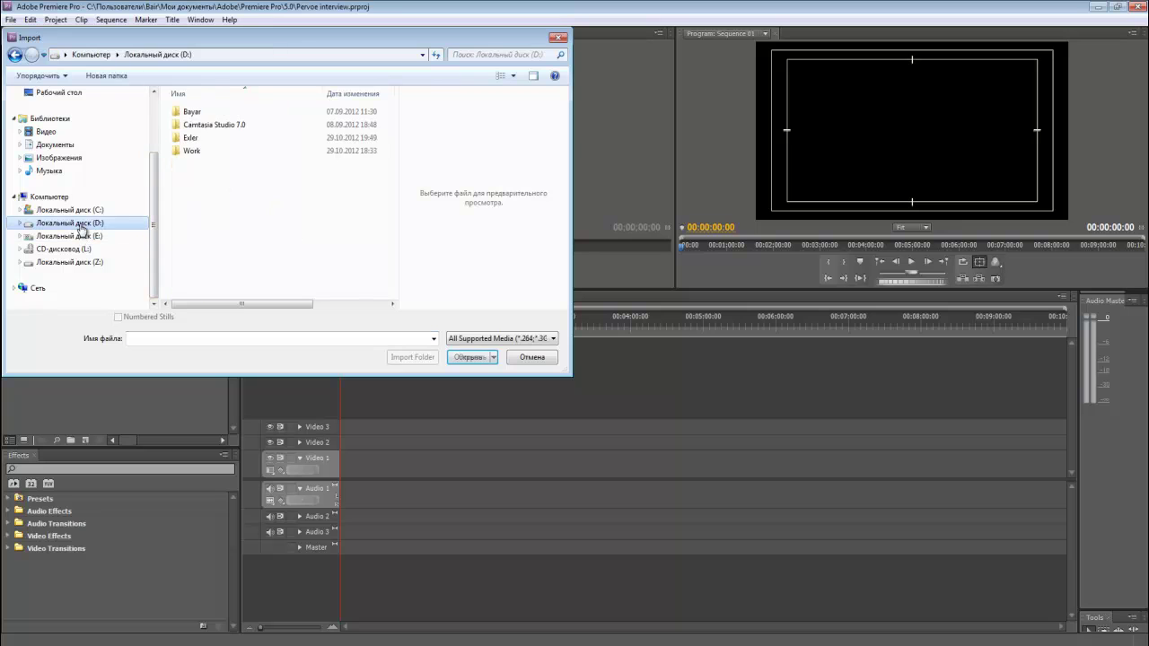
left_click(181, 140)
double_click(181, 140)
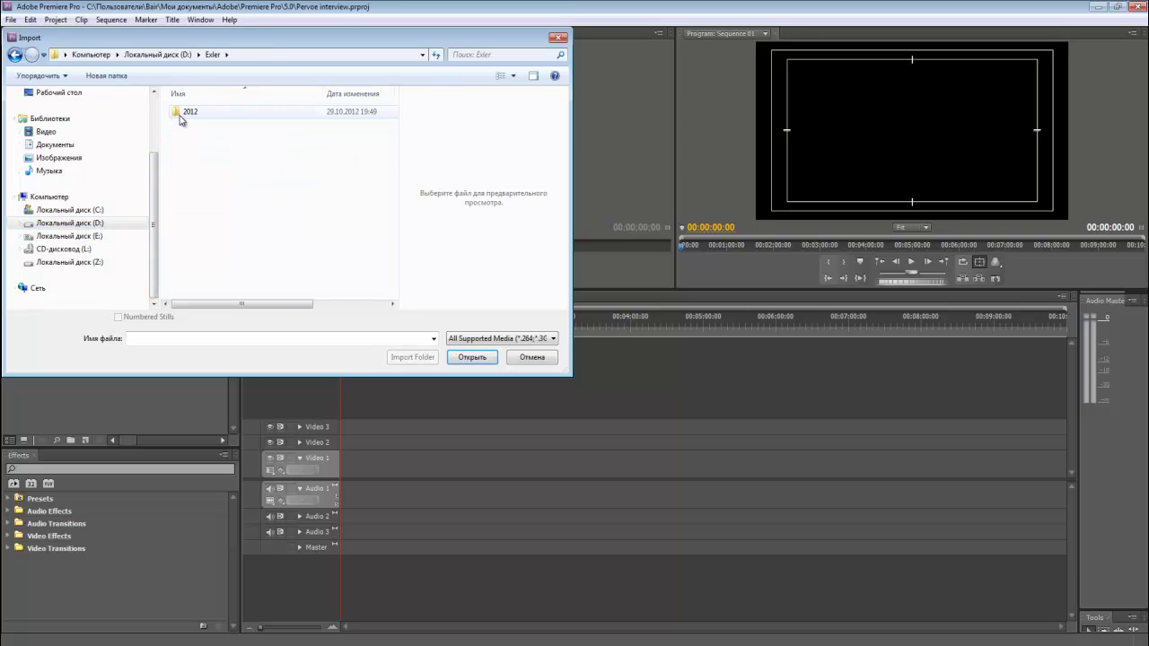
double_click(178, 115)
double_click(178, 115)
double_click(178, 115)
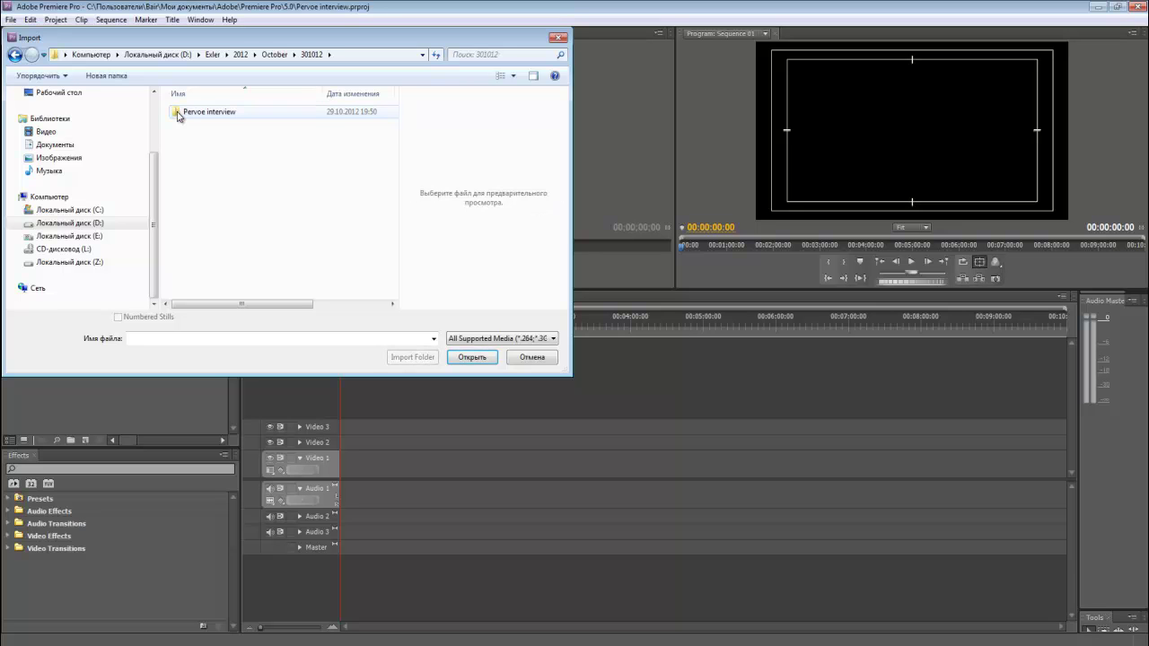
double_click(178, 114)
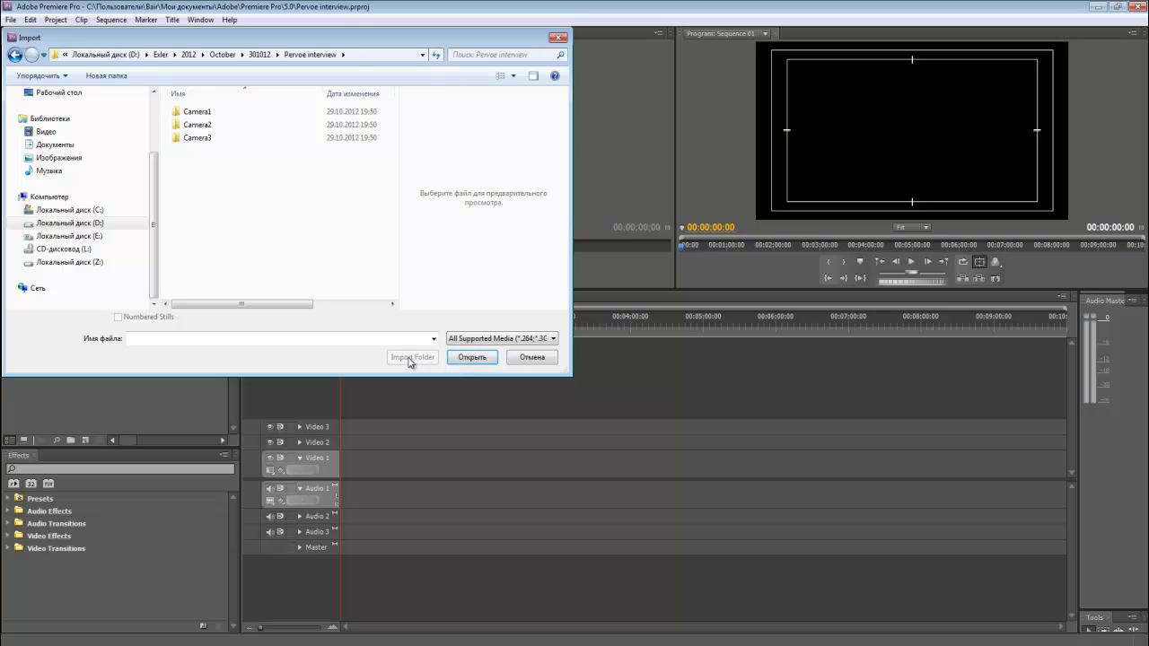
left_click(178, 114)
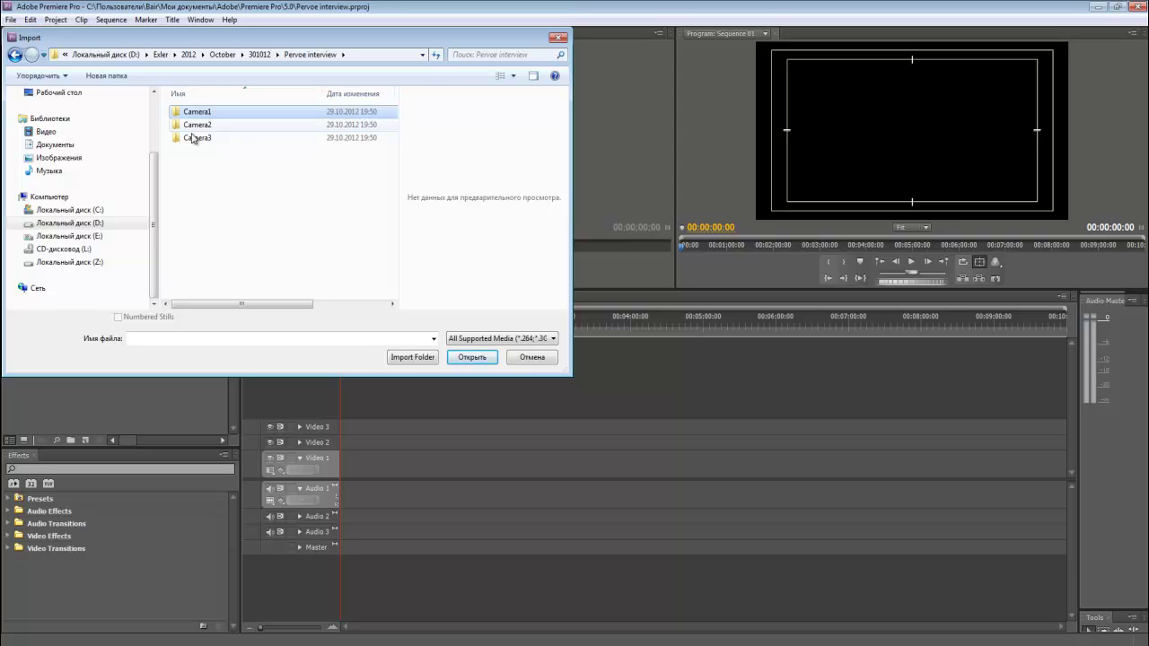
left_click(412, 358)
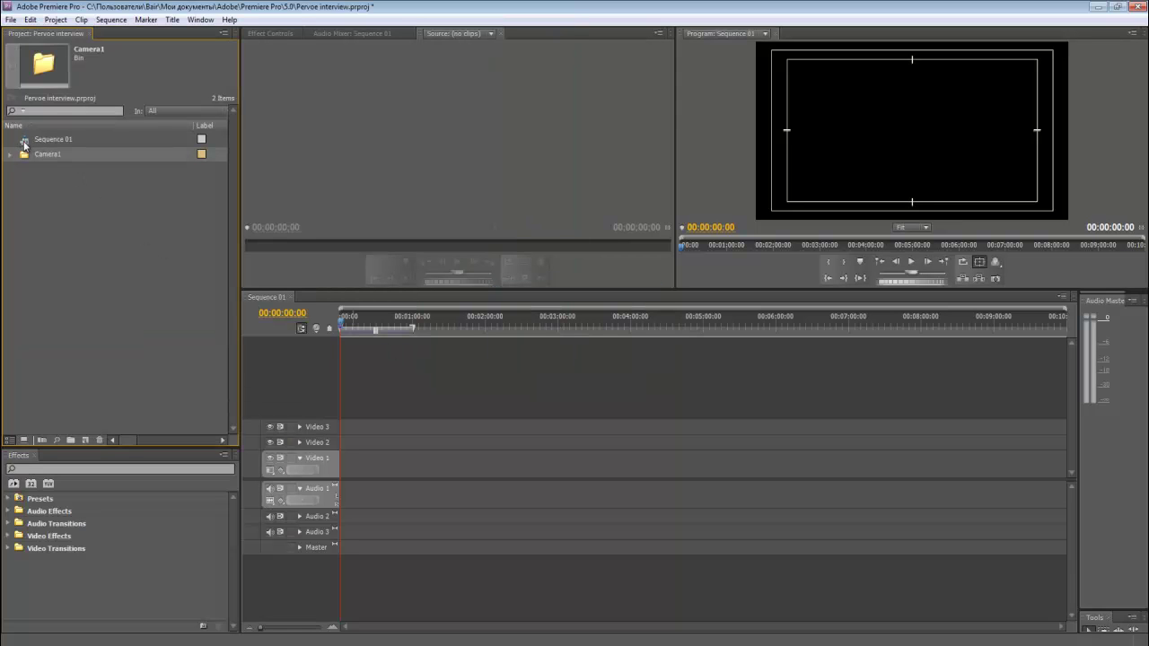
With Sequence 01 selected, import the Camera2 folder from Pervoe interview as a separate bin beside Camera1
left_click(24, 143)
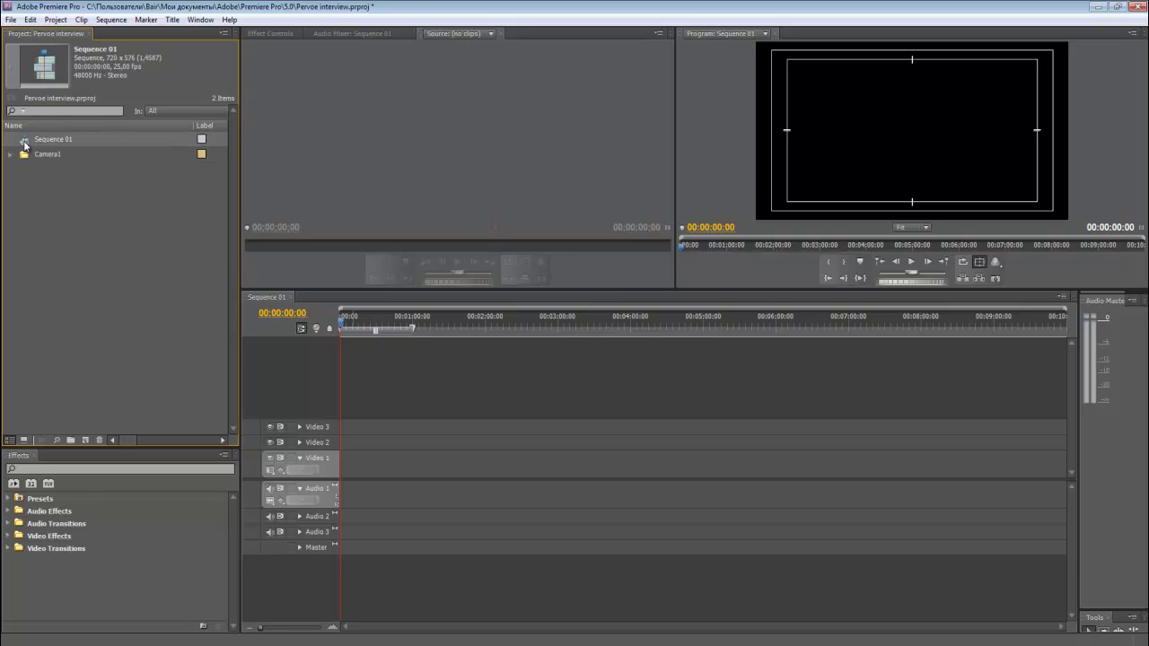
left_click(12, 21)
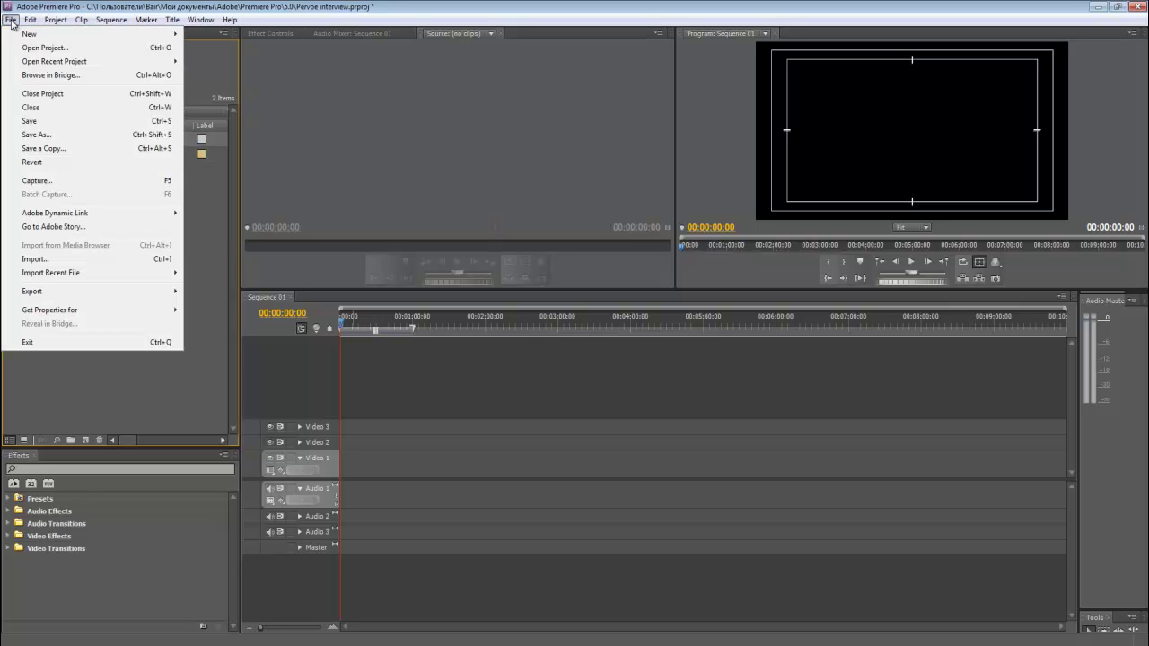
left_click(36, 258)
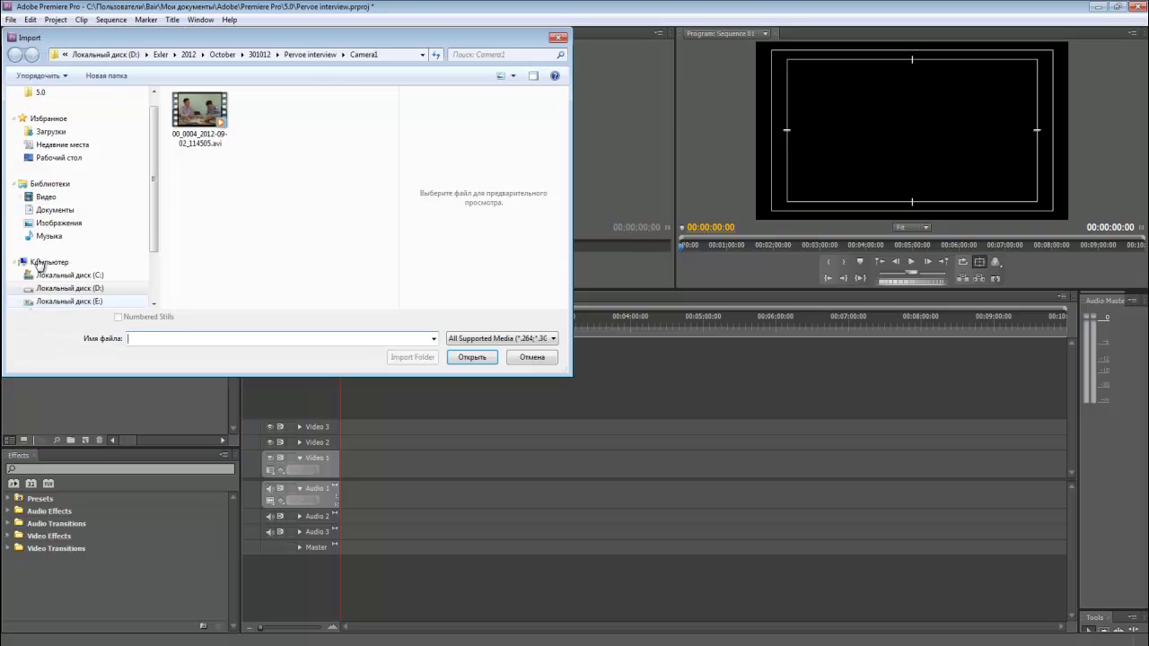
left_click(326, 58)
left_click(193, 126)
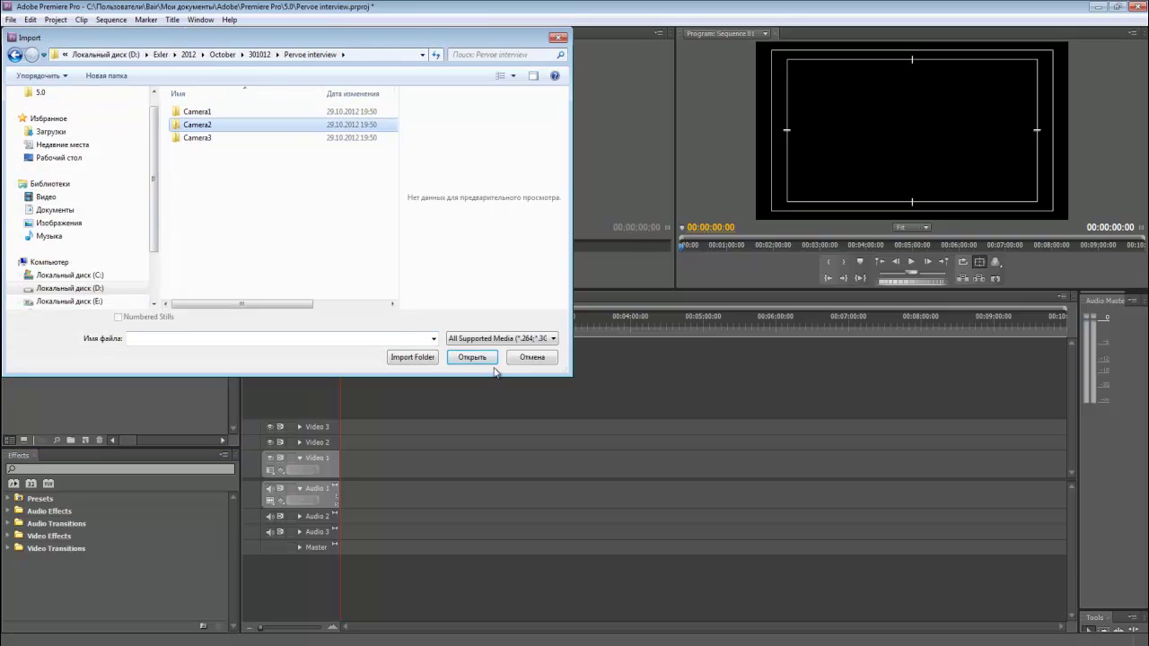
left_click(480, 359)
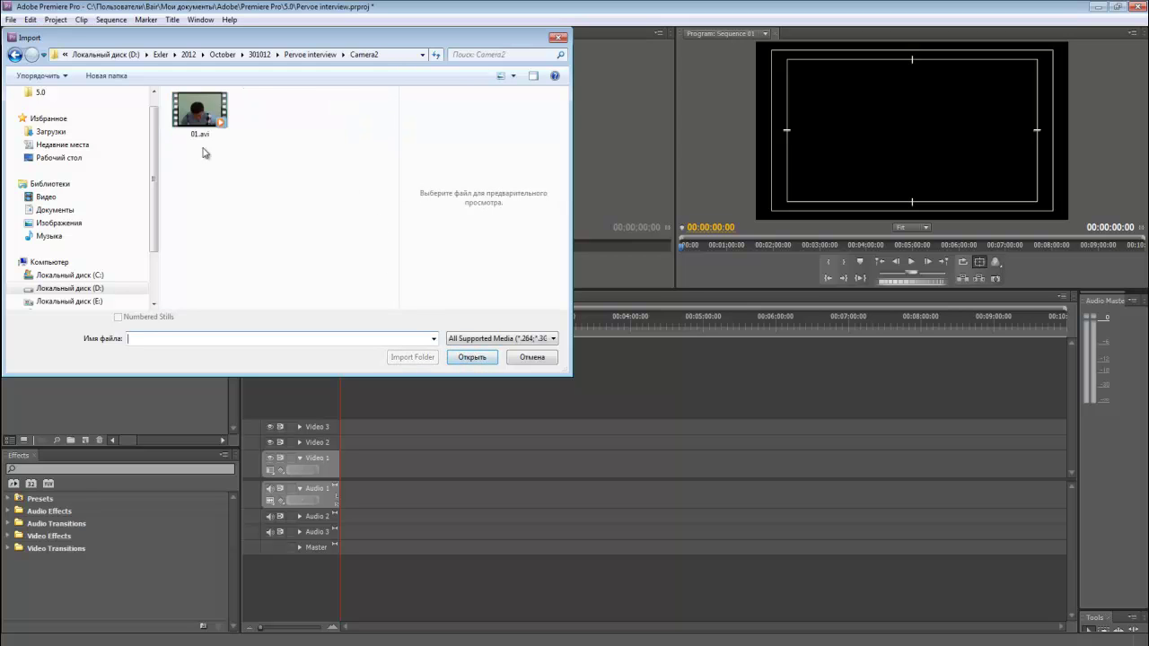
left_click(15, 55)
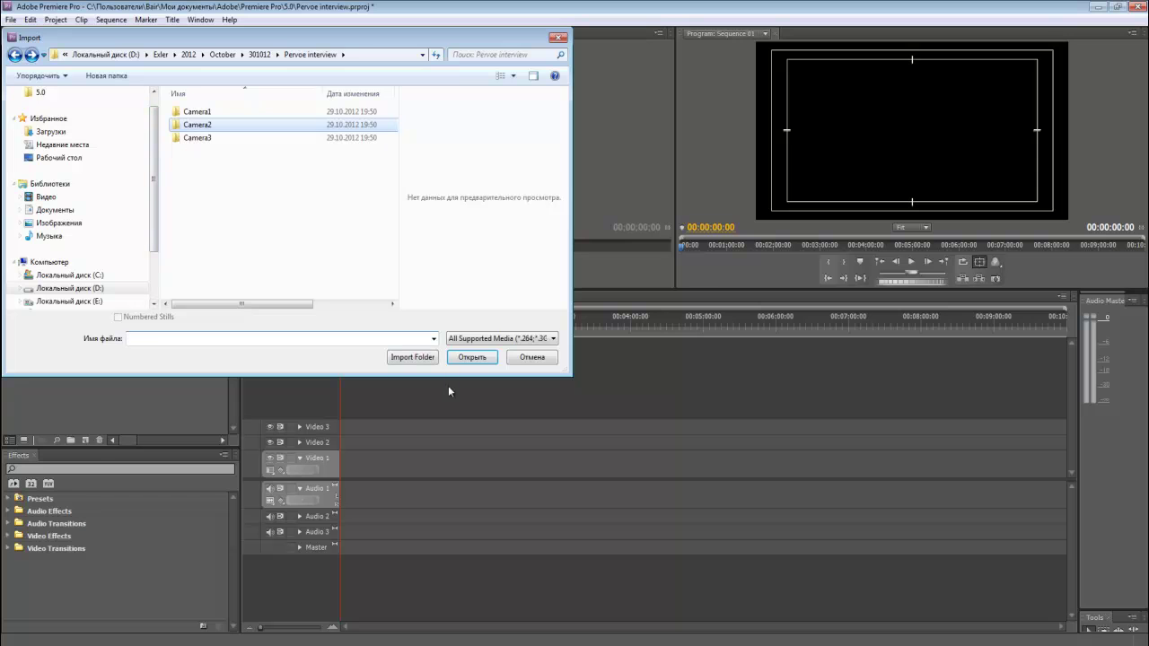
left_click(412, 358)
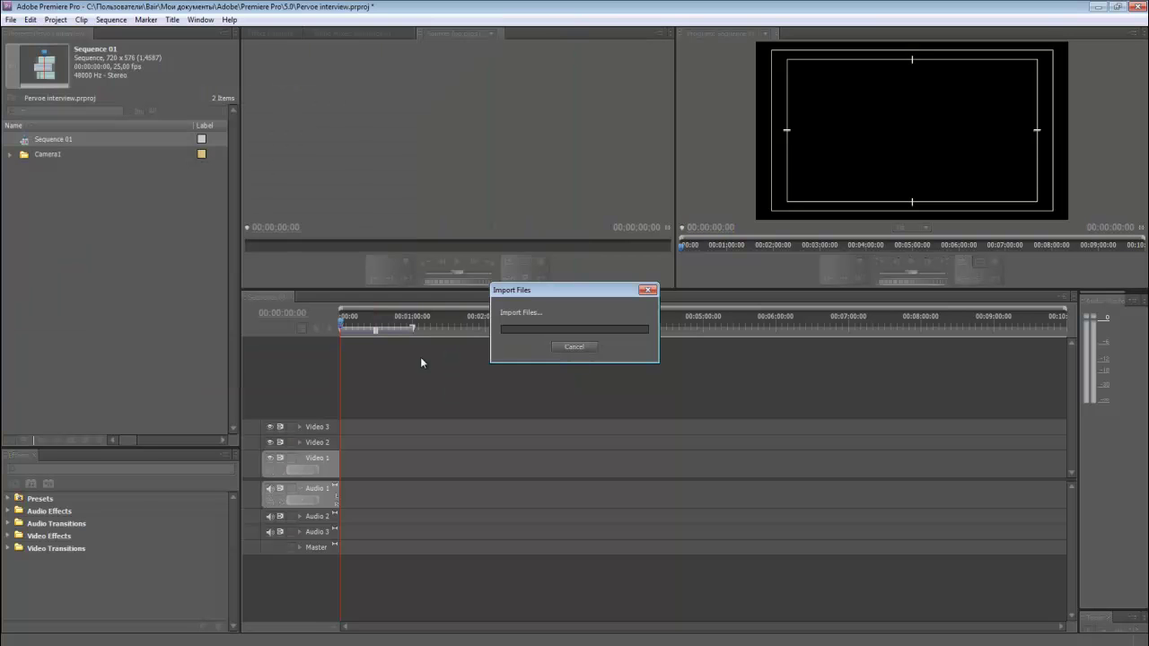
With Sequence 01 selected, import the Camera3 folder from Pervoe interview as a separate bin beside Camera2
left_click(27, 144)
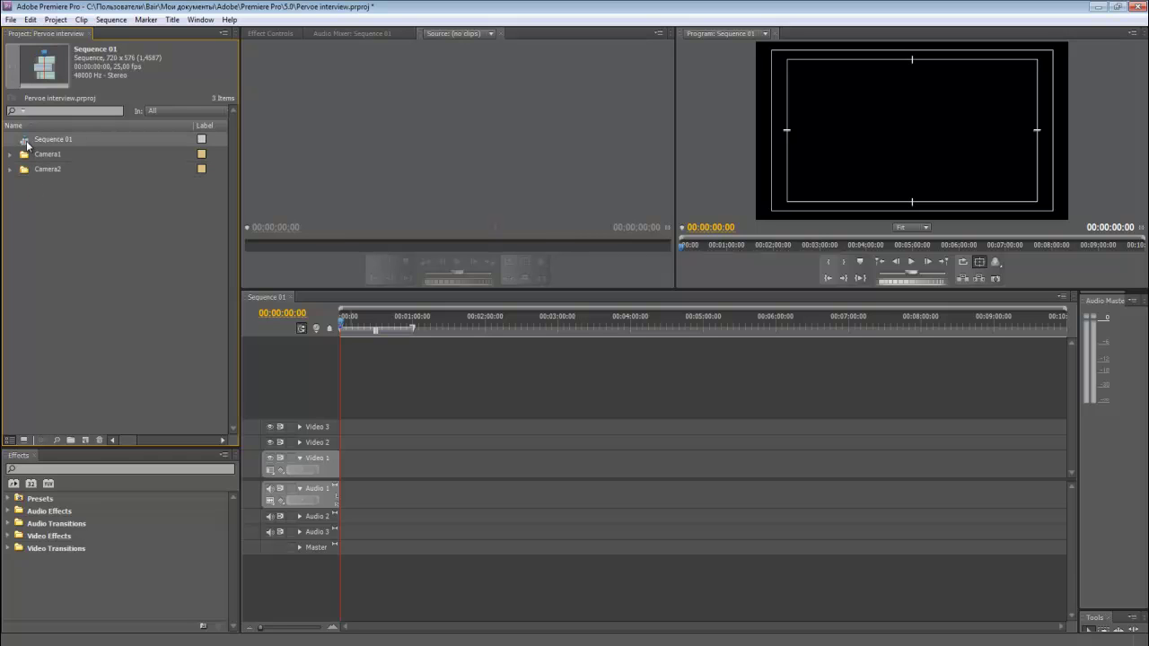
left_click(12, 20)
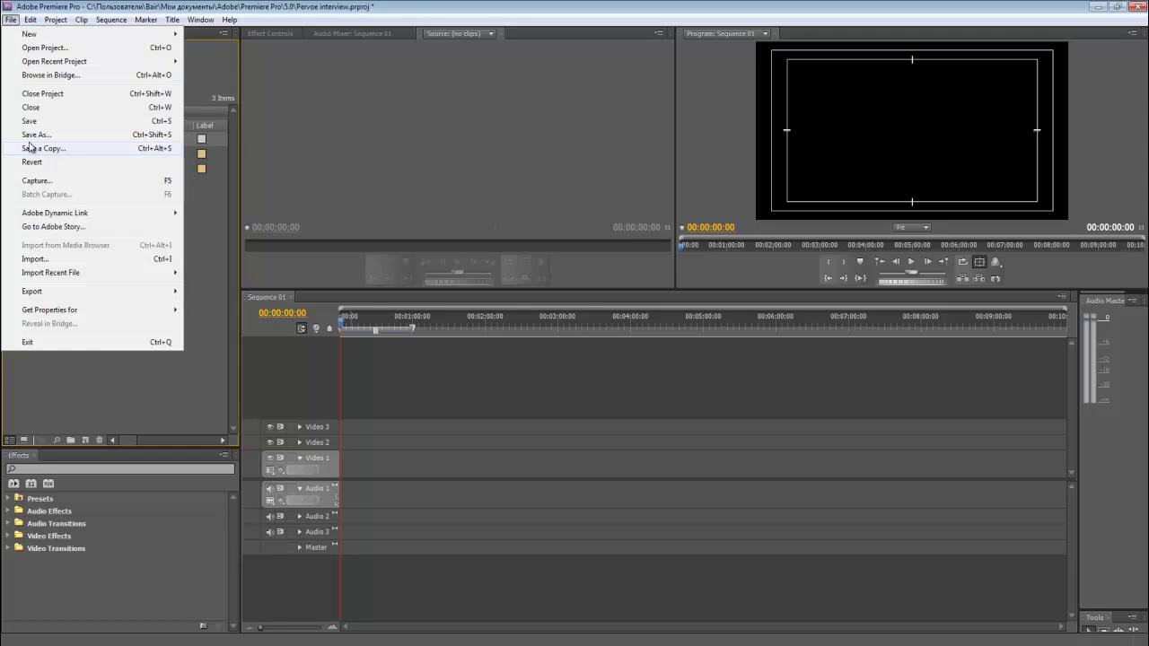
left_click(66, 259)
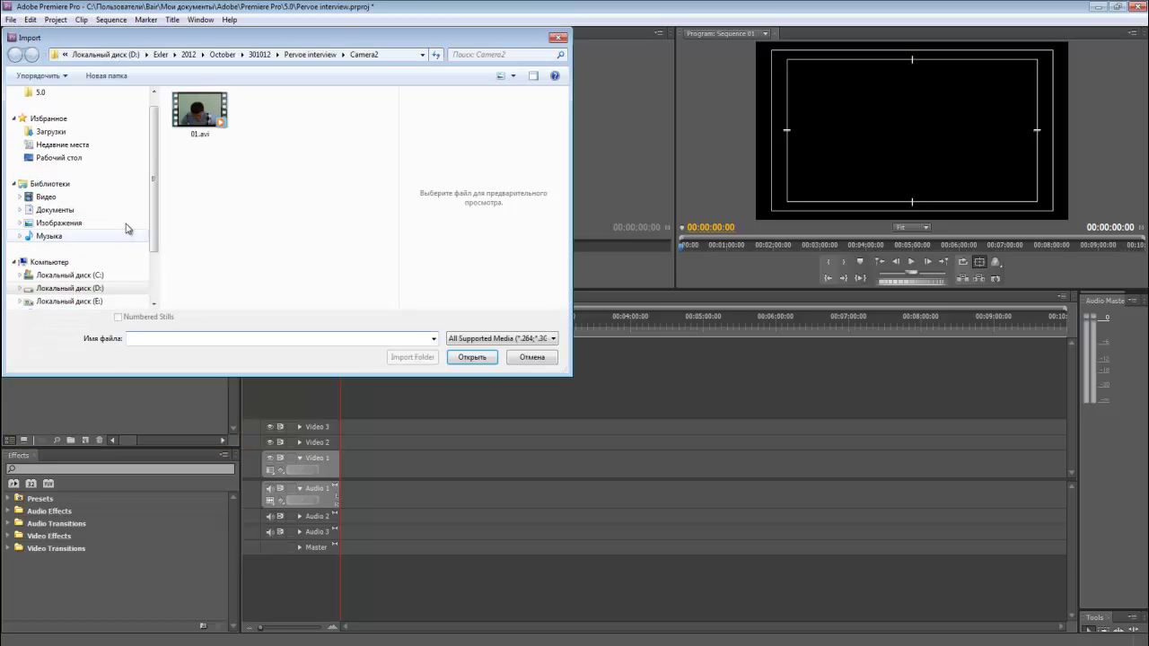
left_click(338, 56)
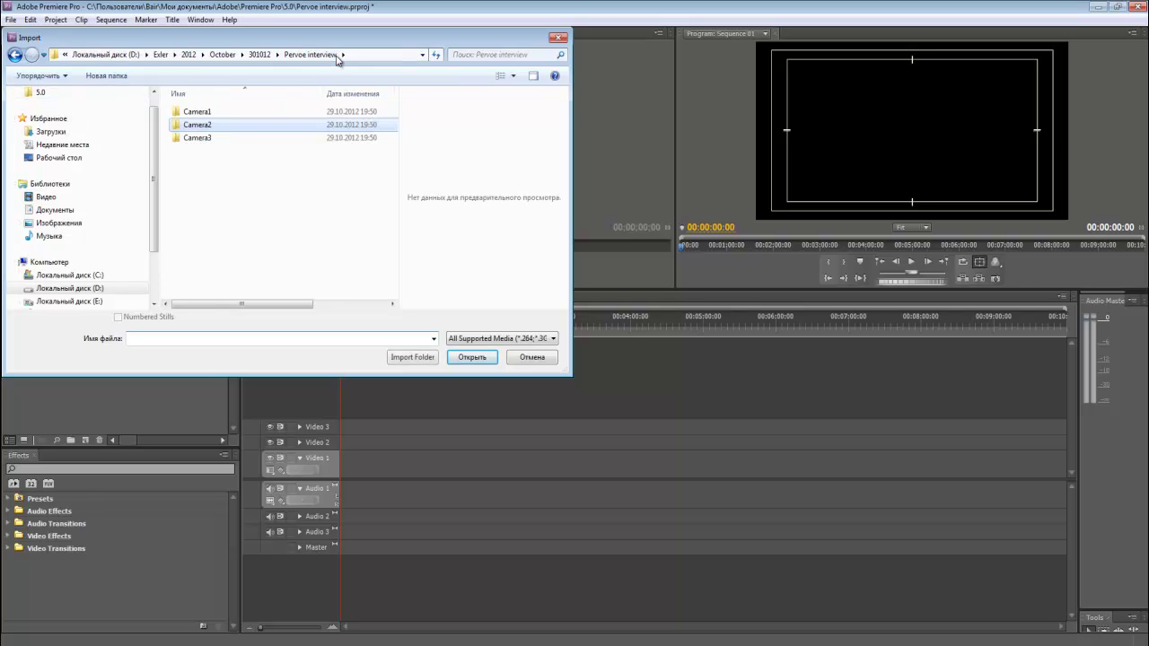
left_click(189, 139)
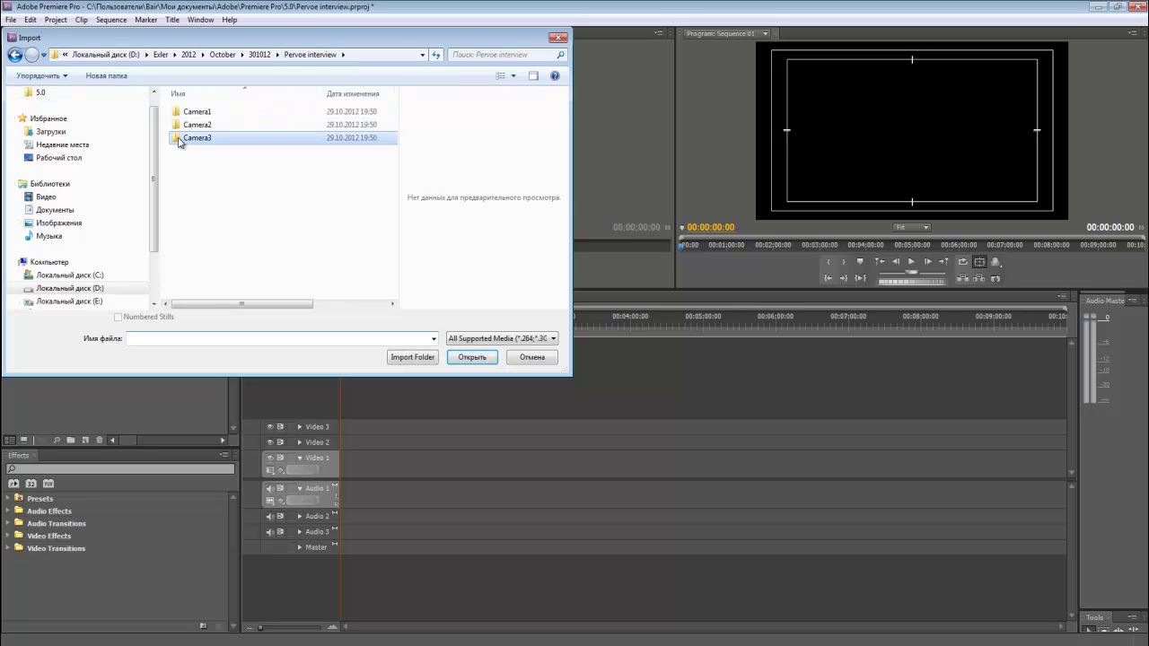
left_click(412, 357)
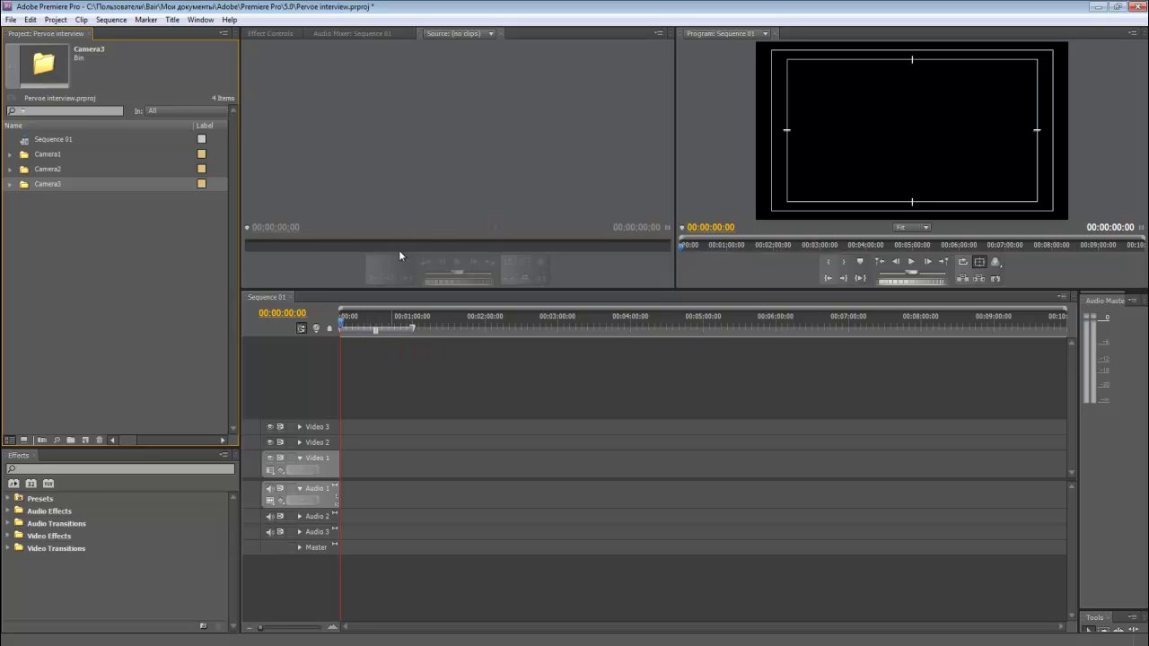
Expand the Camera1 bin and open its clip 00_0004_2012-09-02_114505.avi in the Source monitor
left_click(10, 155)
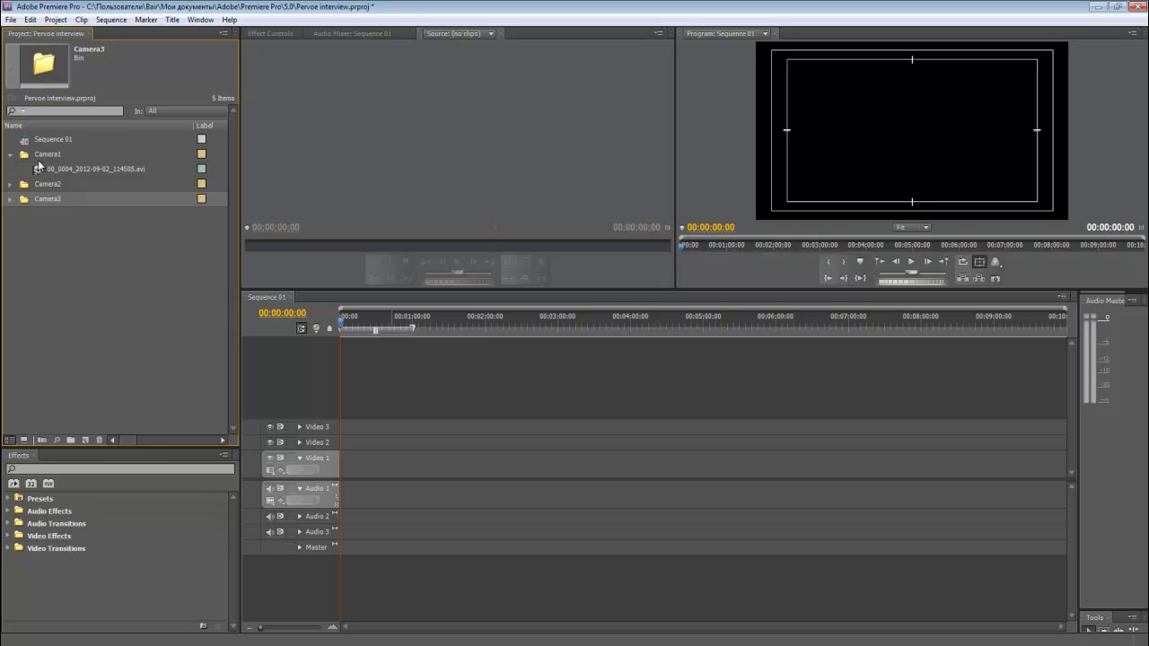
left_click(41, 170)
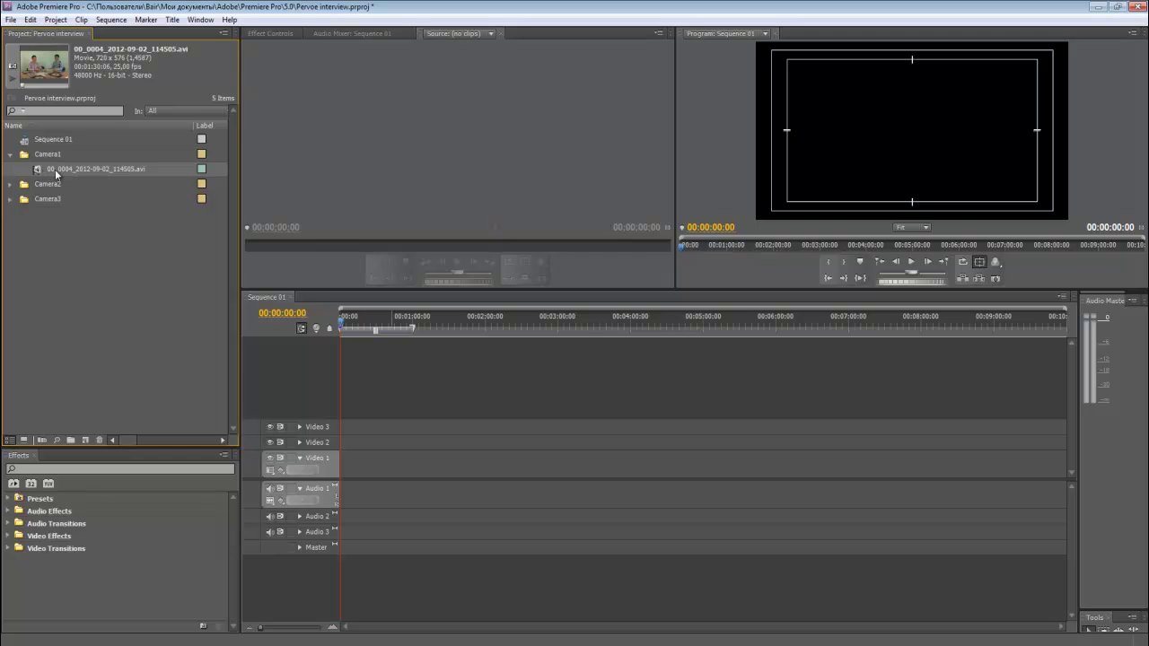
left_click(54, 173)
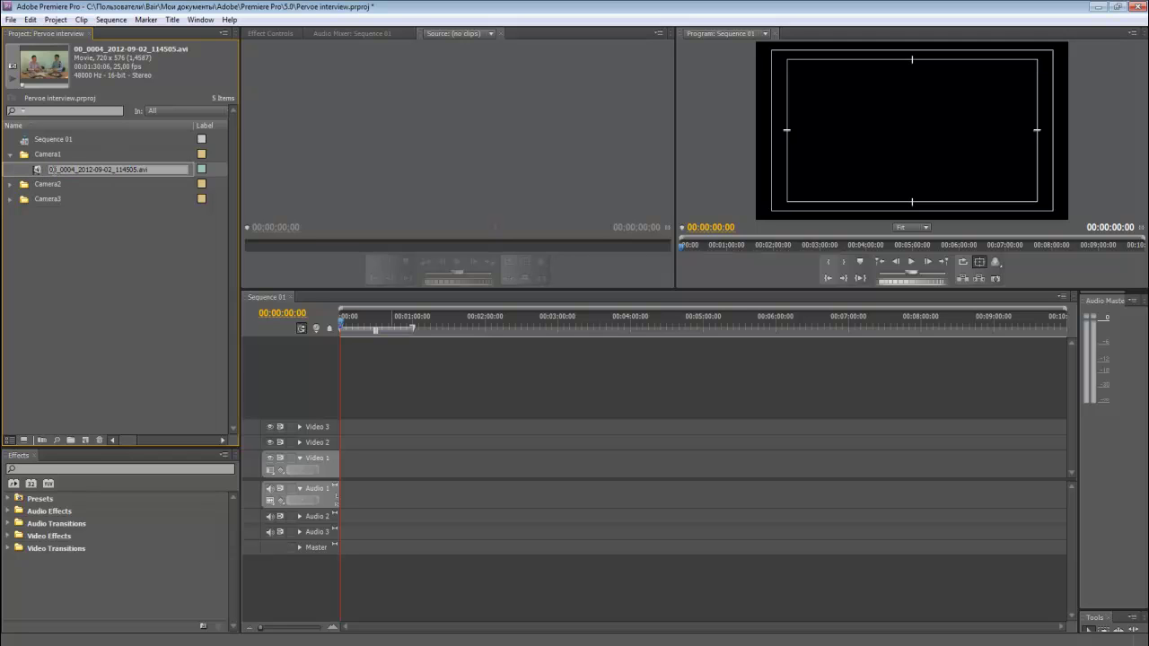
key("Escape")
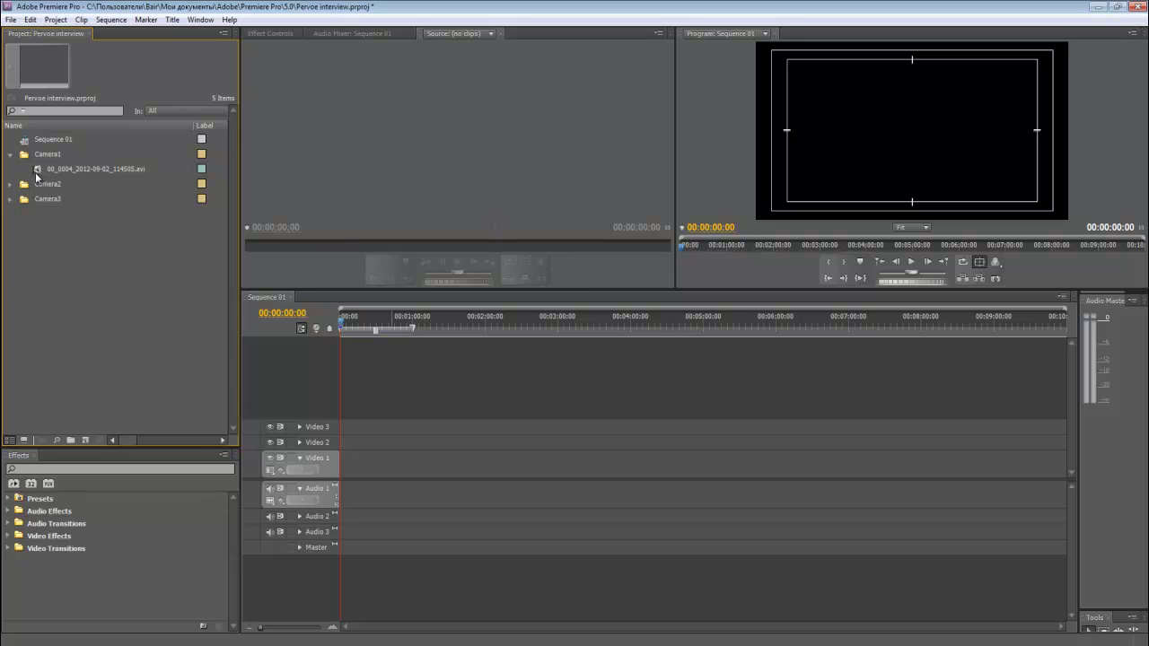
left_click(39, 172)
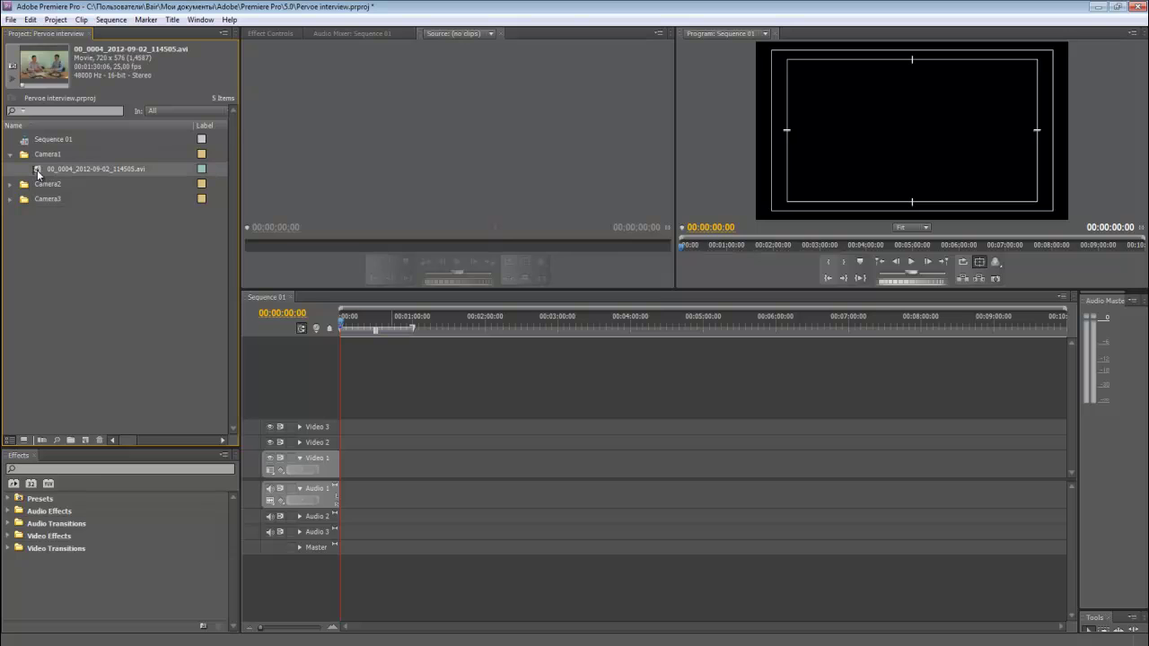
double_click(39, 172)
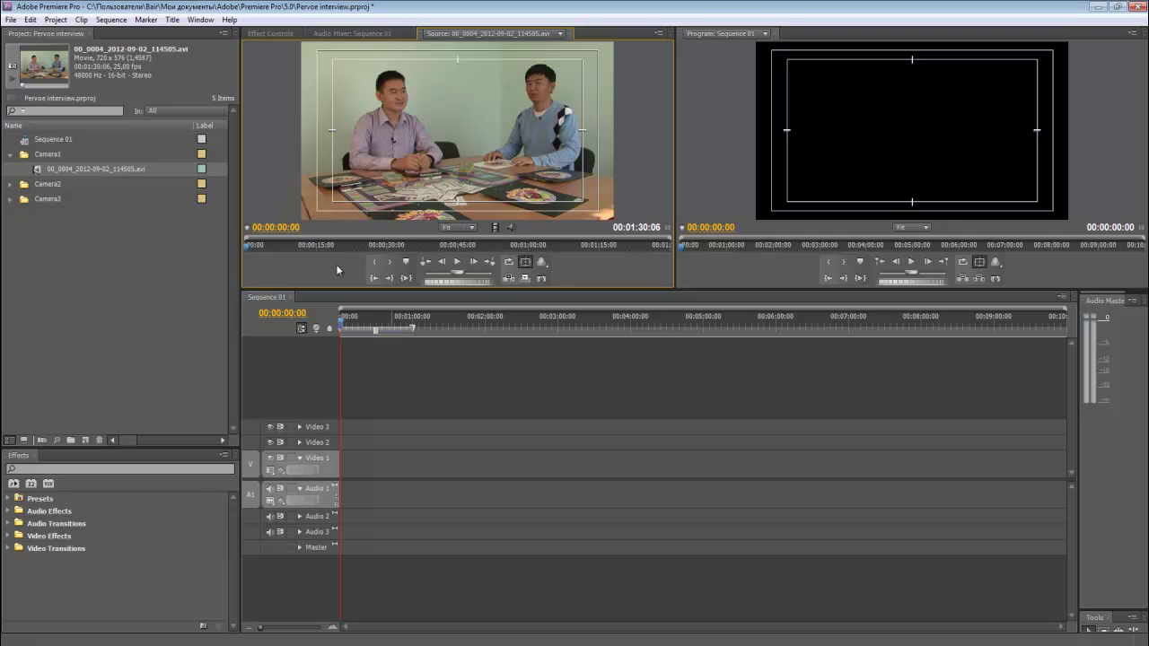
Play the Camera1 clip in the Source monitor and mark an In point at 00:00:33:21
left_click(458, 262)
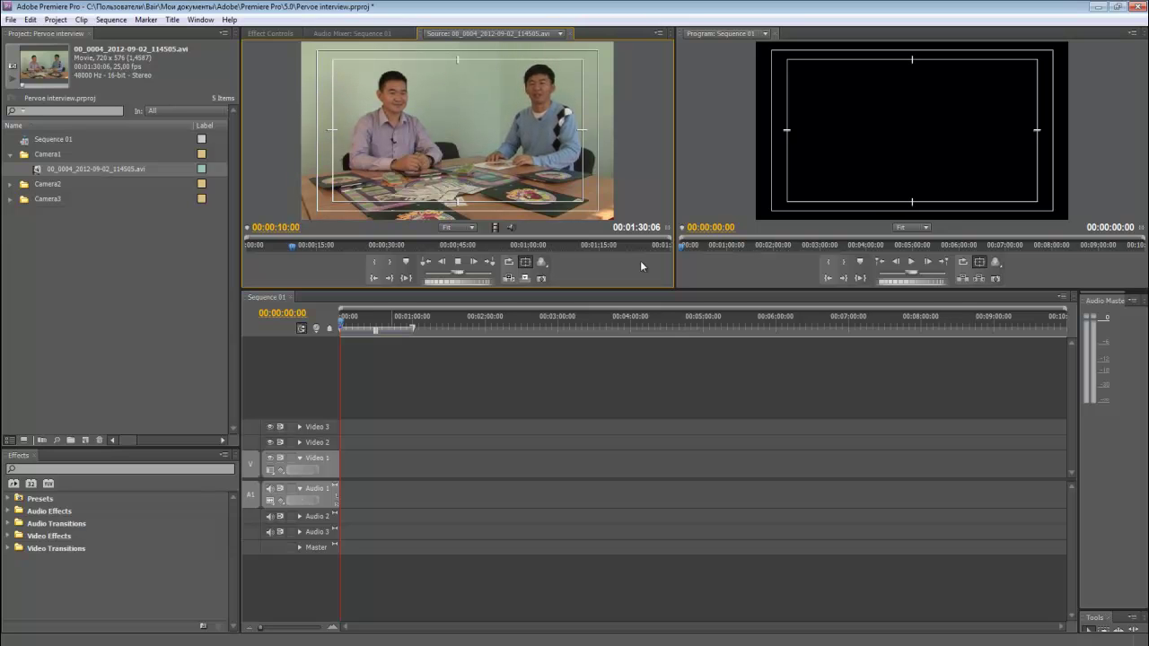
left_click(457, 262)
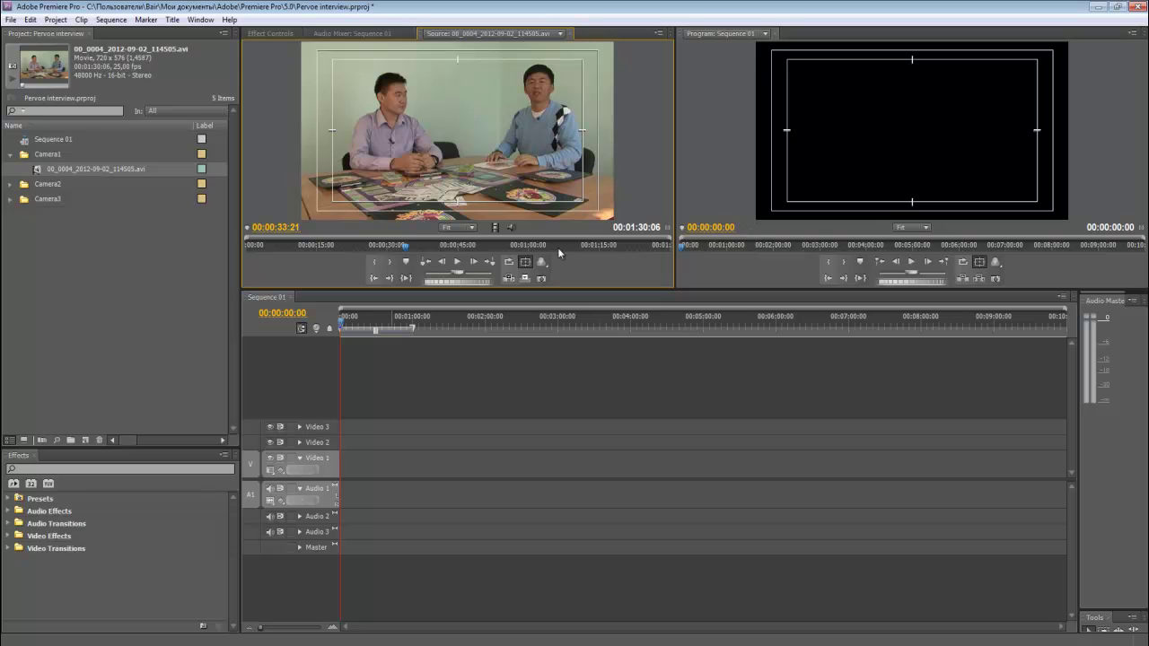
left_click(375, 263)
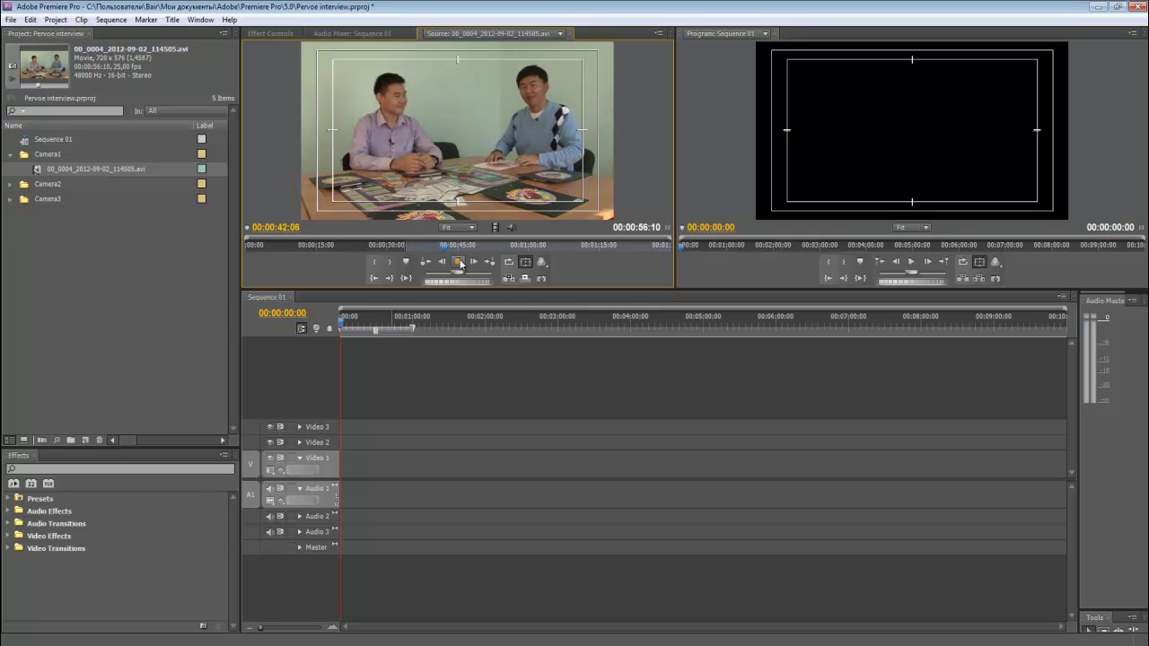
Find the exact starting frame in the Camera1 source clip and set its In point at 00:00:44:00
left_click(459, 262)
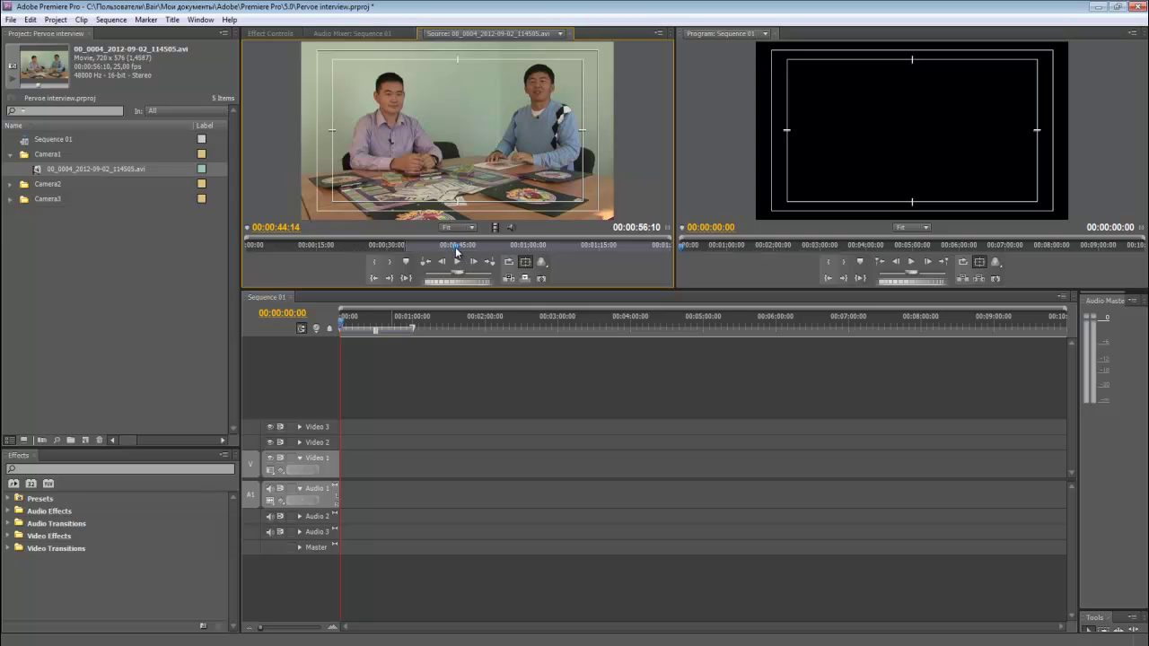
left_click_drag(456, 252, 451, 254)
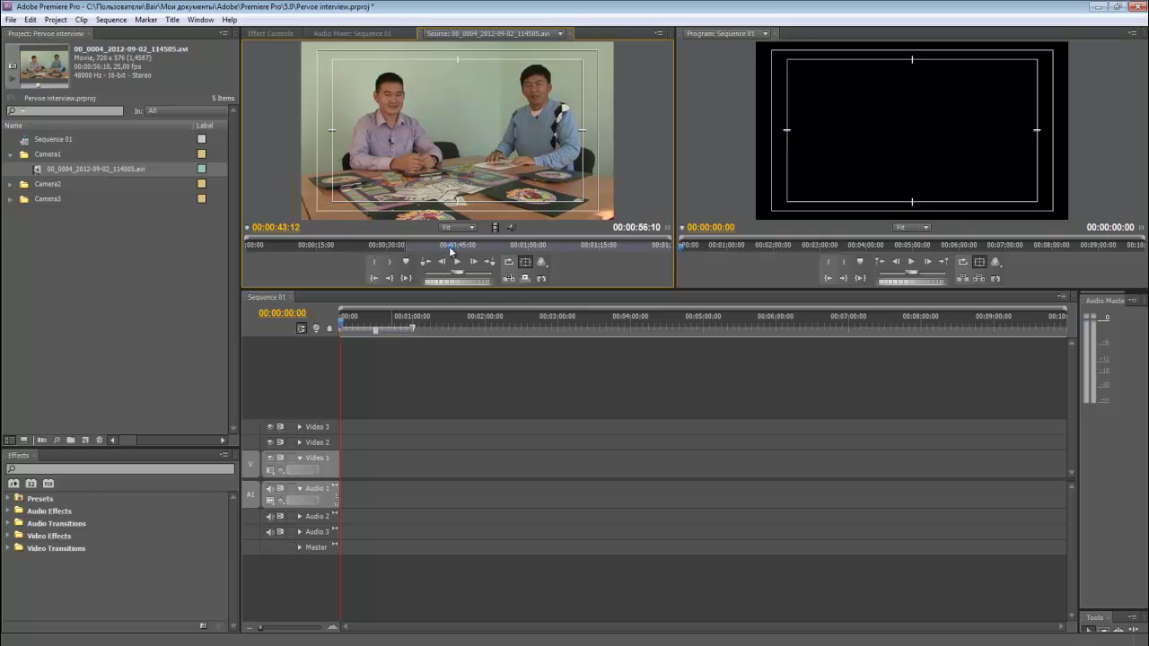
left_click(466, 252)
left_click(445, 253)
mouse_move(446, 257)
left_mouse_down()
mouse_move(538, 254)
mouse_move(454, 261)
left_mouse_up()
key("Right")
key("Right")
key("Right")
key("Right")
key("Right")
key("Right")
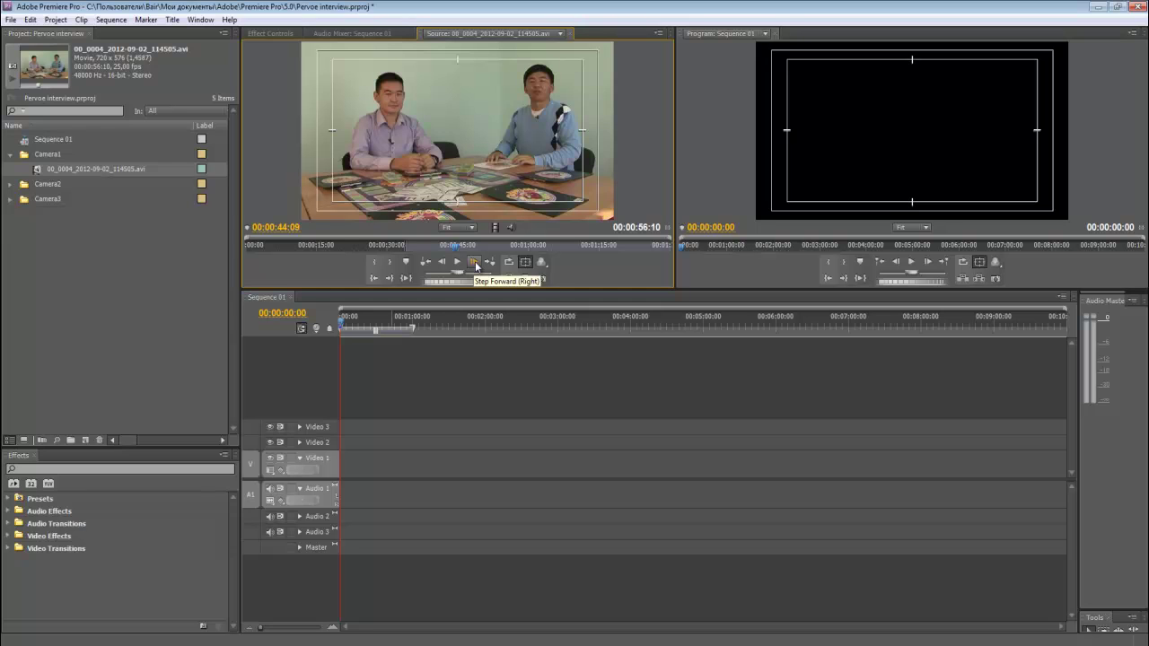
left_click(476, 266)
left_click(476, 266)
left_click(475, 266)
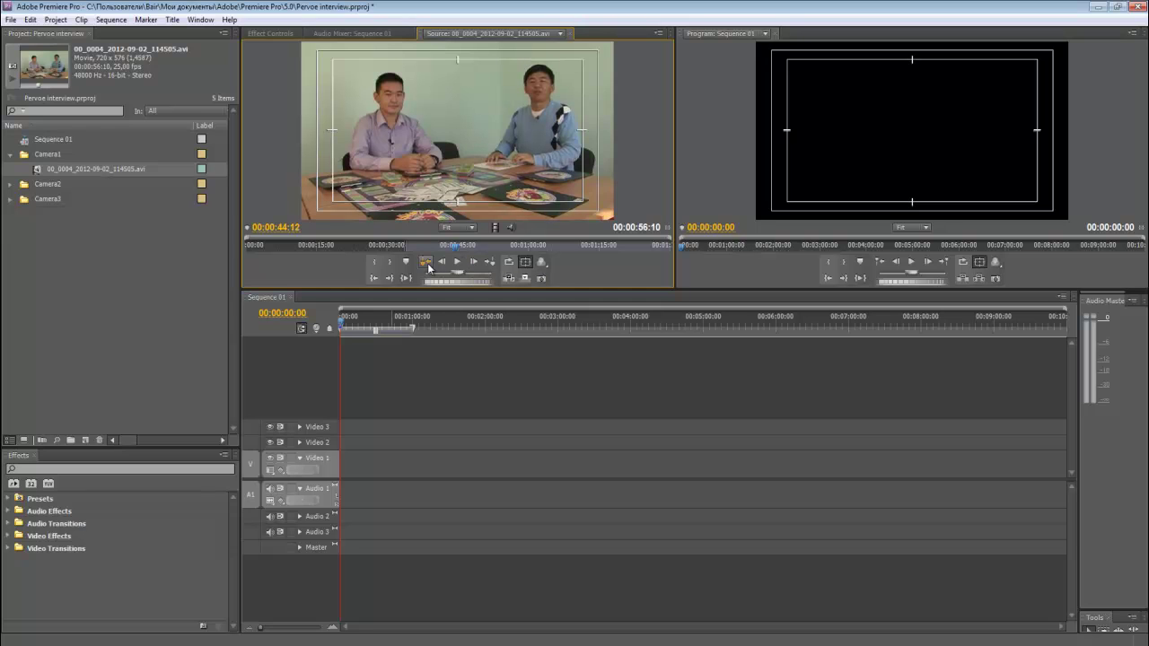
left_click(441, 263)
left_click(440, 263)
left_click(474, 266)
left_click(475, 266)
left_click(474, 266)
left_click(441, 263)
left_click(443, 263)
left_click(442, 263)
left_click(442, 263)
left_click(442, 263)
left_click(443, 263)
left_click(443, 263)
left_click(443, 263)
left_click(442, 263)
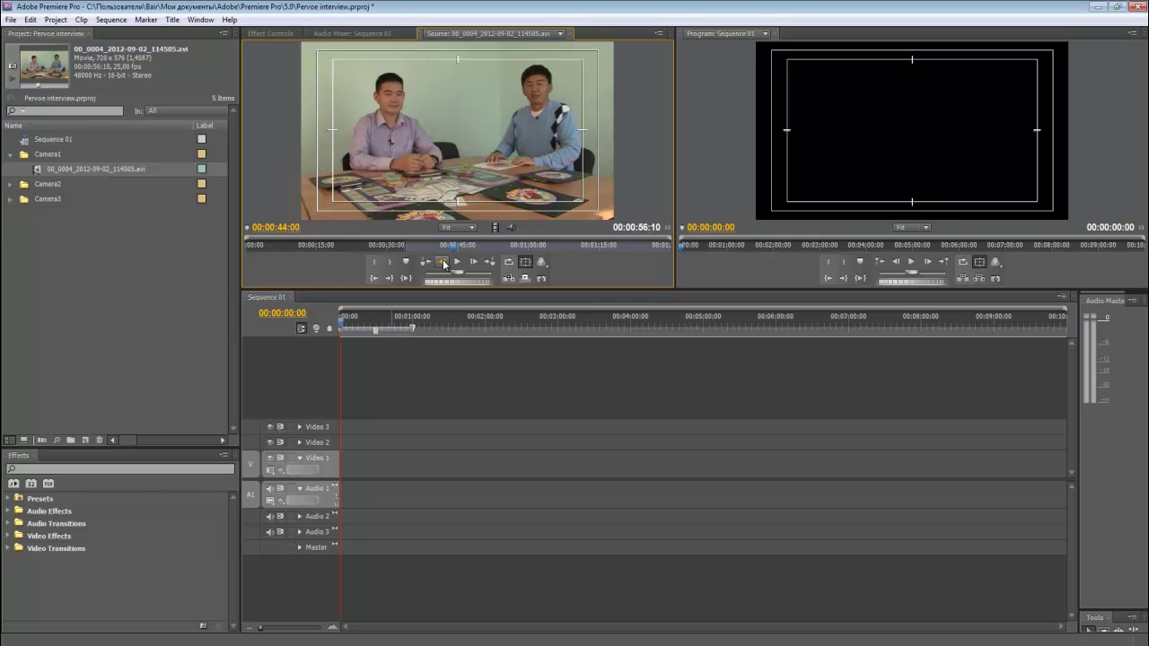
left_click(375, 265)
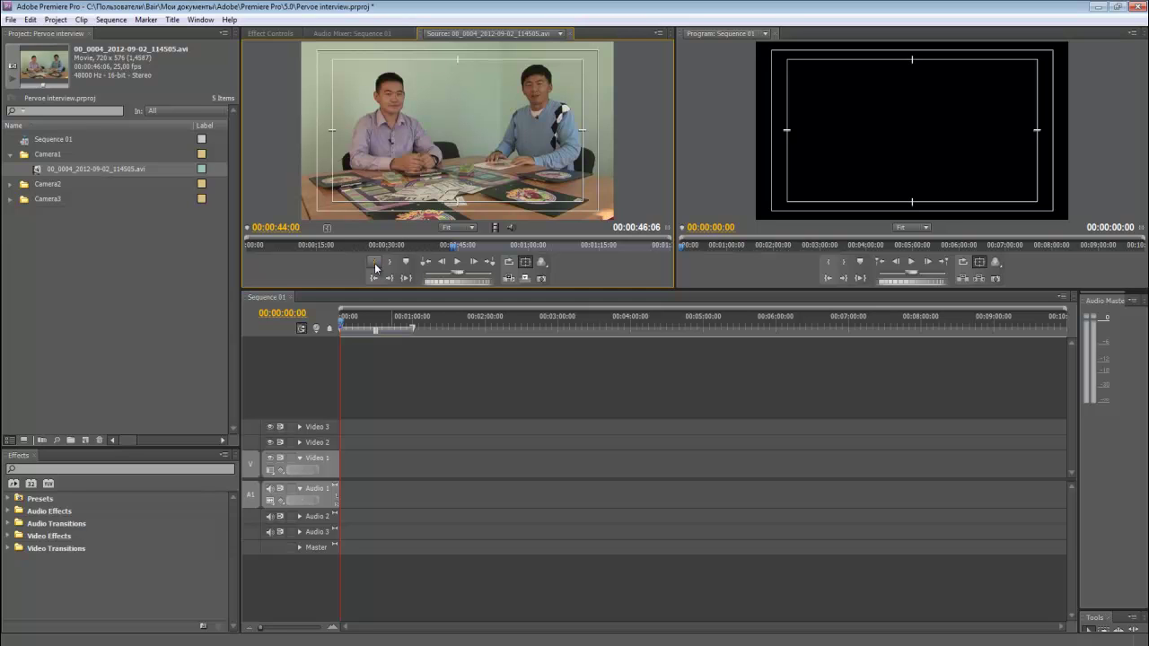
Play the Camera1 clip through to its end and place the marked portion on Video 1 and Audio 1 of Sequence 01
left_click(459, 261)
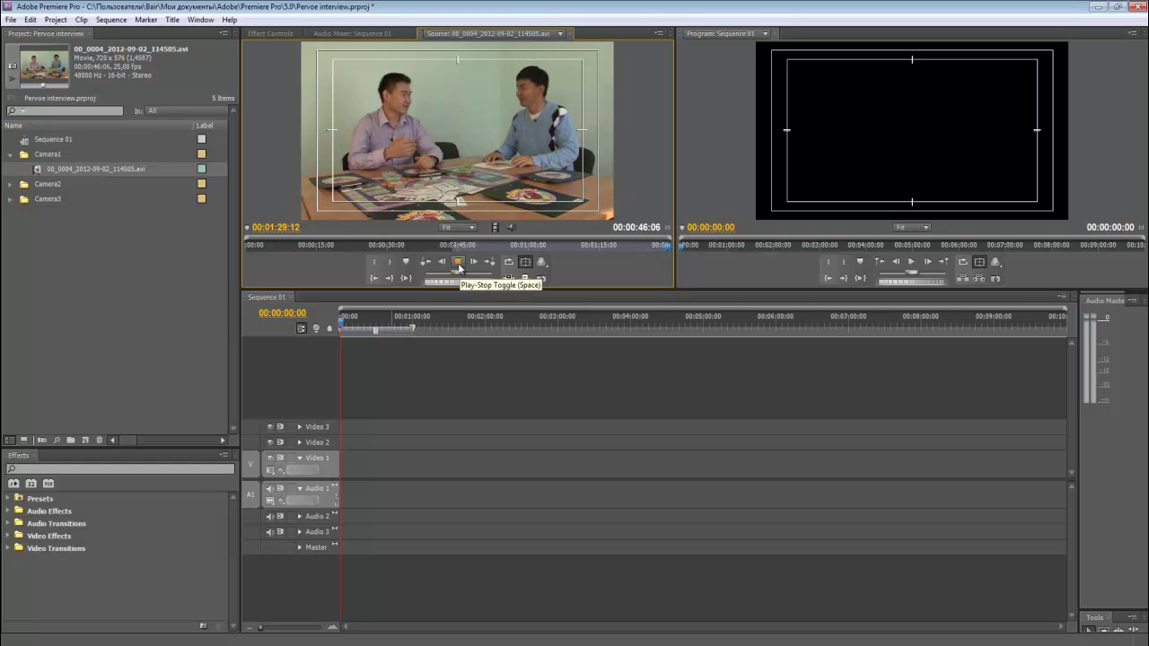
left_click(459, 267)
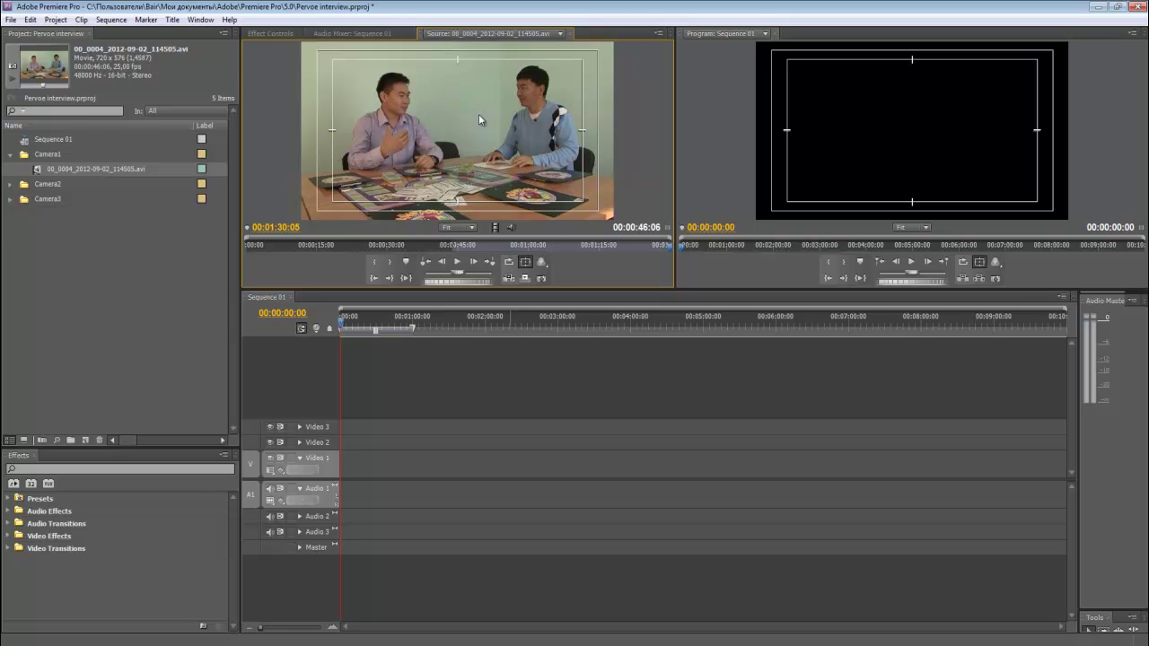
left_click_drag(478, 119, 369, 477)
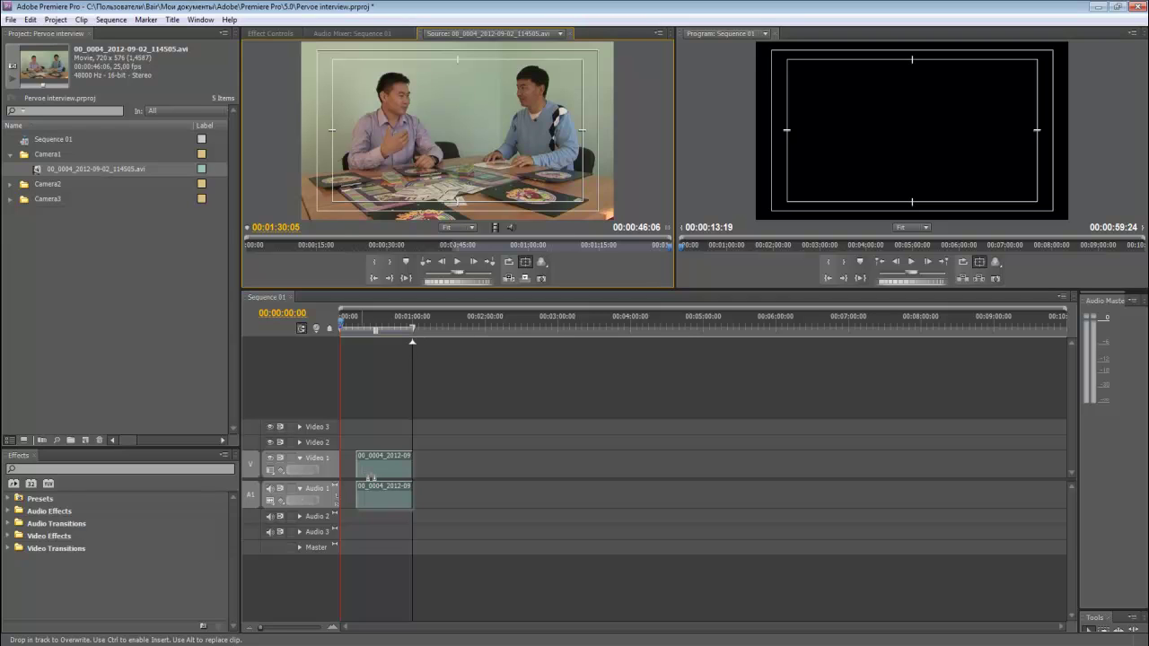
left_click_drag(369, 478, 371, 477)
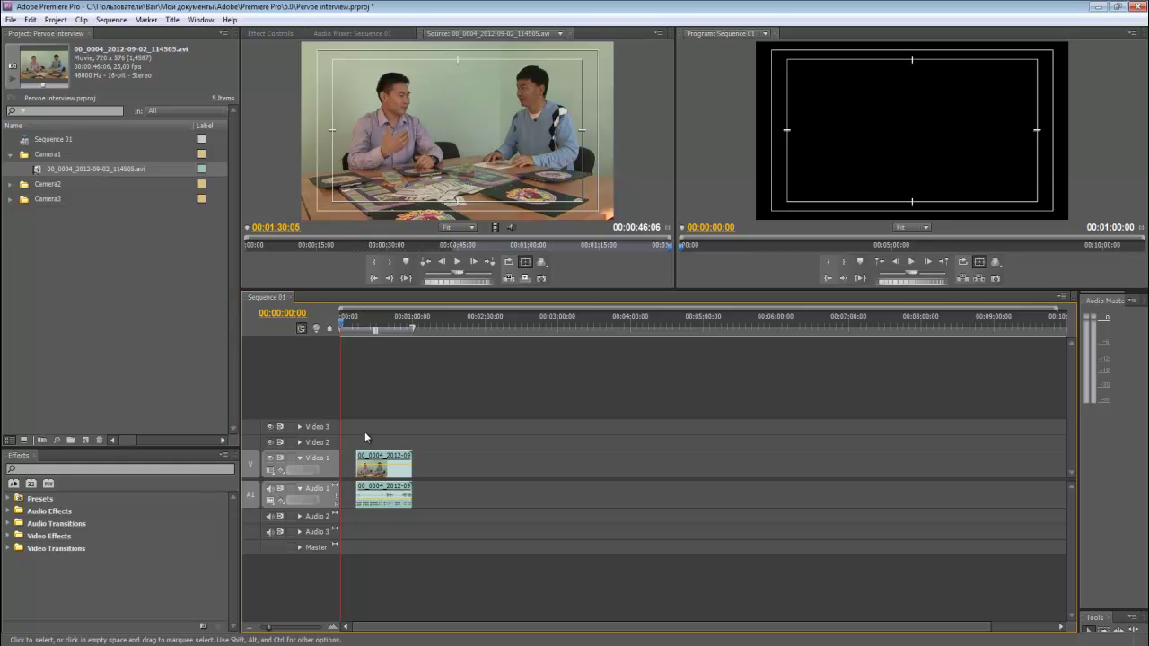
Ripple delete the empty gap before the Camera1 clip on Video 1 and briefly play the sequence from its start
key("equal")
key("equal")
mouse_move(363, 322)
left_mouse_down()
mouse_move(428, 325)
mouse_move(370, 330)
left_mouse_up()
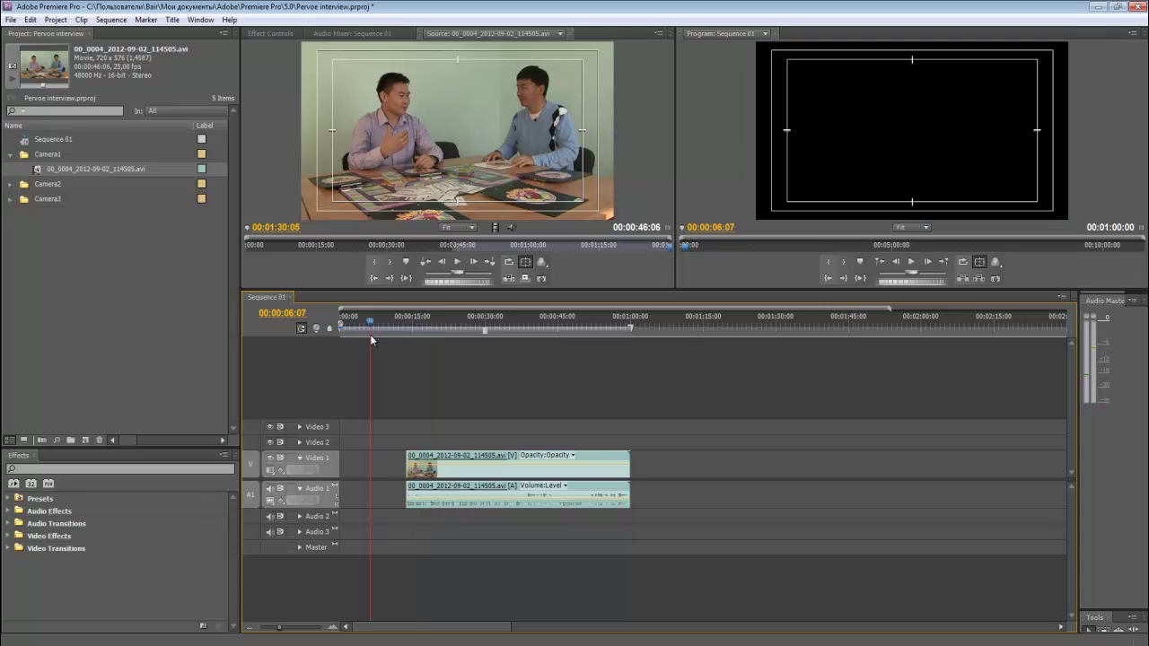
right_click(357, 465)
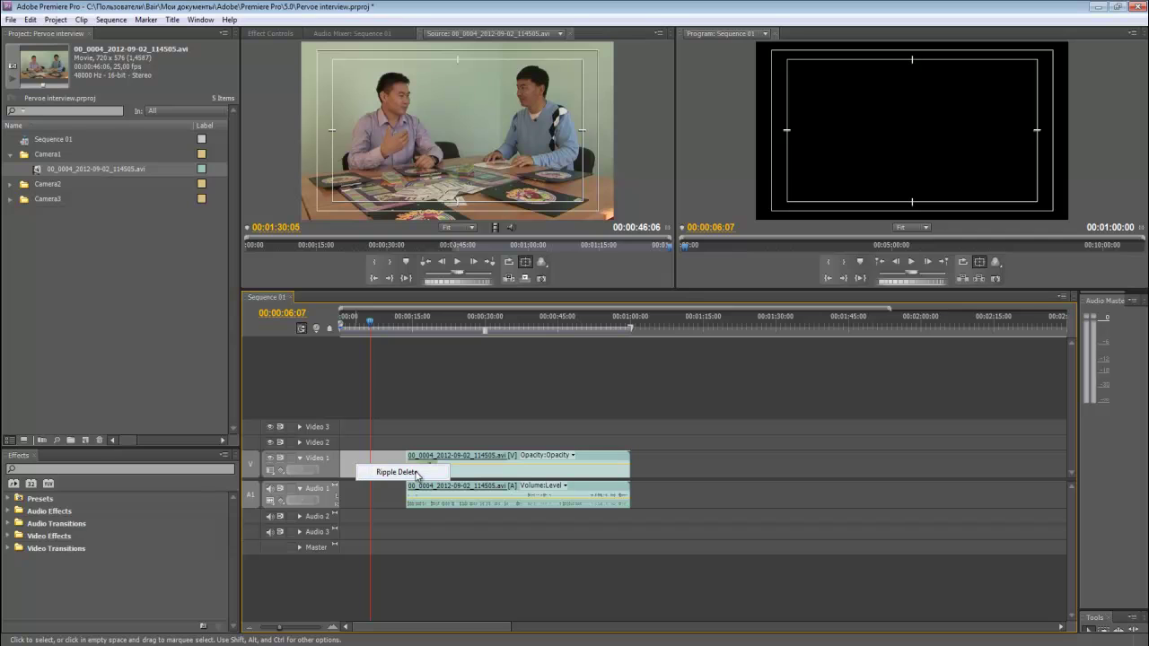
left_click(370, 473)
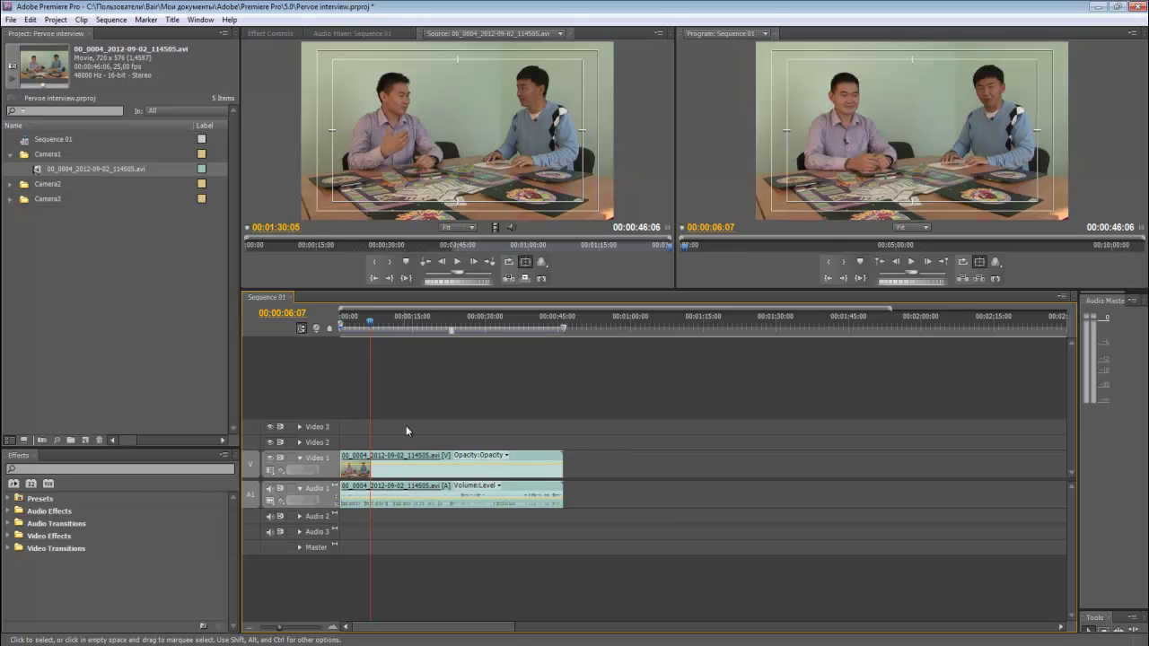
key("Home")
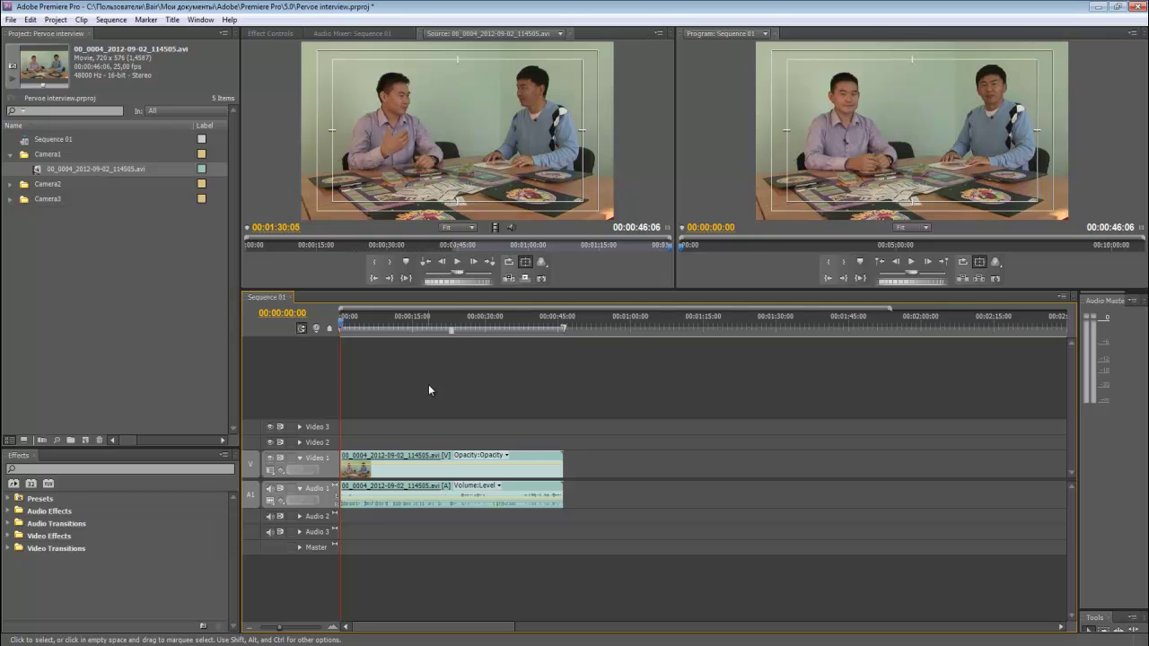
key("space")
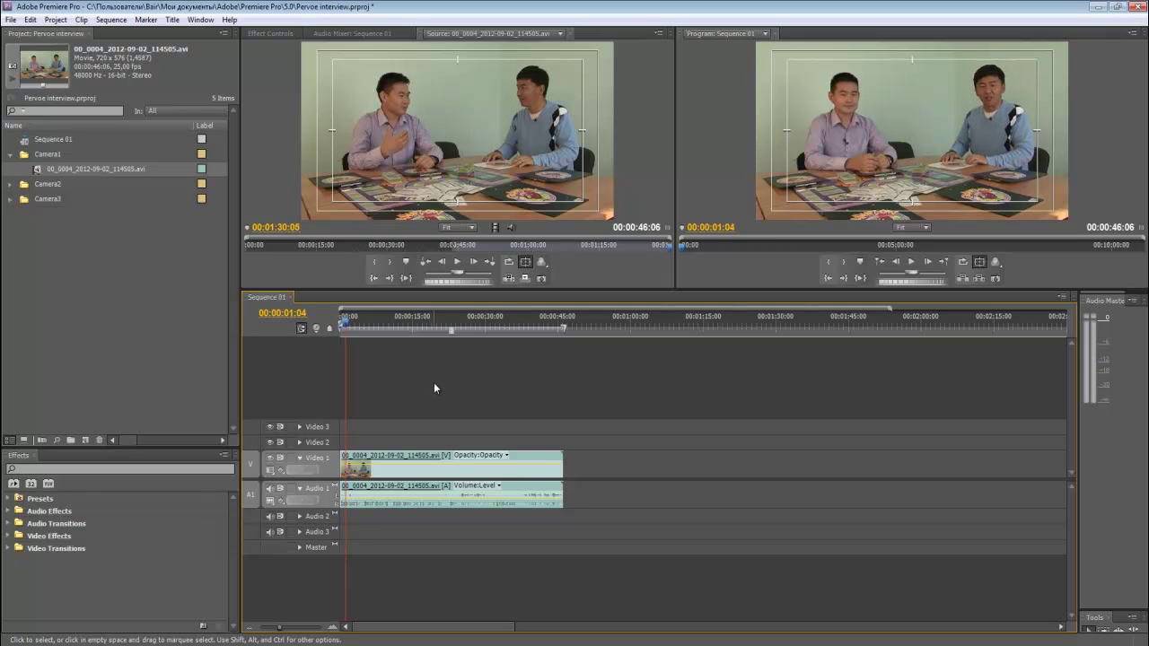
Expand the Camera2 bin and open its clip 01.avi in the Source monitor
left_click(11, 184)
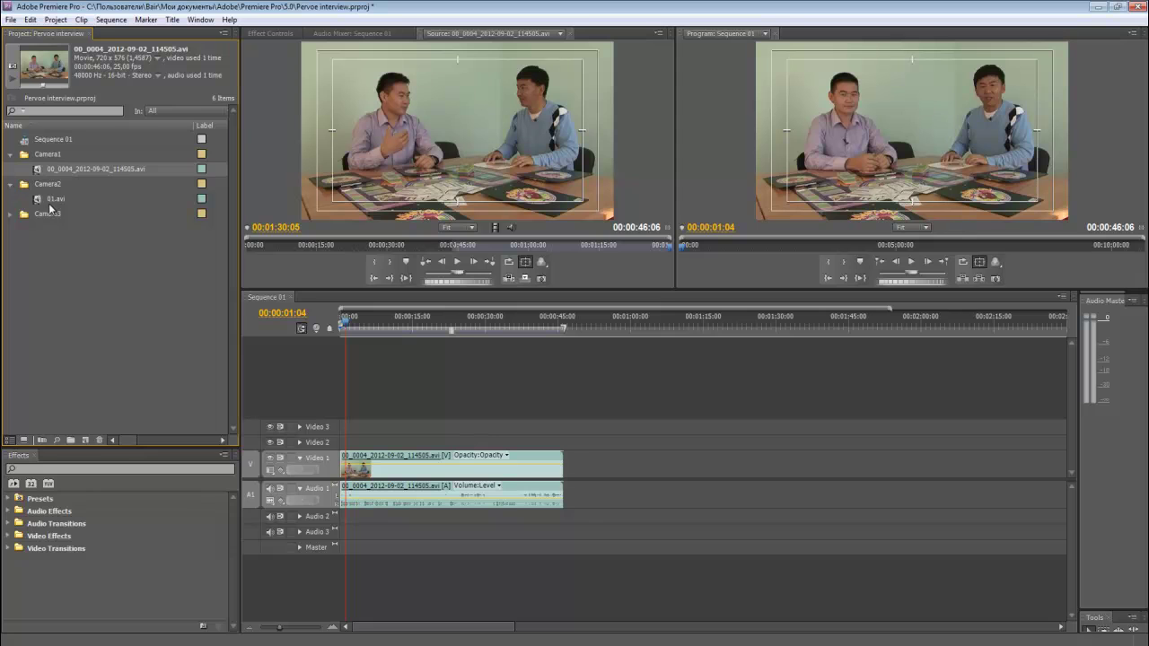
left_click(39, 203)
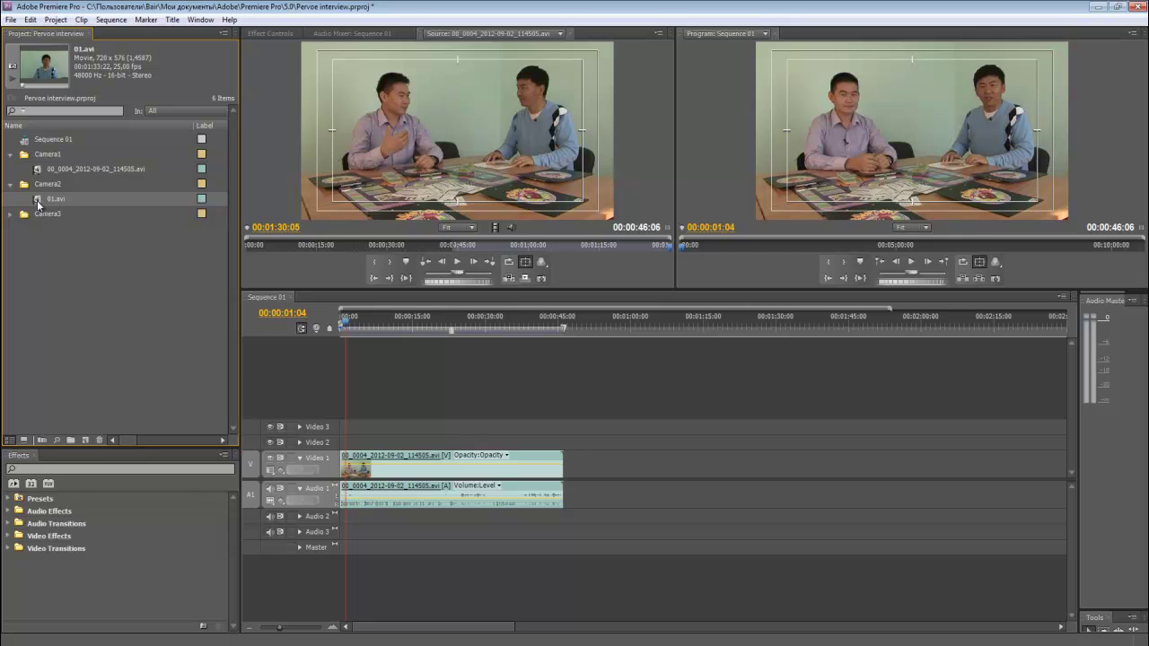
double_click(38, 201)
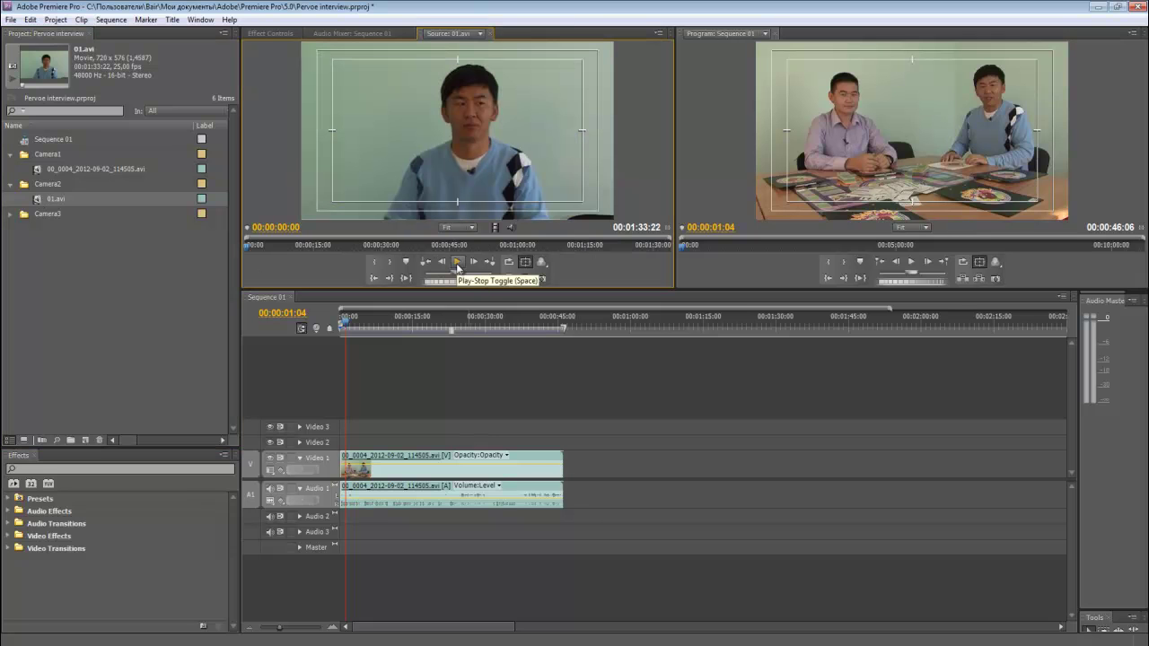
Play 01.avi, locate the matching starting frame and mark its In point at 00:00:44:11
left_click(457, 265)
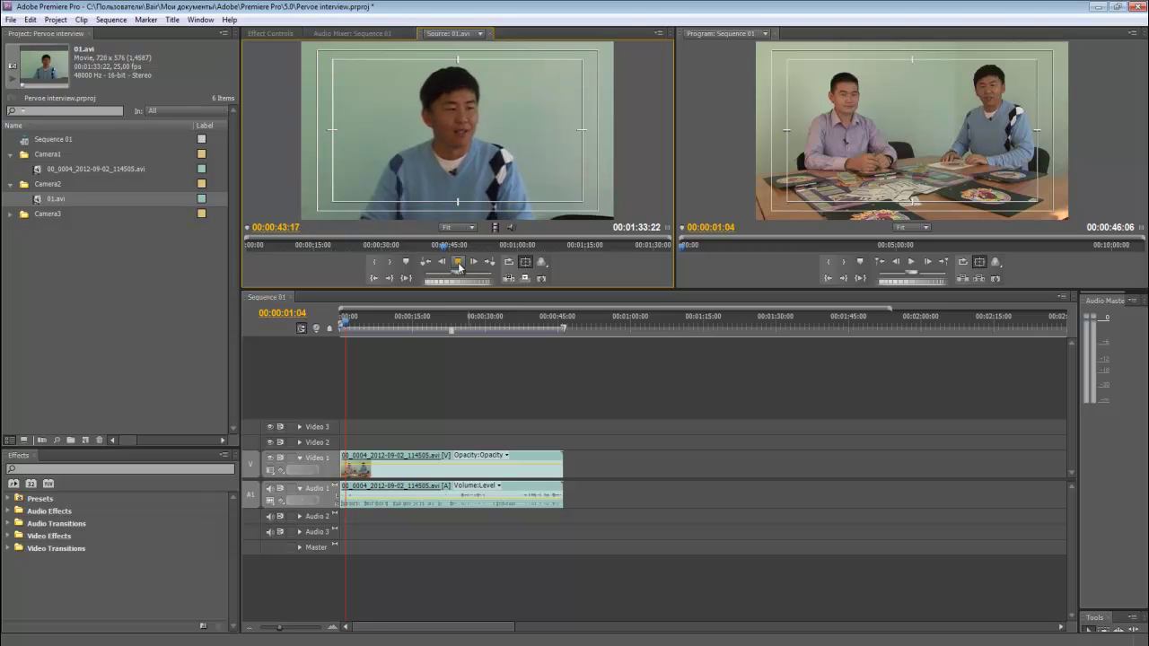
left_click(458, 262)
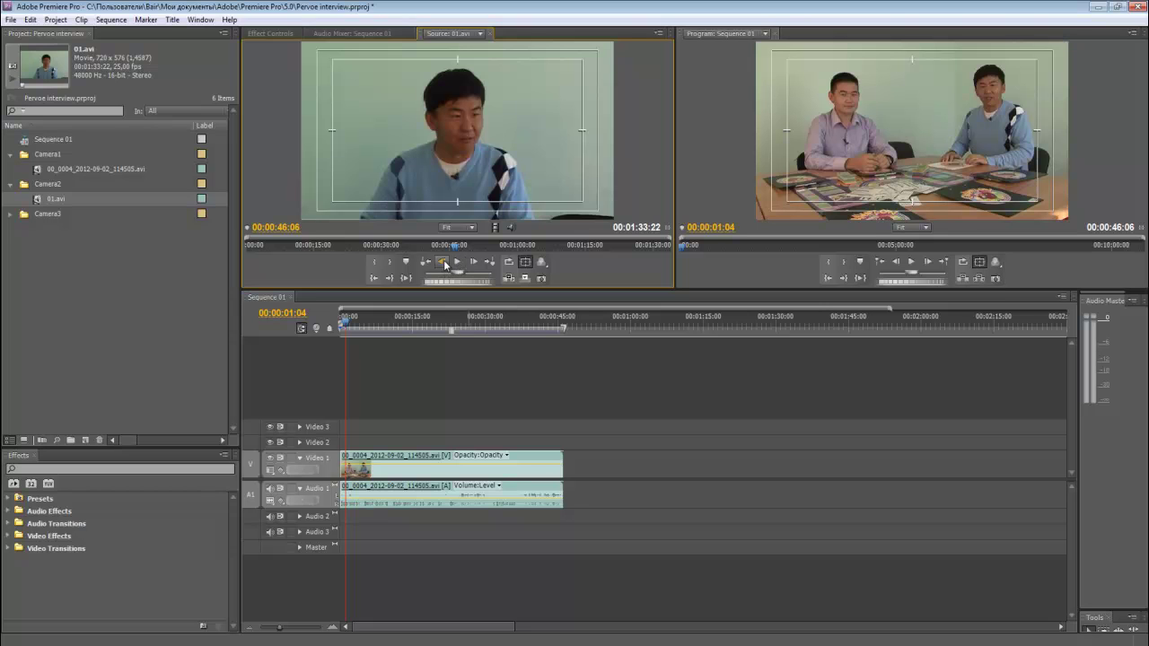
left_click(443, 262)
left_click(443, 262)
left_click(443, 262)
left_click(444, 262)
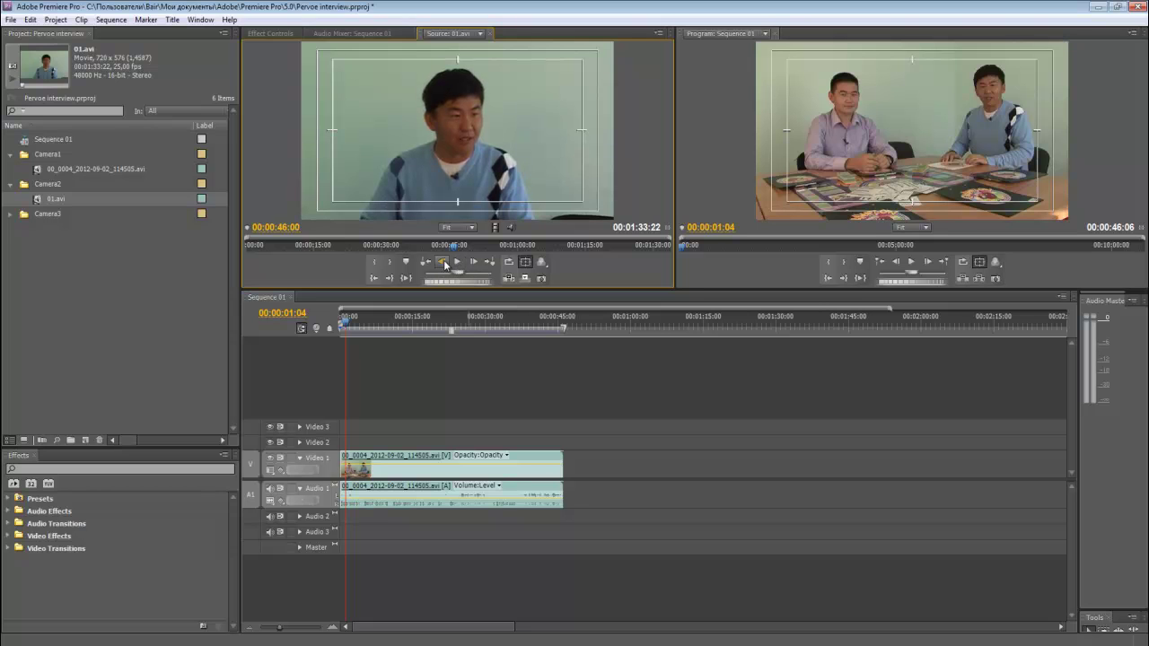
left_click(443, 263)
left_click(443, 262)
left_click(443, 262)
left_click(443, 262)
left_click(444, 262)
left_click(443, 262)
left_click(443, 262)
left_click(443, 262)
left_click(443, 262)
left_click(443, 262)
left_click(443, 262)
left_click(443, 262)
left_click(443, 263)
left_click(443, 262)
left_click(444, 262)
left_click(444, 262)
left_click(445, 262)
left_click(445, 262)
left_click(445, 262)
left_click(445, 262)
left_click(445, 262)
left_click(445, 262)
left_click(445, 262)
left_click(446, 262)
left_click(445, 262)
left_click(446, 262)
left_click(445, 262)
left_click(446, 262)
left_click(445, 262)
left_click(445, 262)
left_click(445, 262)
left_click(446, 264)
left_click(476, 262)
left_click(475, 262)
left_click(476, 262)
left_click(475, 262)
left_click(476, 262)
left_click(476, 262)
left_click(475, 262)
left_click(441, 262)
left_click(442, 262)
left_click(441, 262)
left_click(443, 264)
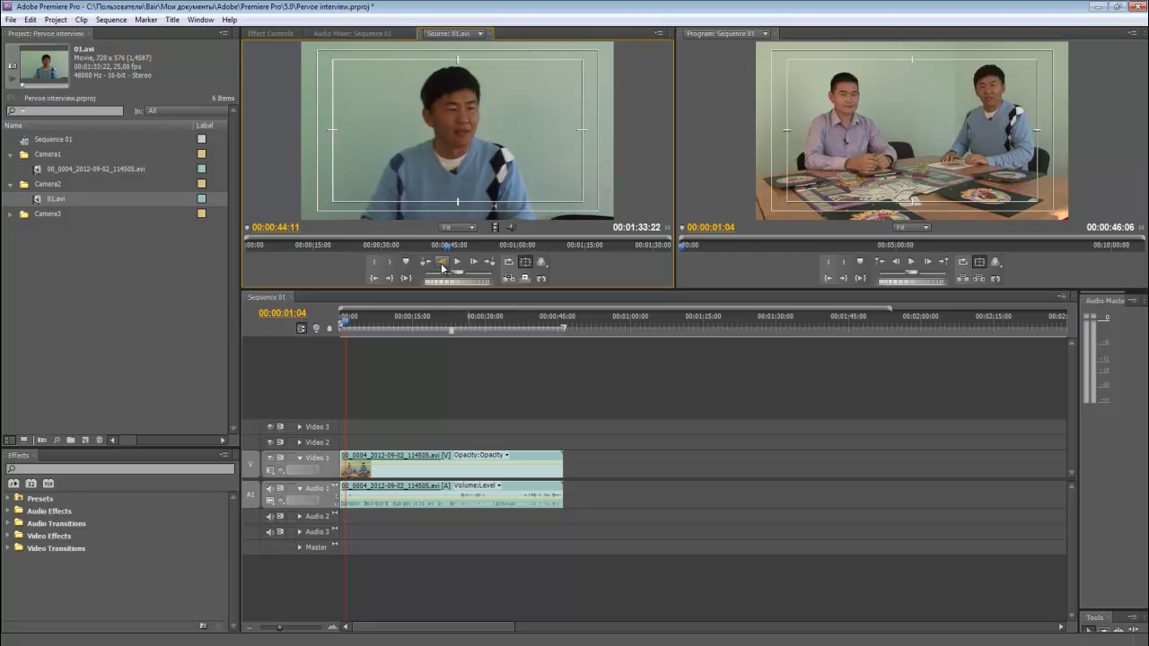
left_click(375, 263)
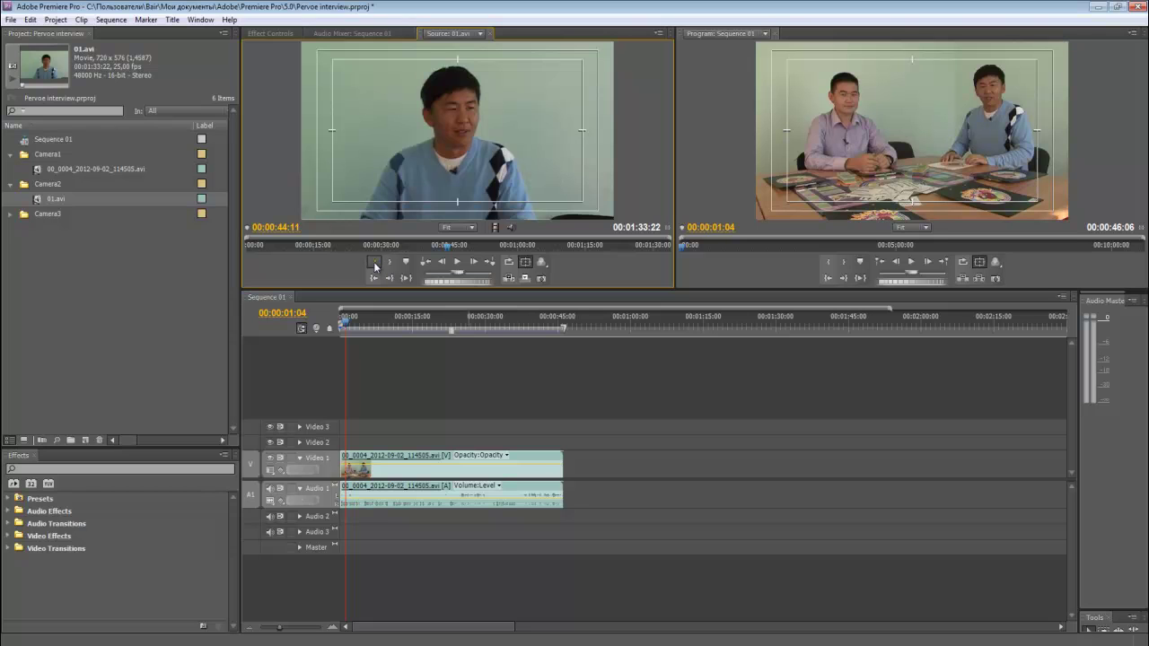
Play 01.avi onward from its In point in the Source monitor to check the start
left_click(457, 263)
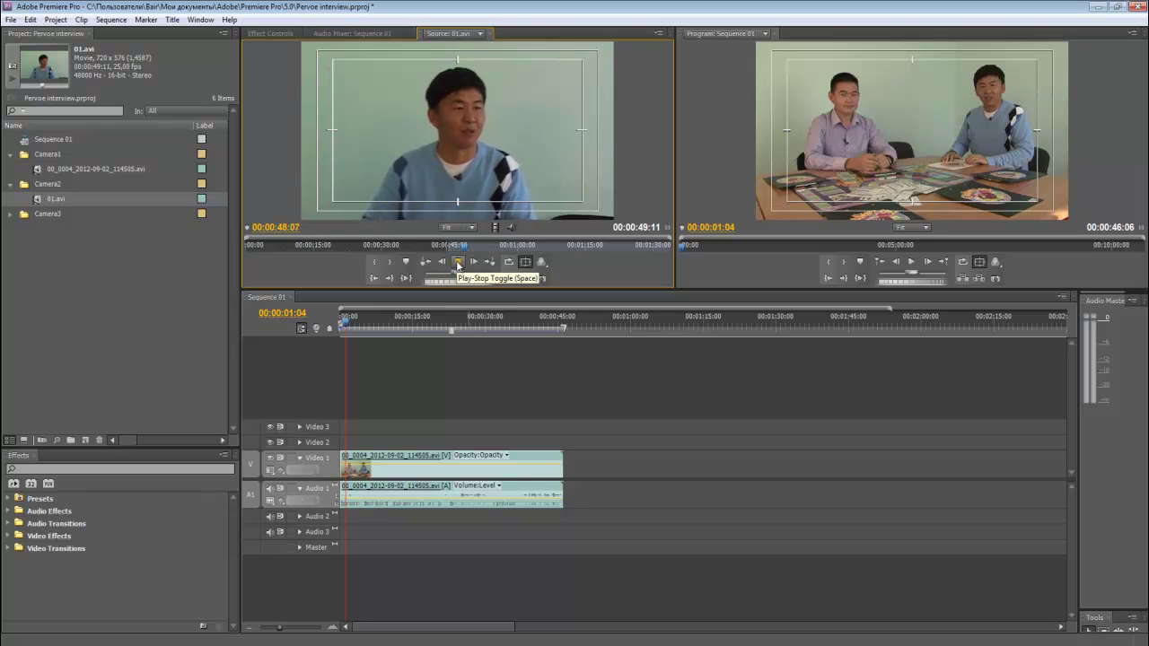
left_click(458, 263)
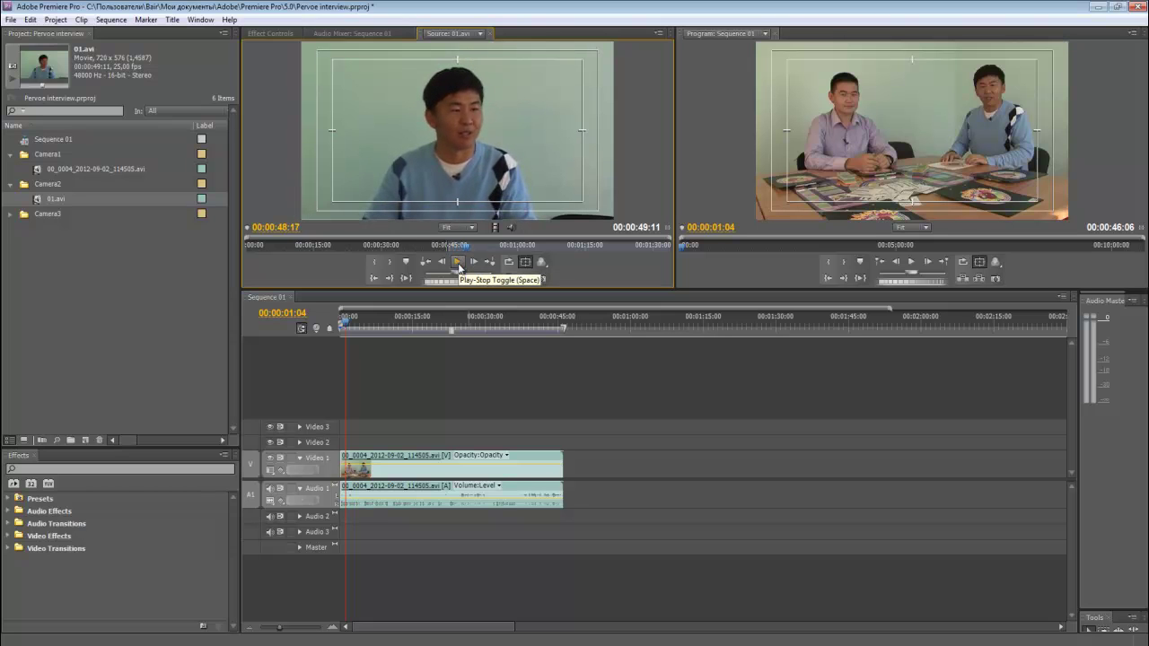
left_click_drag(404, 151, 447, 159)
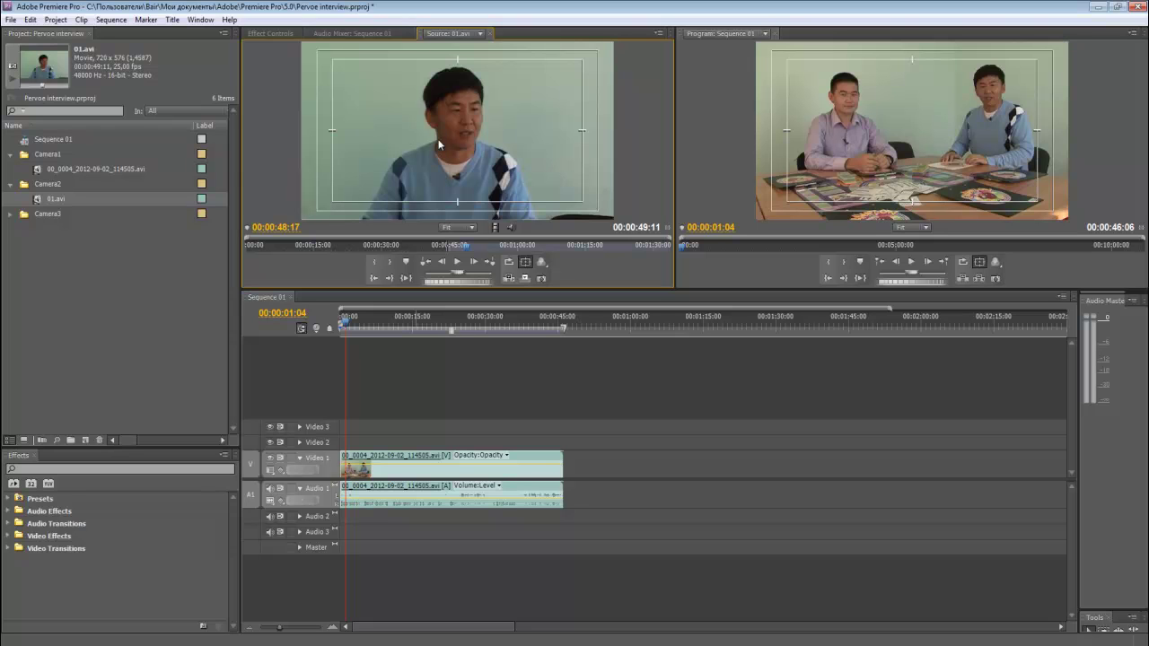
Place the marked 01.avi clip on Video 2 and Audio 2 at the start of Sequence 01
left_click_drag(438, 144, 343, 443)
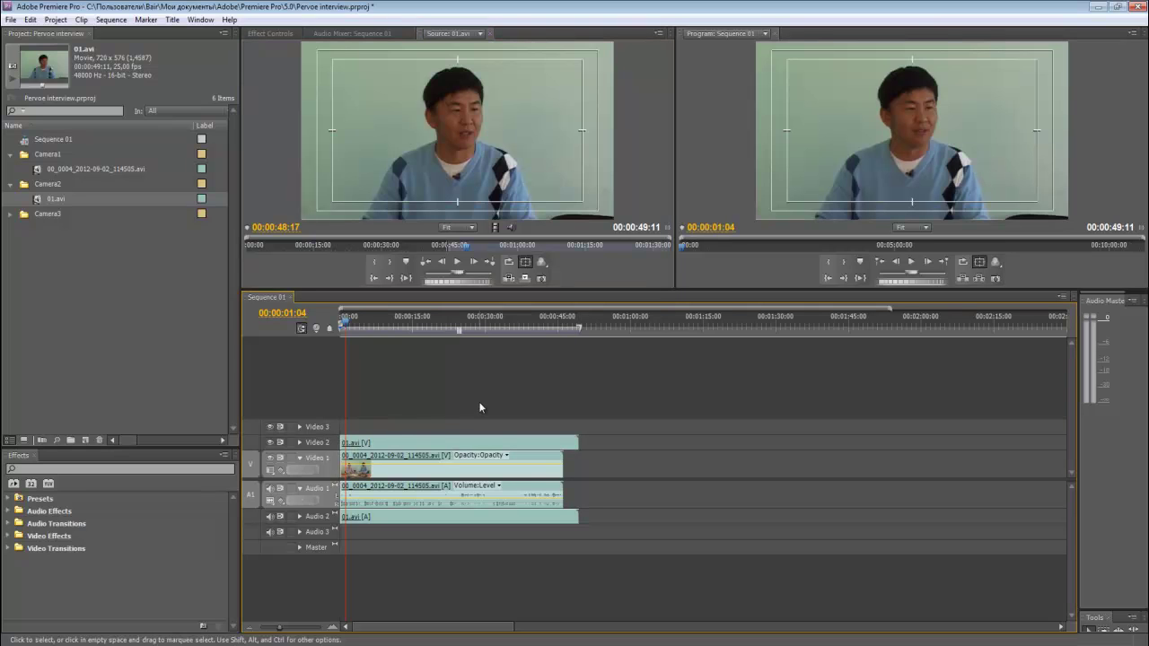
Expand the Camera3 bin and open its clip M2U01878.avi in the Source monitor
left_click(10, 215)
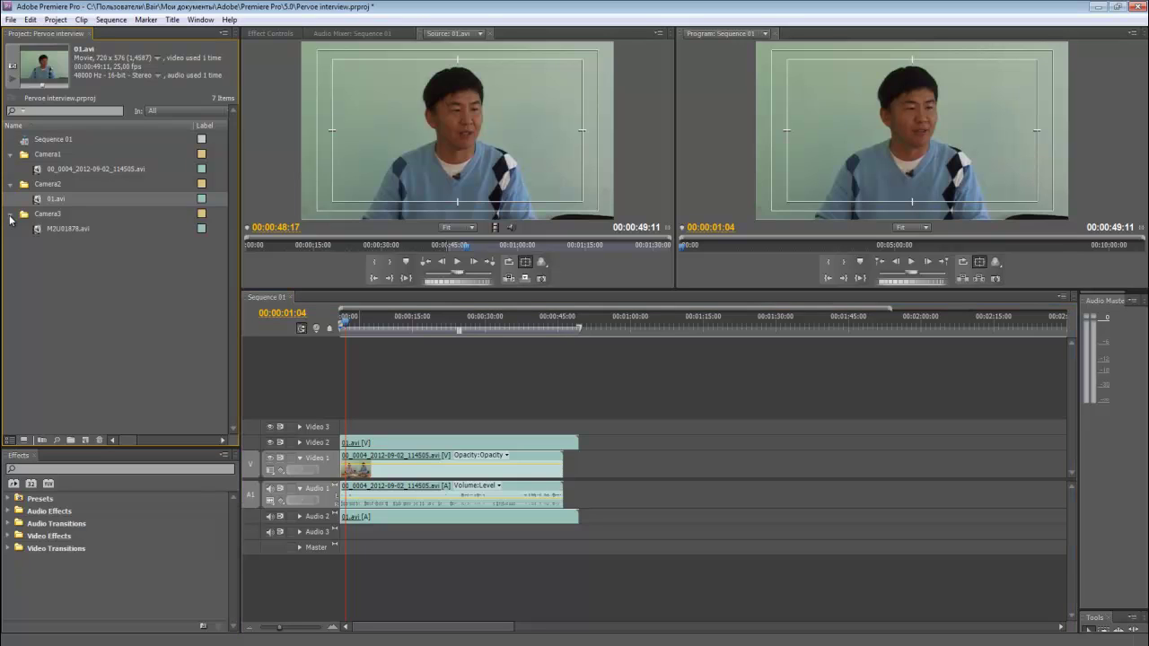
left_click(40, 232)
left_click_drag(37, 233, 429, 180)
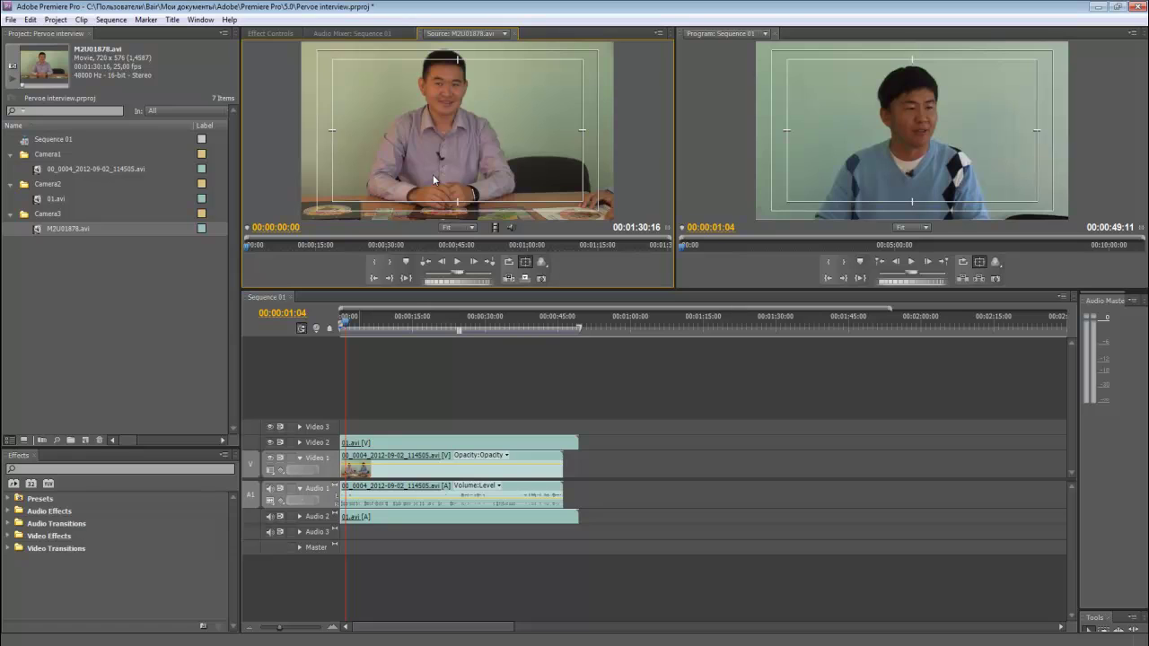
left_click(38, 235)
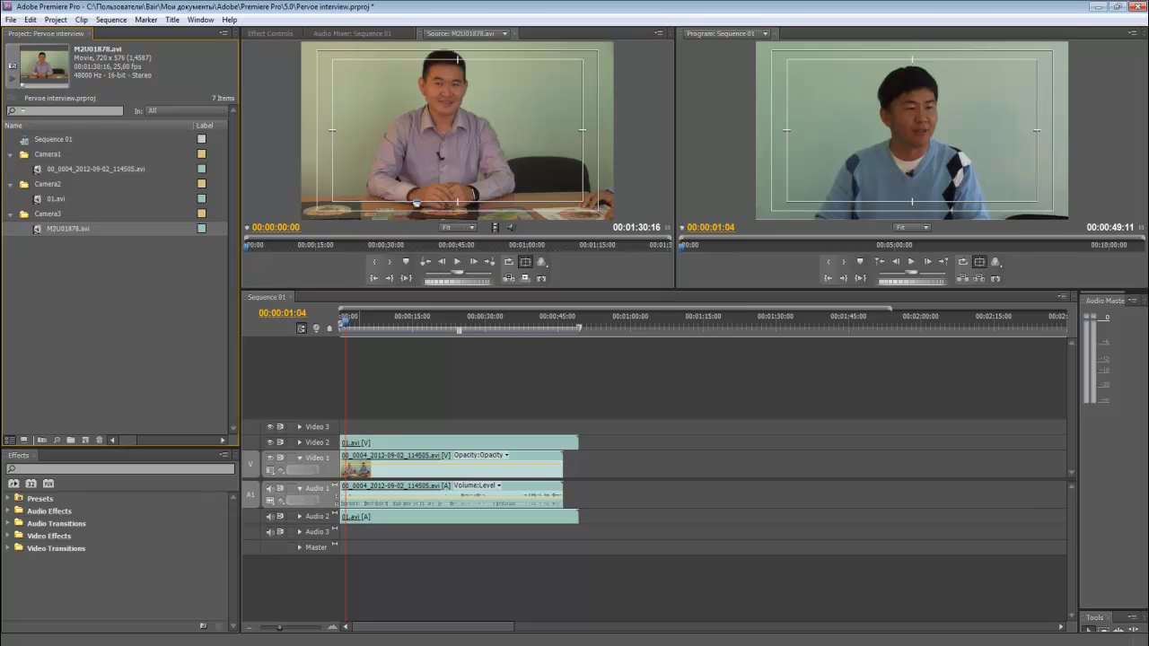
left_click(375, 200)
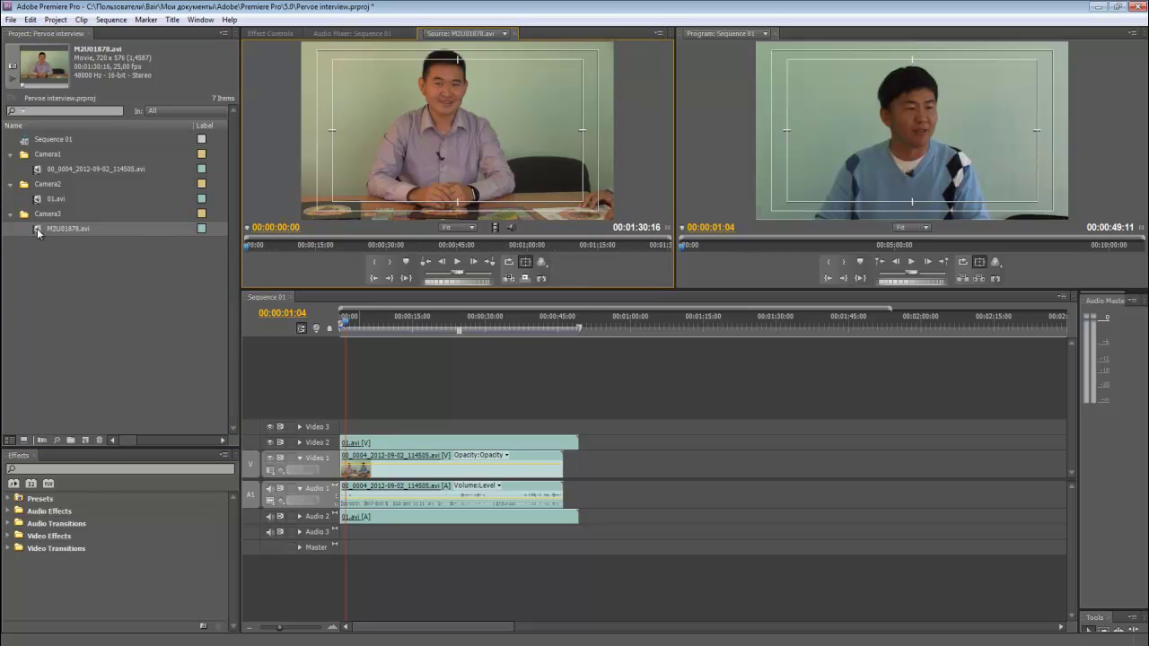
left_click(39, 234)
left_click(397, 173)
left_click(38, 235)
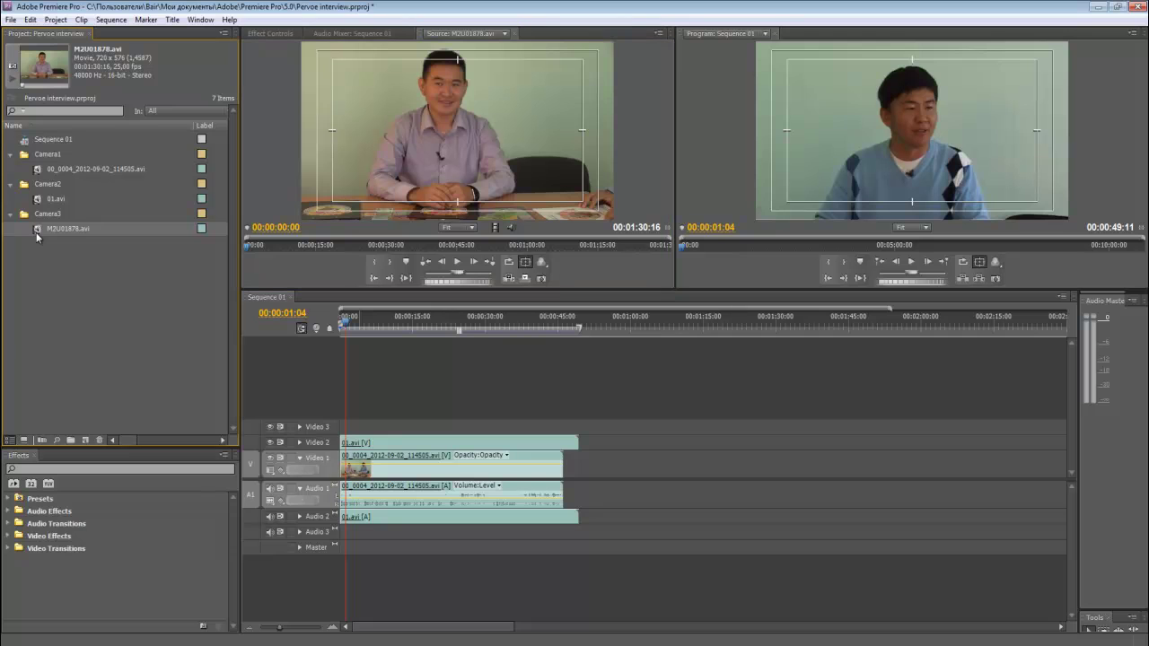
left_click(420, 188)
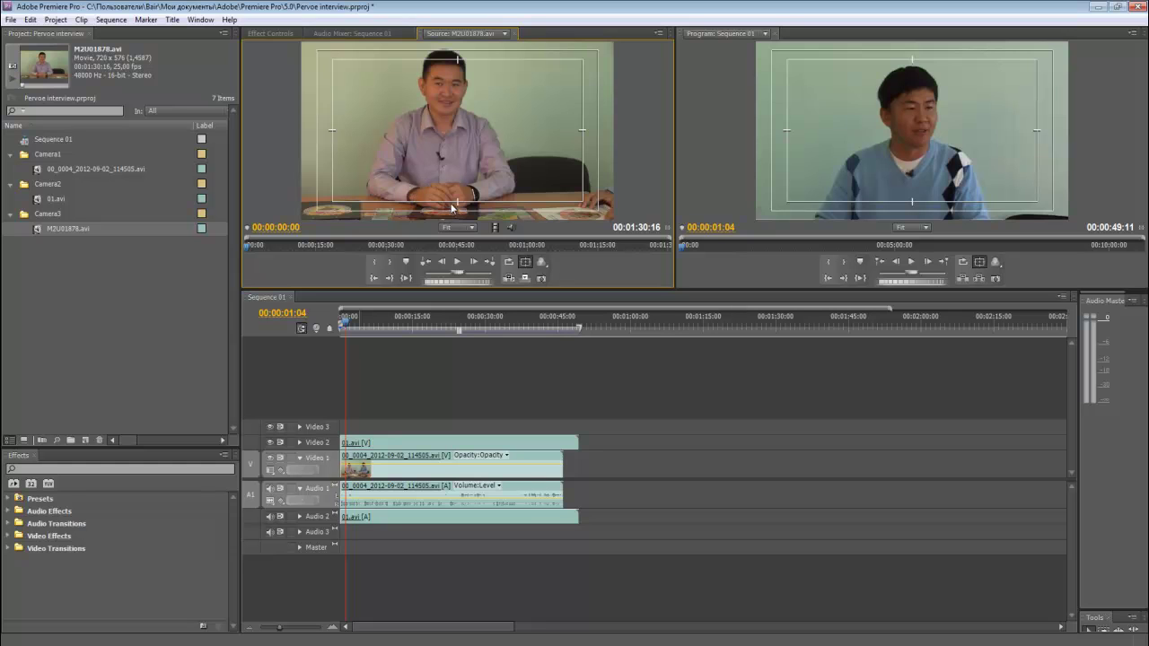
Play and scrub M2U01878.avi in the Source monitor to find the moment matching the other cameras' start
left_click(458, 262)
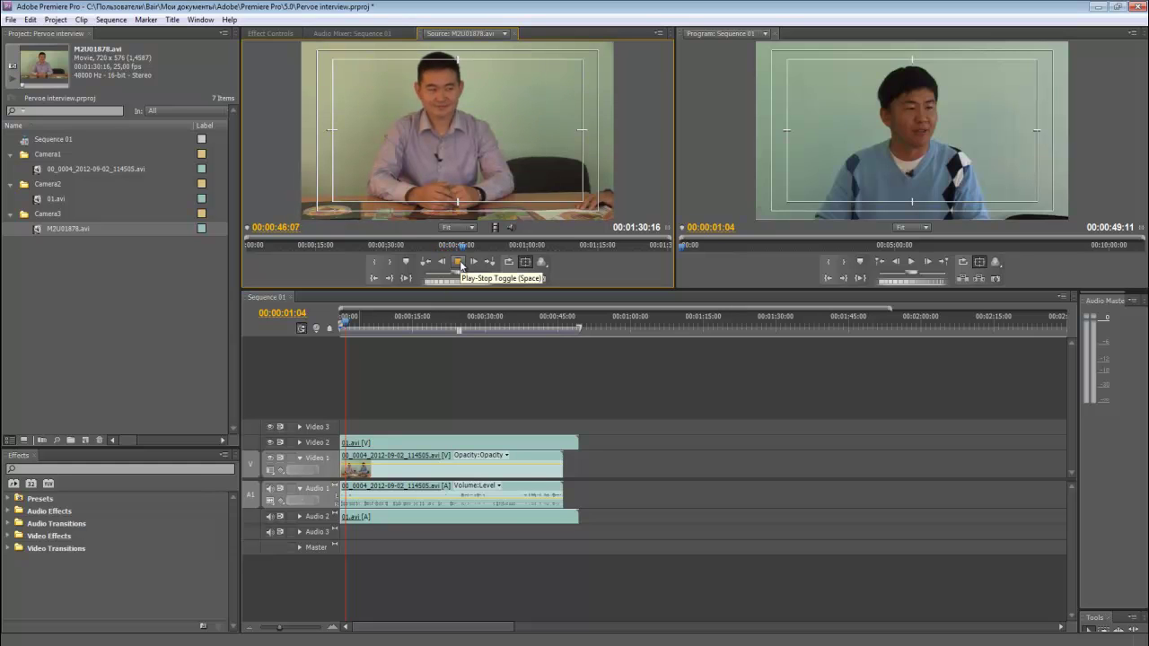
left_click(459, 262)
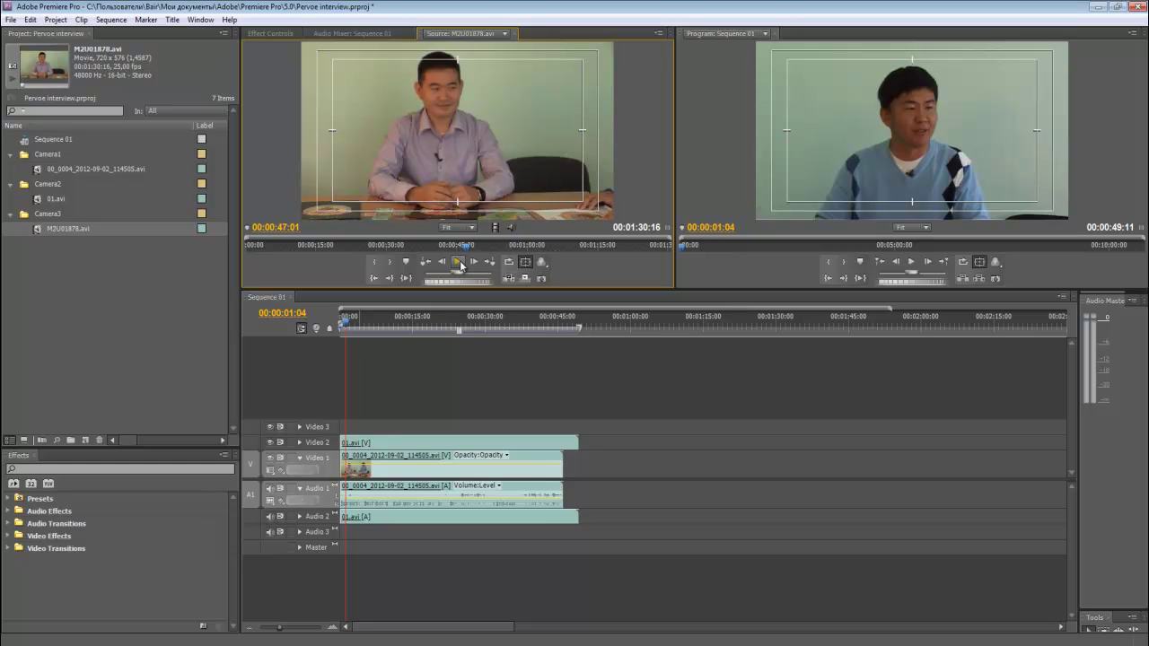
left_click(459, 262)
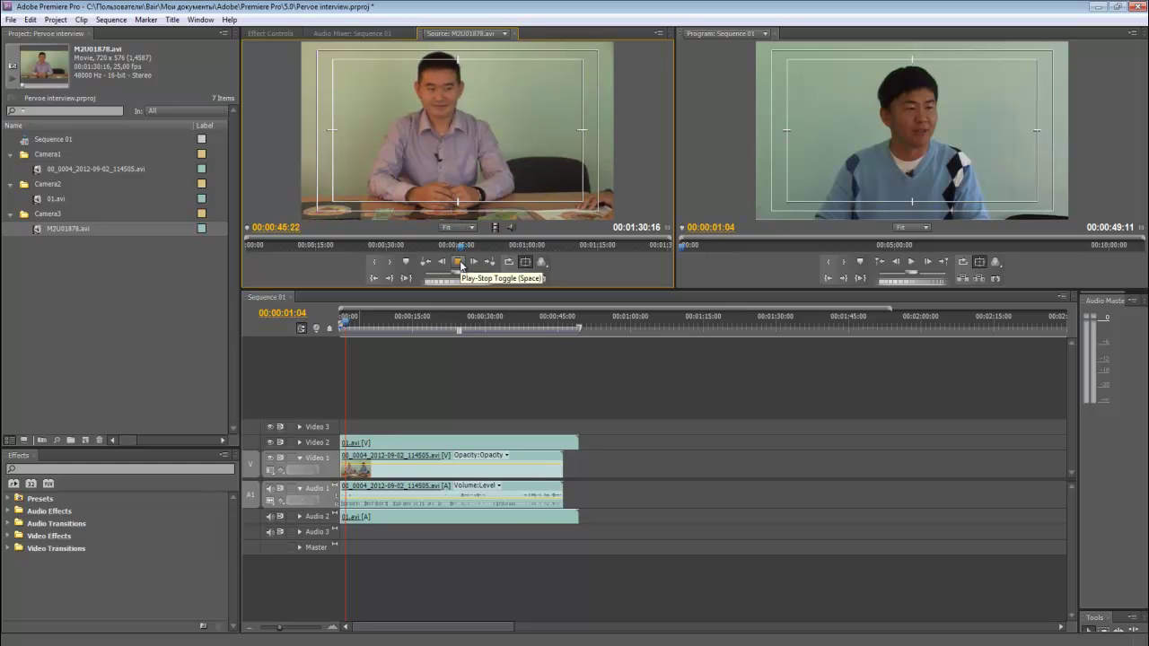
left_click(460, 262)
left_click_drag(430, 248, 425, 251)
left_click(457, 261)
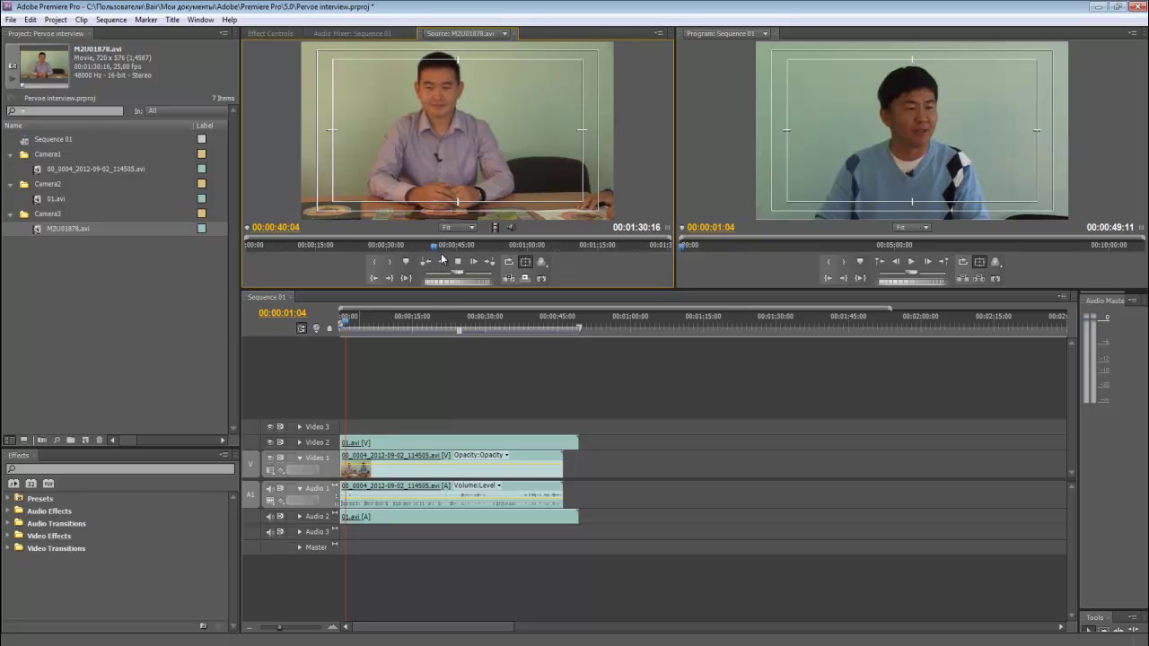
left_click(429, 247)
left_click_drag(432, 252, 426, 256)
key("space")
Step frame by frame to the matching starting frame of M2U01878.avi and mark its In point at 00:00:39:14
left_click(441, 265)
left_click(441, 265)
left_click(440, 265)
left_click(440, 265)
left_click(459, 266)
left_click(446, 265)
left_click(441, 262)
left_click(441, 262)
left_click(441, 262)
left_click(441, 262)
left_click(374, 262)
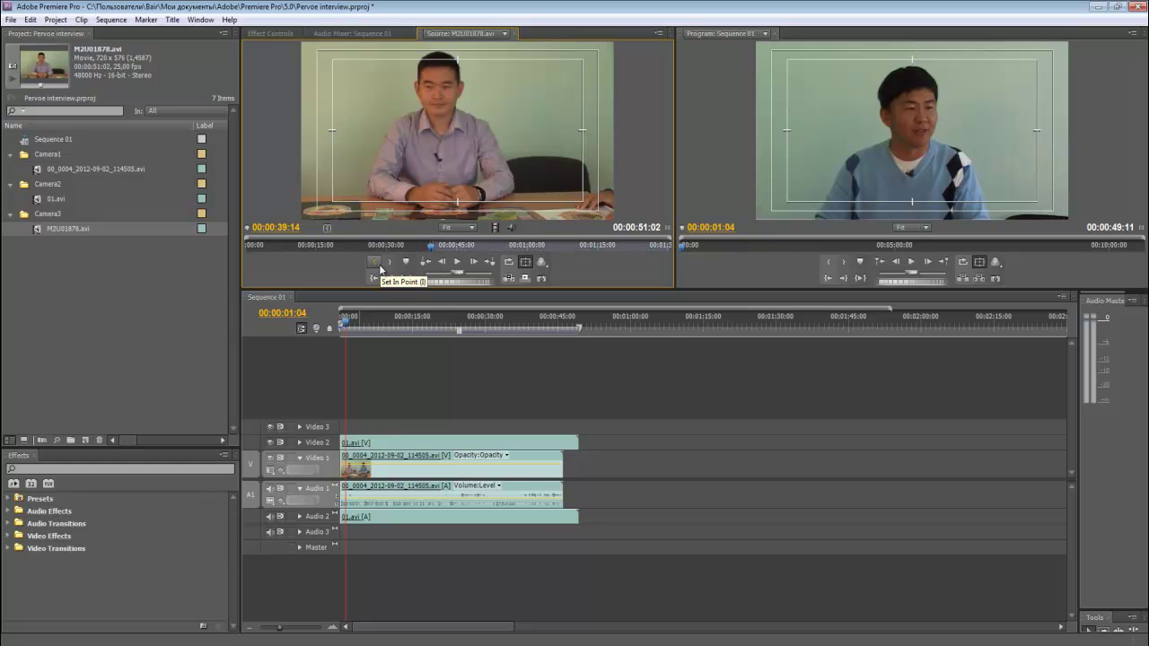
Place M2U01878.avi on Video 3 and Audio 3 at the sequence start, and play the sequence from its beginning
left_click_drag(504, 122, 342, 437)
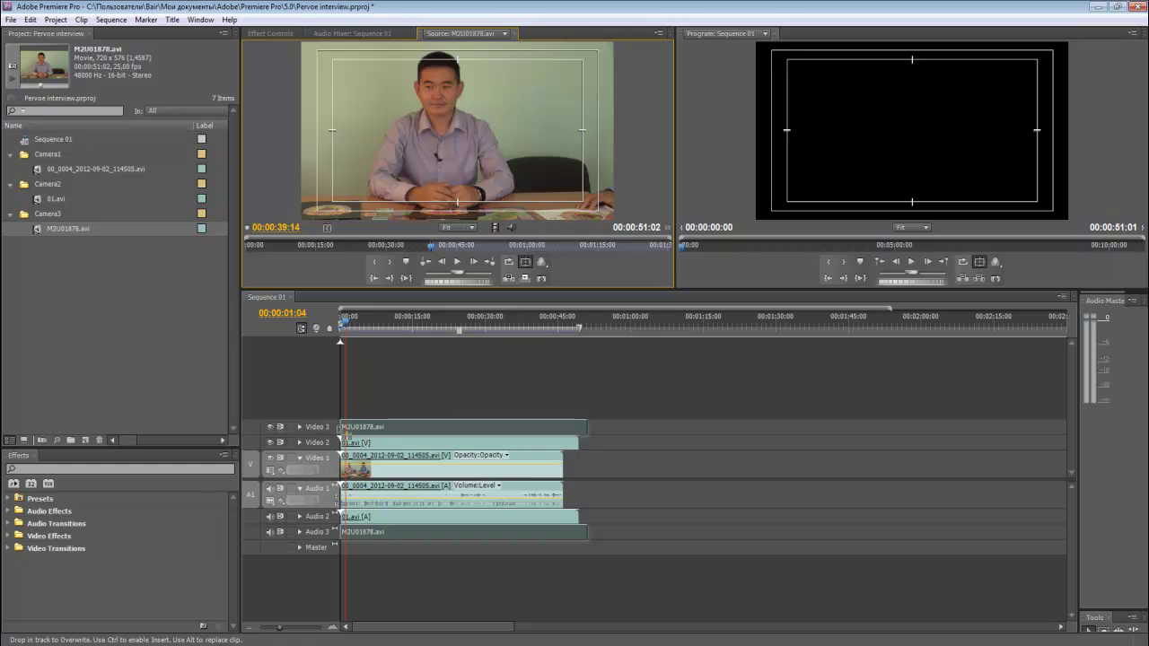
left_click_drag(342, 437, 342, 438)
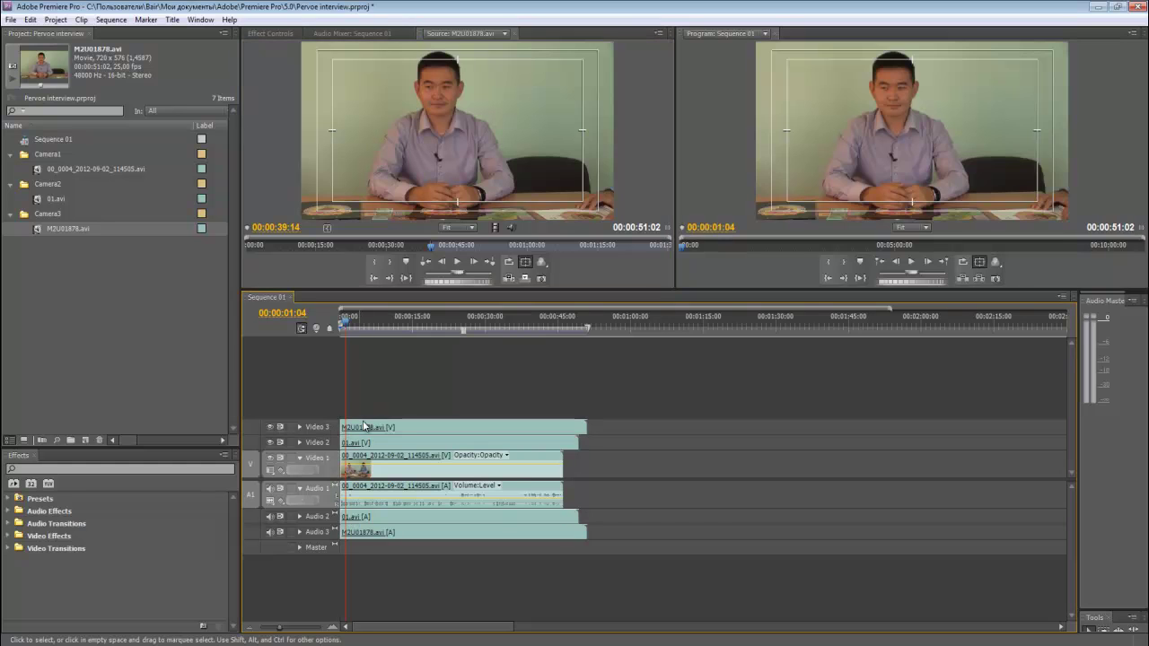
left_click(380, 326)
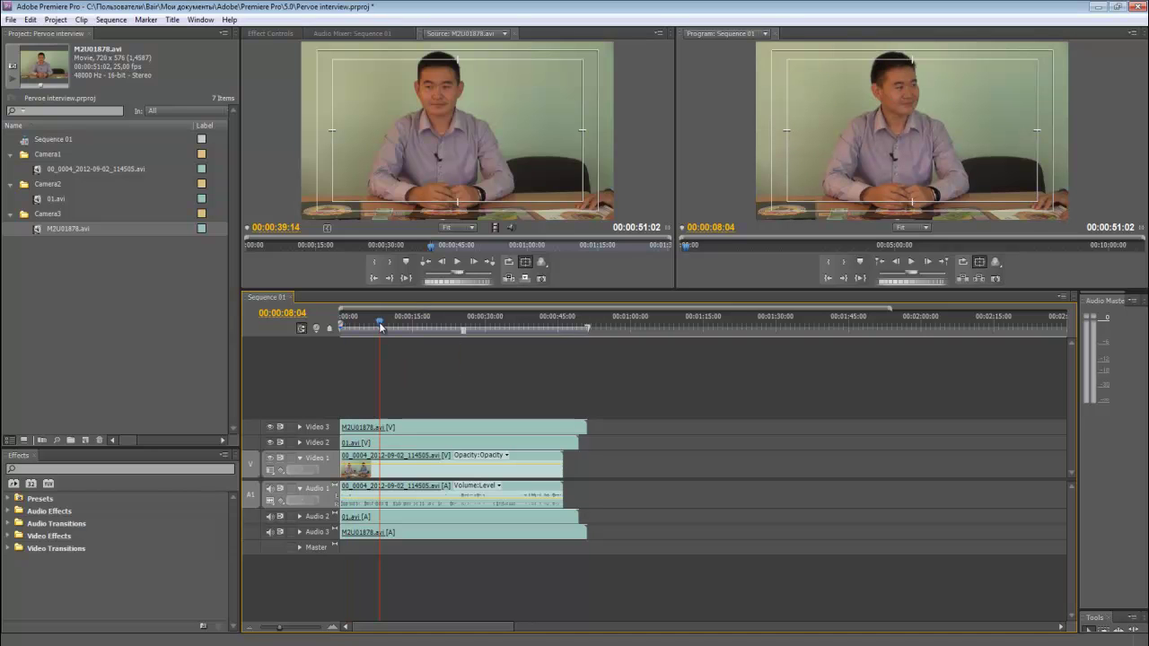
key("Home")
key("space")
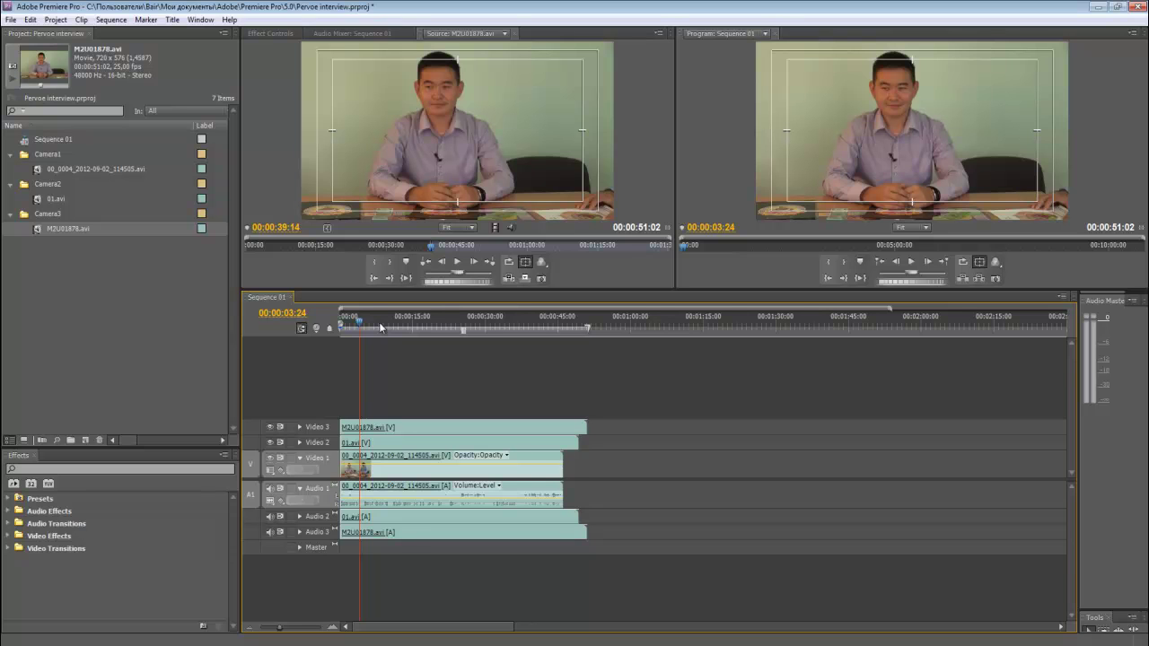
key("equal")
key("equal")
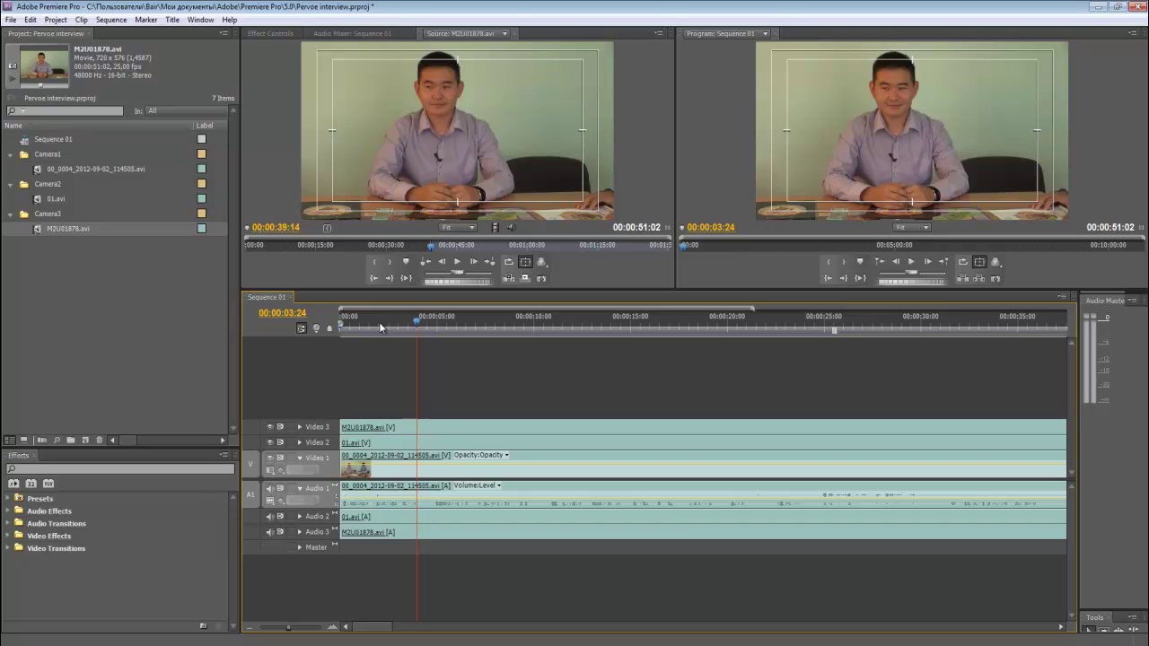
key("minus")
key("minus")
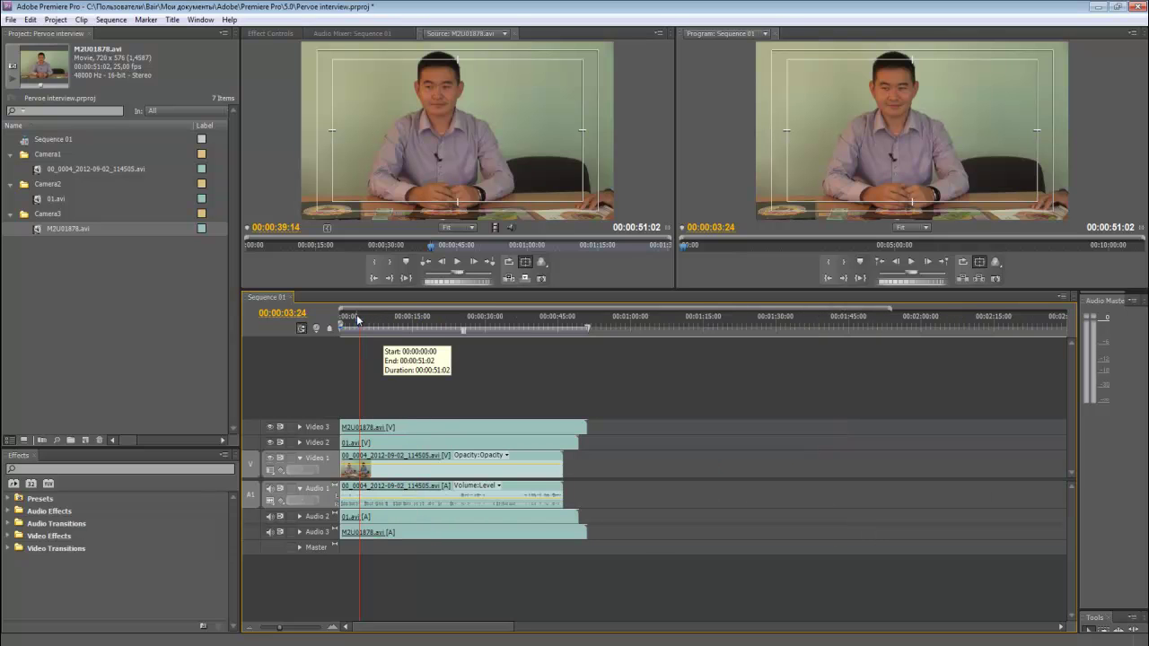
key("minus")
key("minus")
key("equal")
key("equal")
Shift the Video 2 and Video 3 clips together to start at 00:00:04:20, and move M2U01878.avi further to 00:00:08:02
left_click(437, 319)
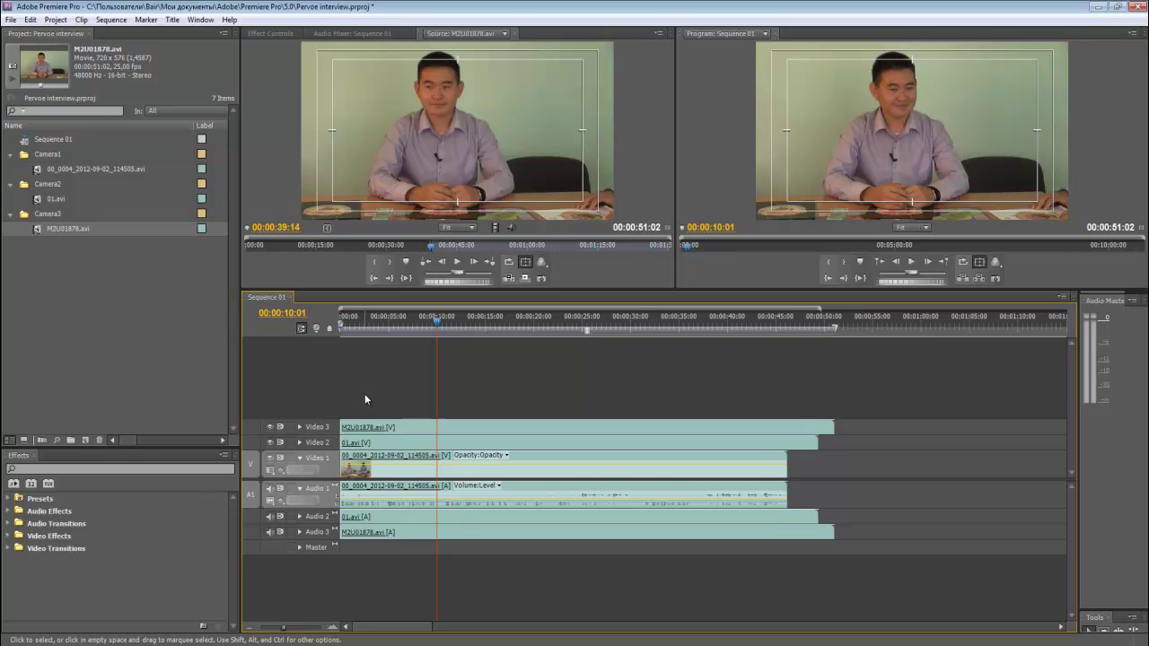
left_click_drag(364, 393, 395, 443)
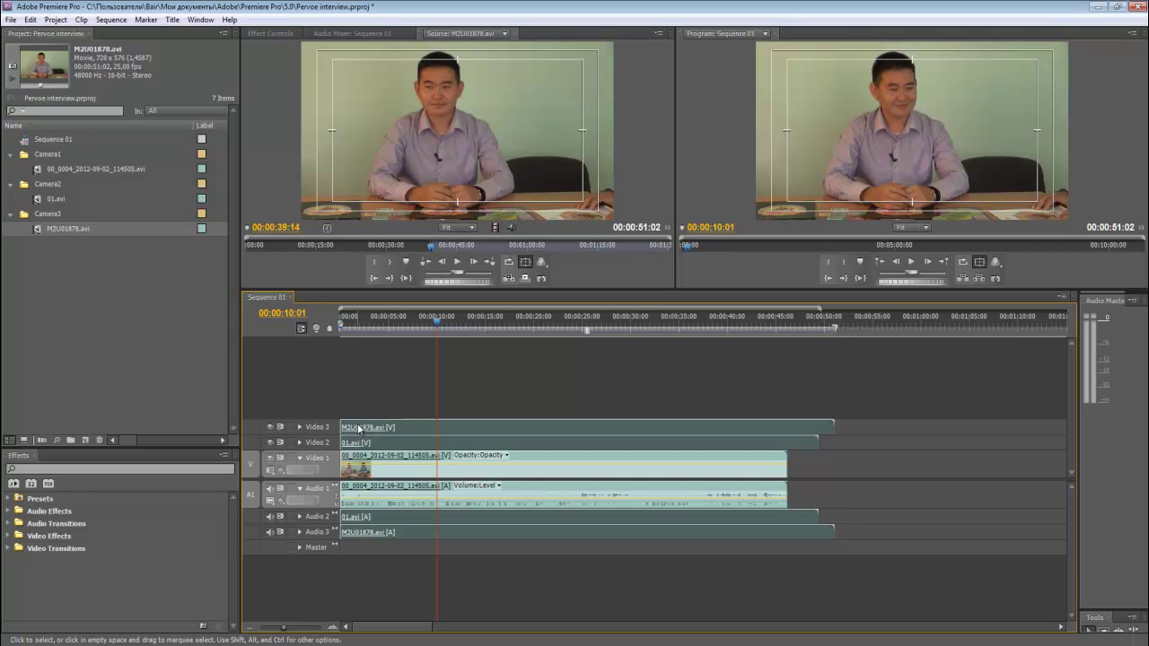
left_click_drag(359, 428, 405, 429)
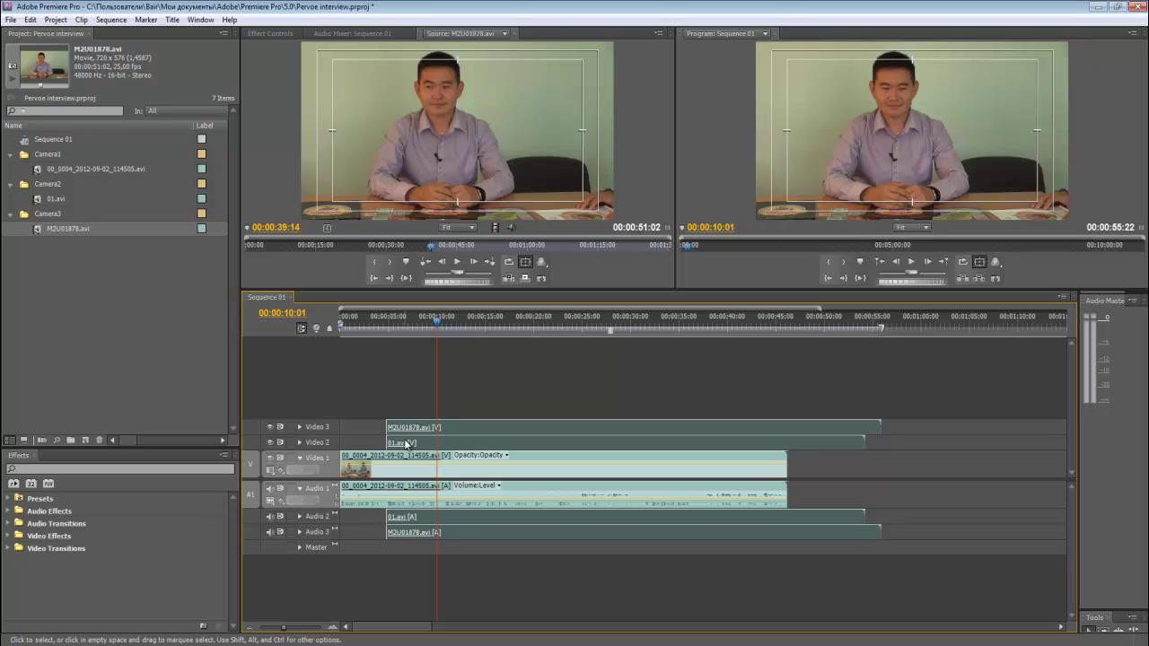
left_click(409, 400)
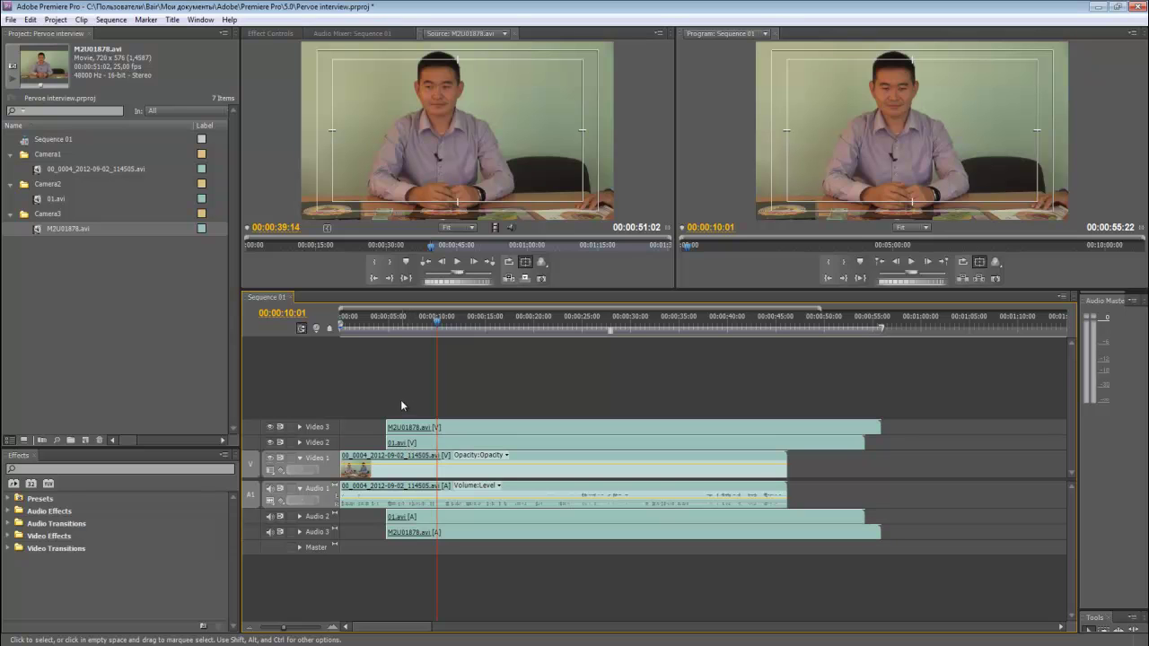
left_click_drag(398, 394, 436, 428)
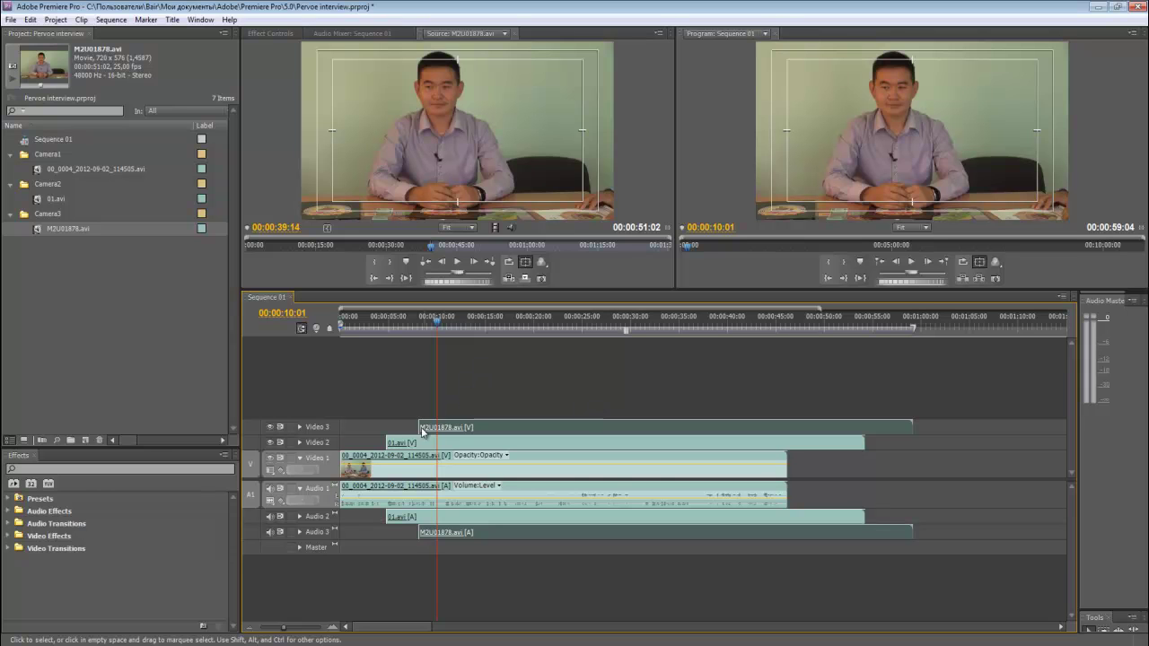
Set the playhead to 00:00:01:06 and move the Camera1 clip on Video 1 so it starts there
left_click(352, 319)
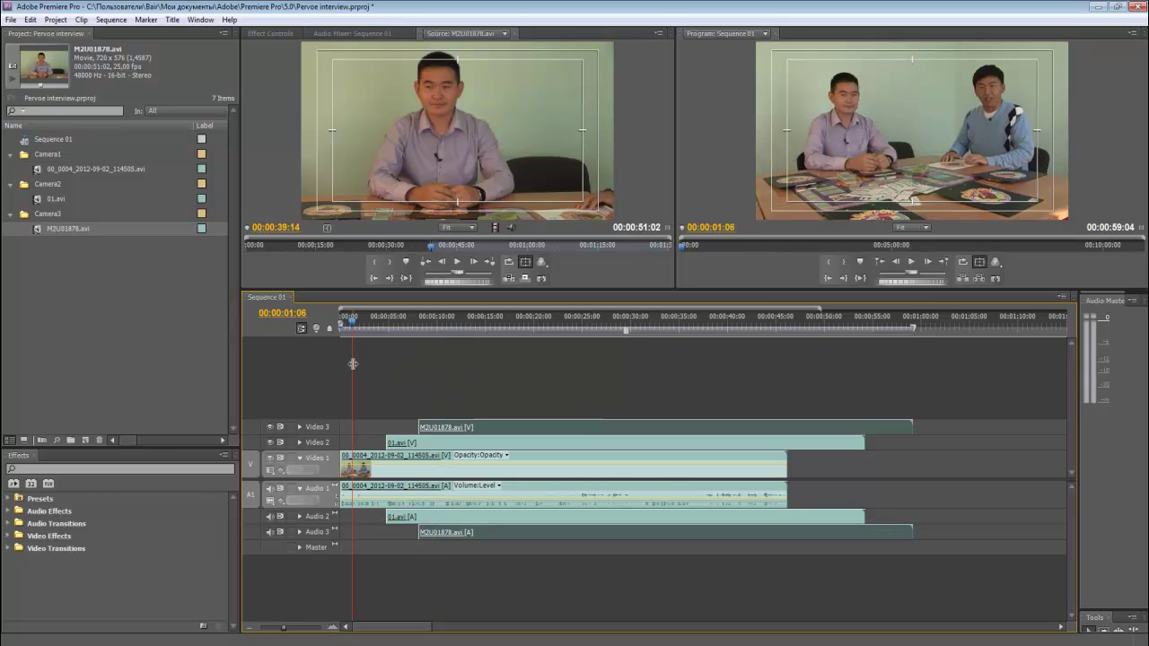
left_click(360, 459)
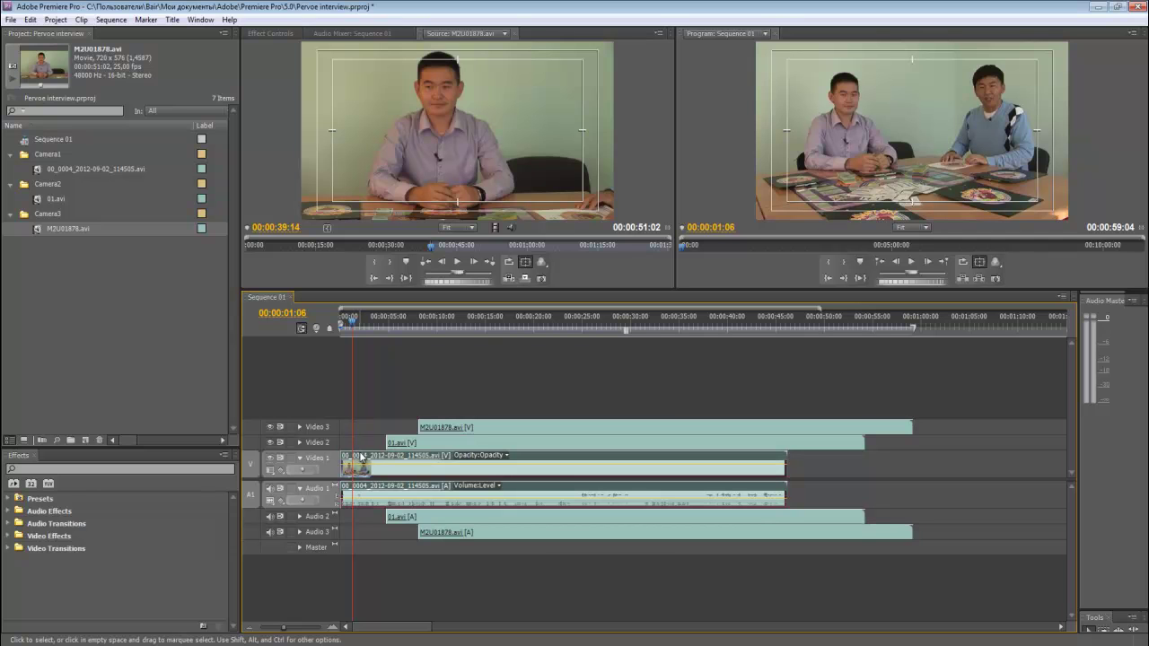
mouse_move(361, 459)
left_mouse_down()
mouse_move(348, 467)
mouse_move(360, 467)
left_mouse_up()
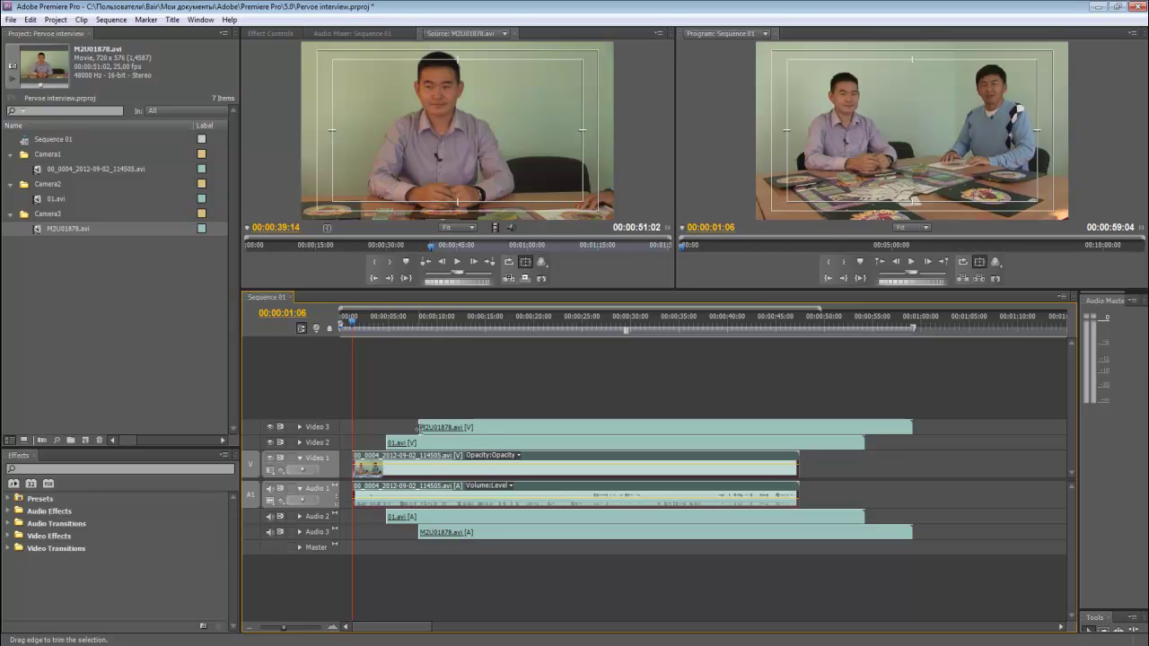
scroll(420, 429, "up", 2)
scroll(419, 429, "down", 4)
scroll(419, 429, "up", 5)
scroll(420, 429, "up", 2)
scroll(419, 429, "down", 4)
scroll(419, 429, "up", 2)
scroll(420, 429, "down", 2)
scroll(419, 429, "up", 2)
scroll(419, 429, "up", 2)
scroll(419, 429, "down", 2)
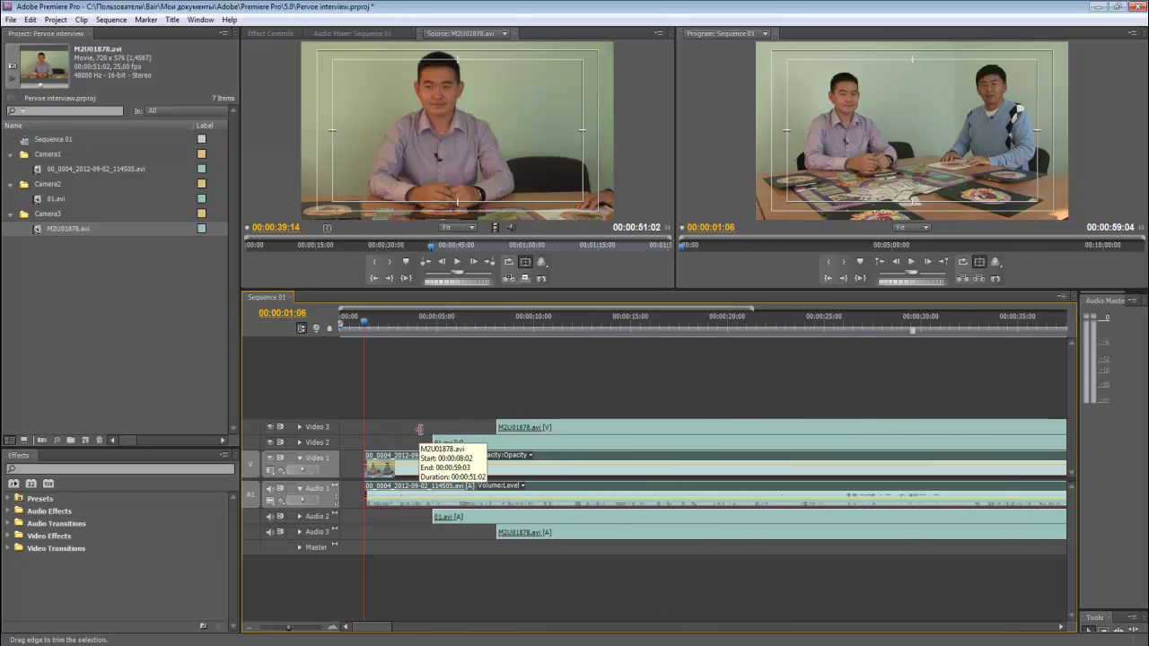
Move 01.avi on Video 2 so its start aligns with the Camera1 clip's start at the 00:00:01:06 playhead
scroll(419, 429, "up", 2)
scroll(419, 429, "down", 1)
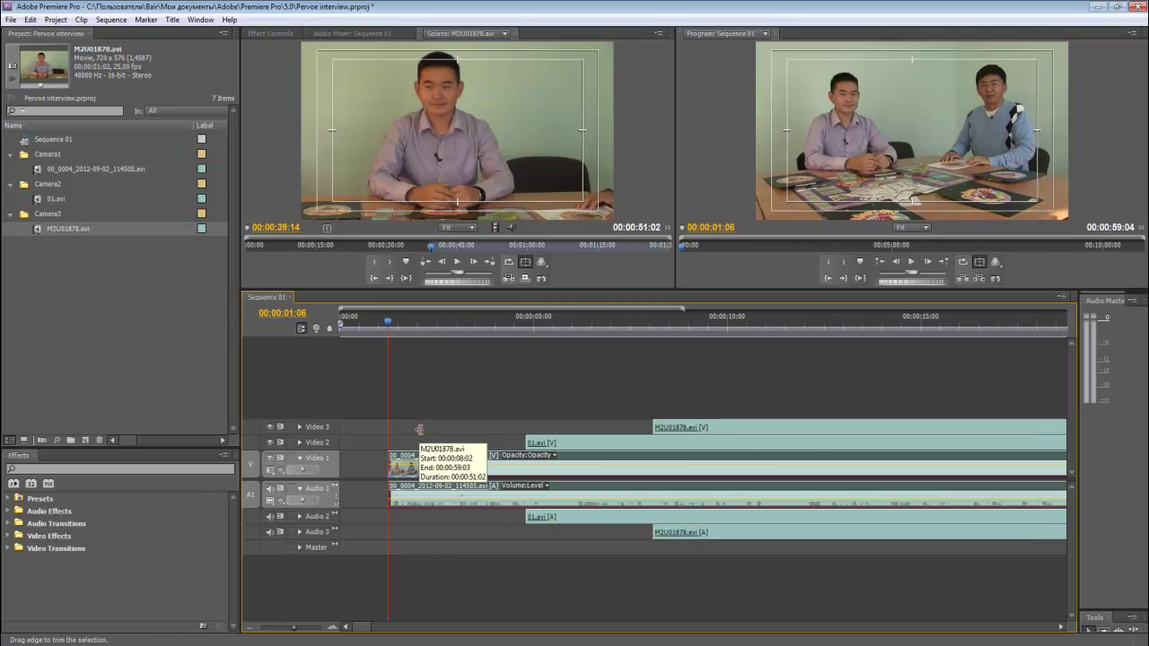
left_click(541, 445)
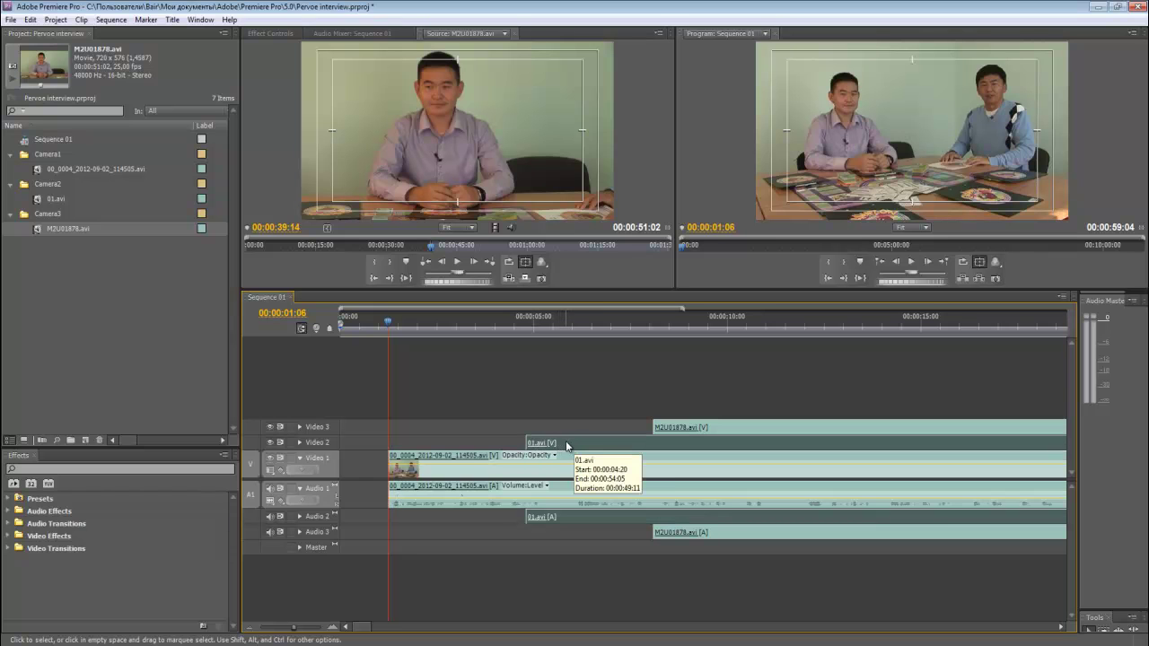
left_click_drag(574, 446, 446, 448)
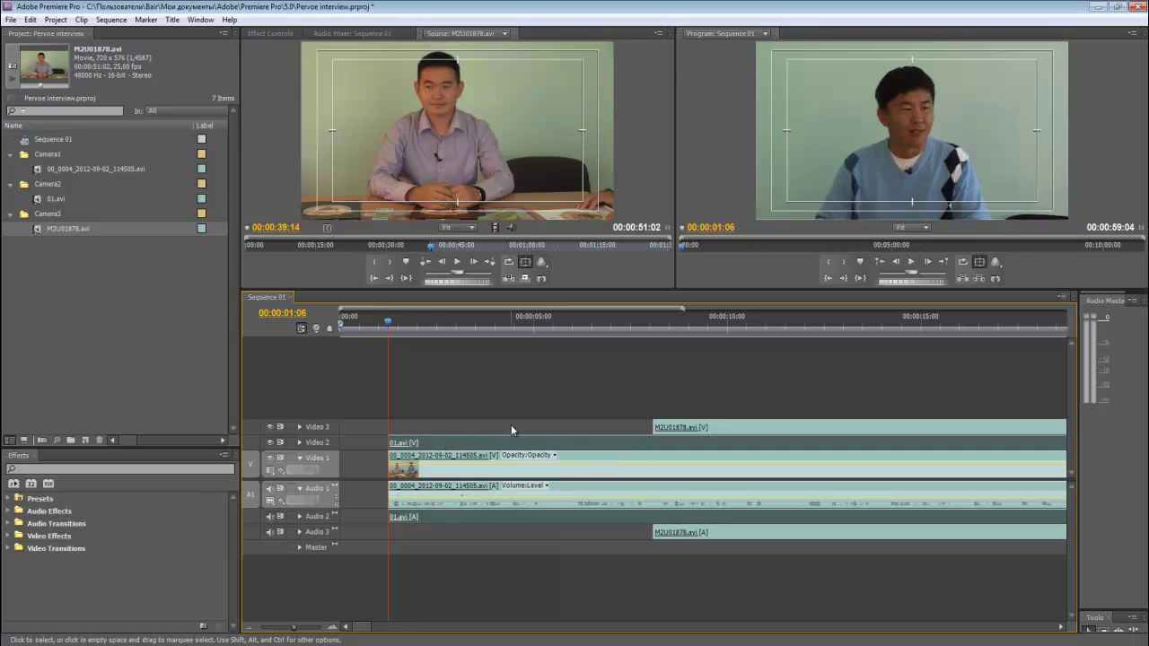
left_click_drag(420, 444, 437, 445)
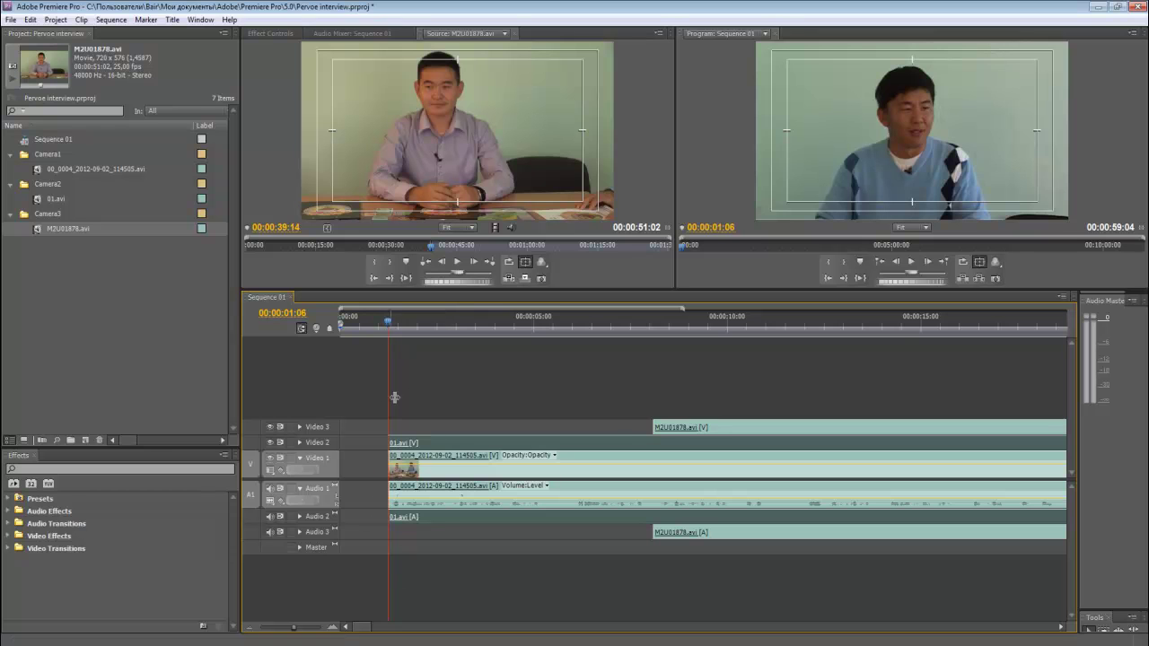
Play the sequence from just before the aligned starts of 01.avi and the Camera1 clip to check their synchronization
key("equal")
key("equal")
key("equal")
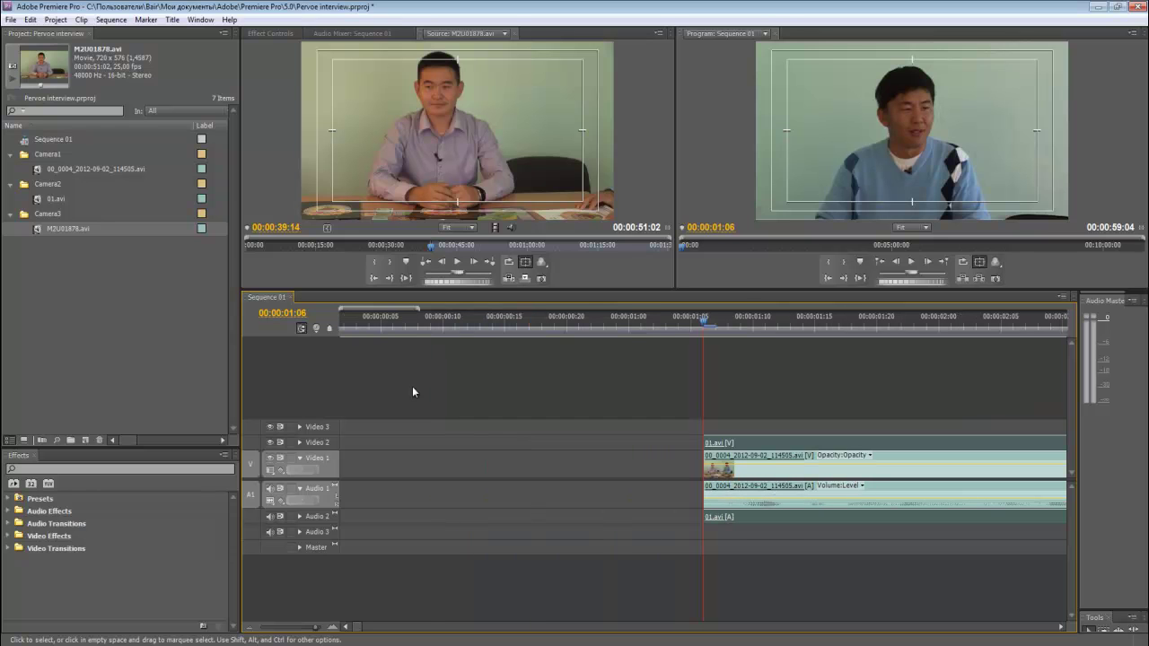
key("minus")
key("space")
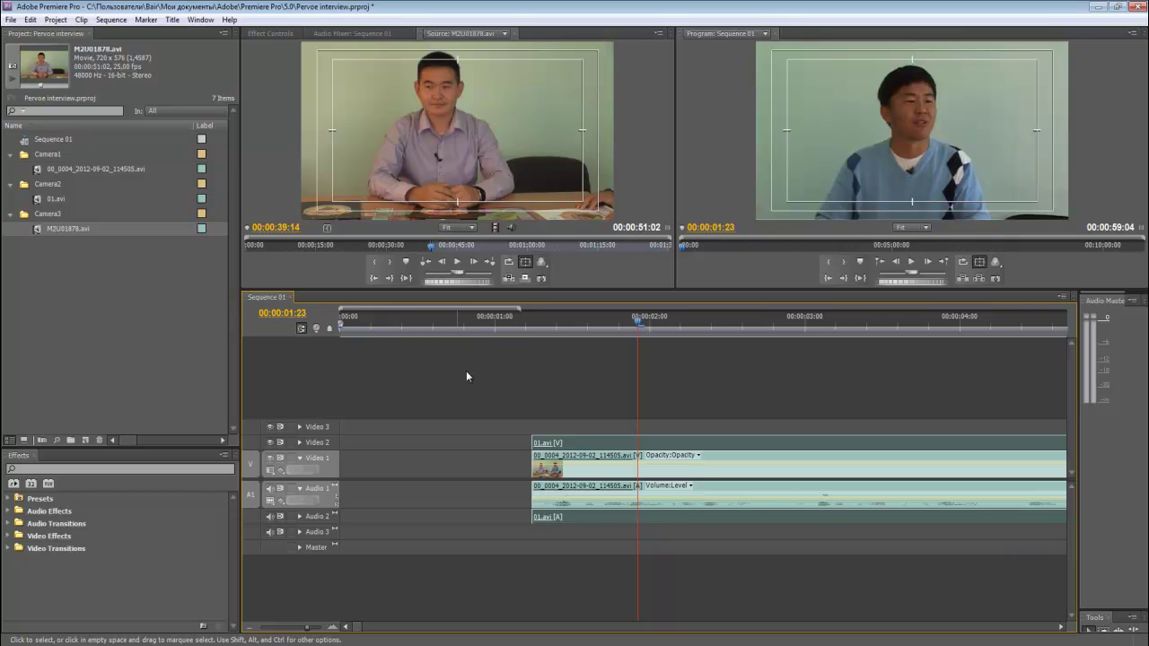
left_click(512, 325)
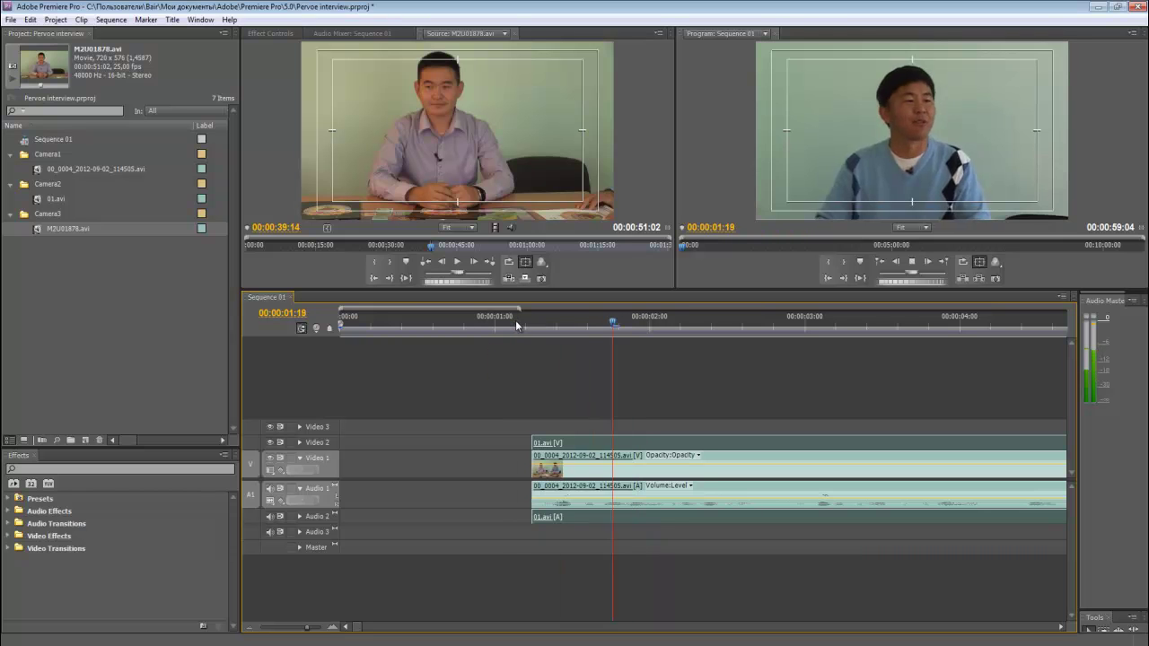
left_click(517, 325)
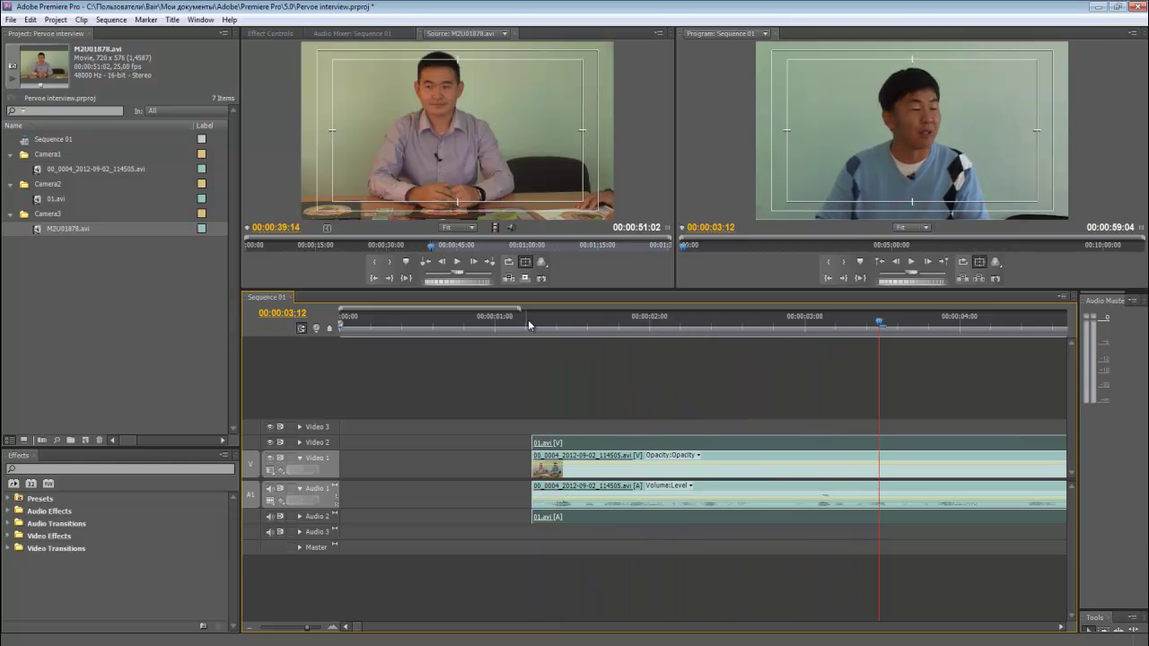
Replay the sequence from just before the aligned clip starts, briefly muting Audio 2, to compare the sound of 01.avi and the Camera1 clip
left_click(527, 324)
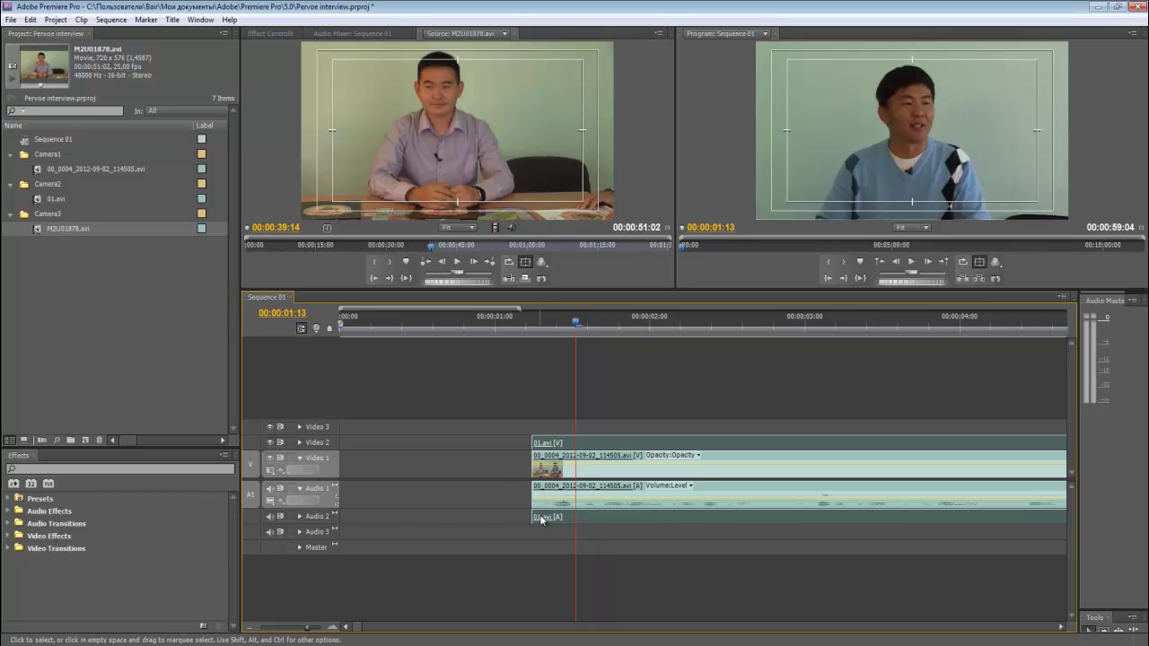
left_click(270, 521)
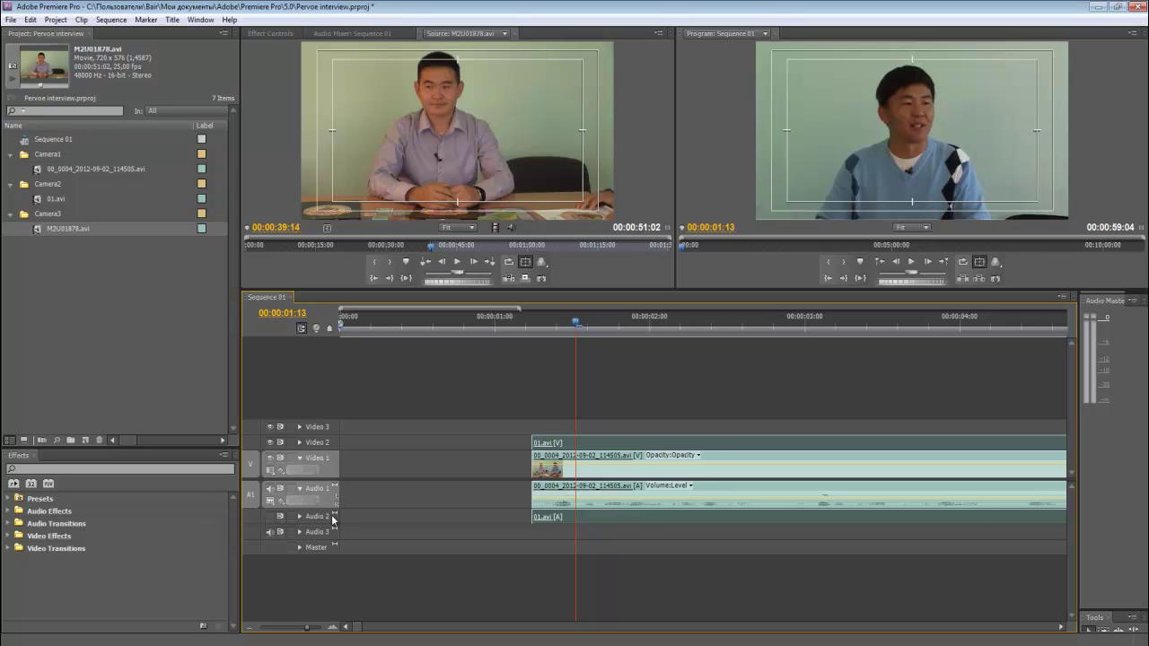
left_click(528, 322)
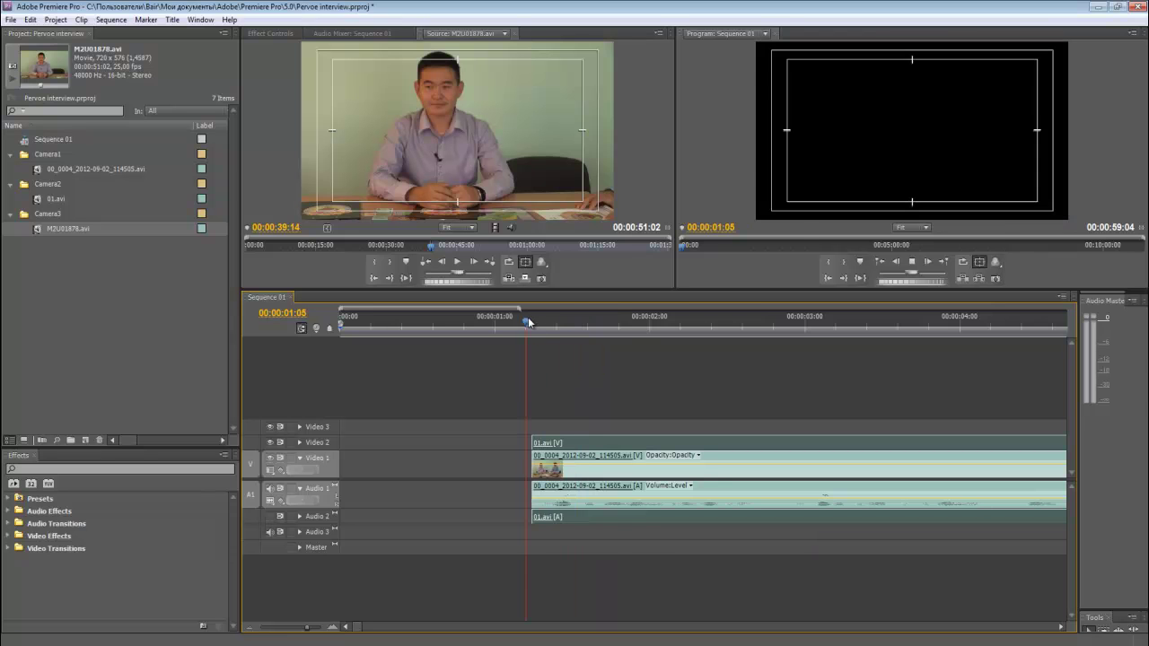
key("space")
left_click(528, 322)
key("space")
left_click(528, 322)
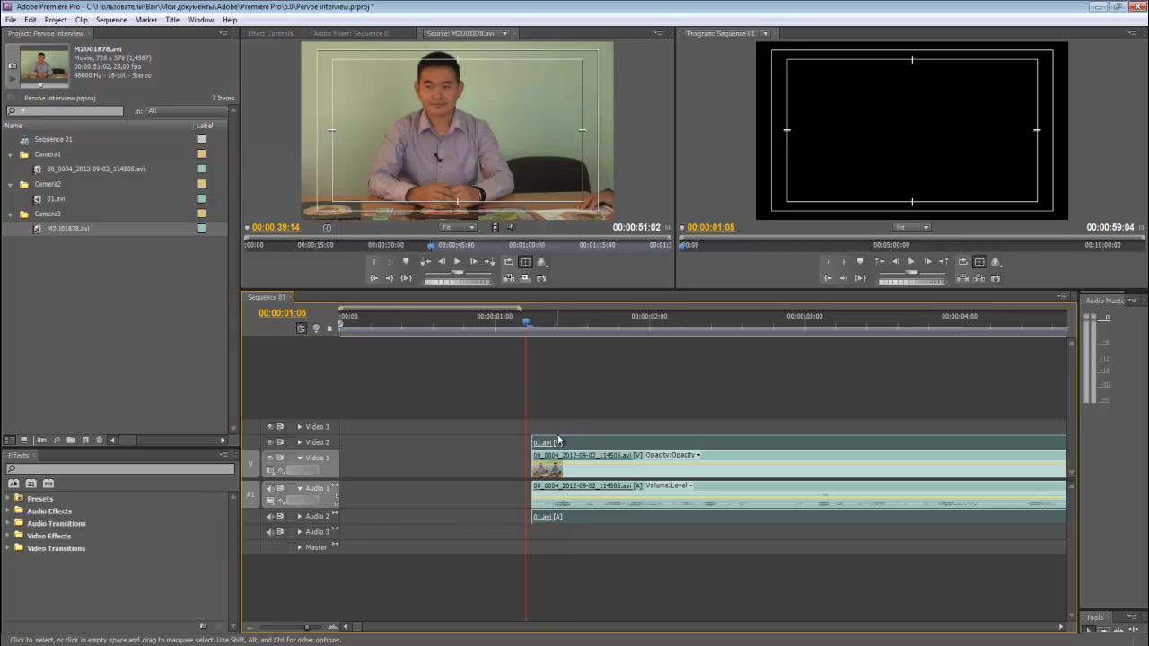
key("space")
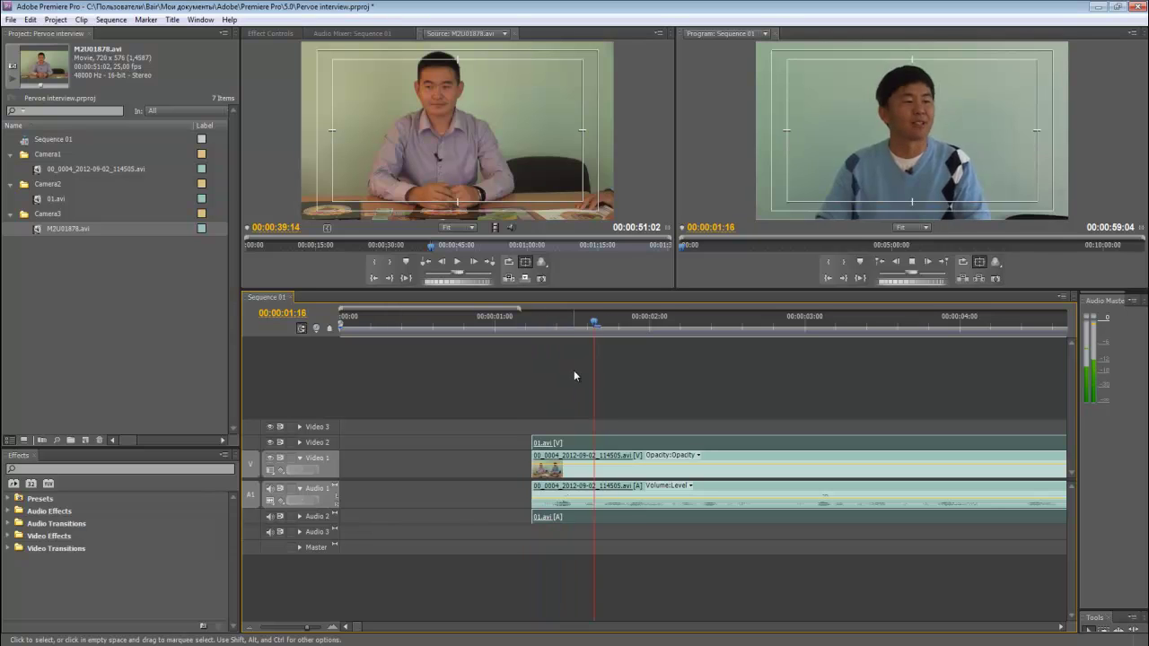
key("space")
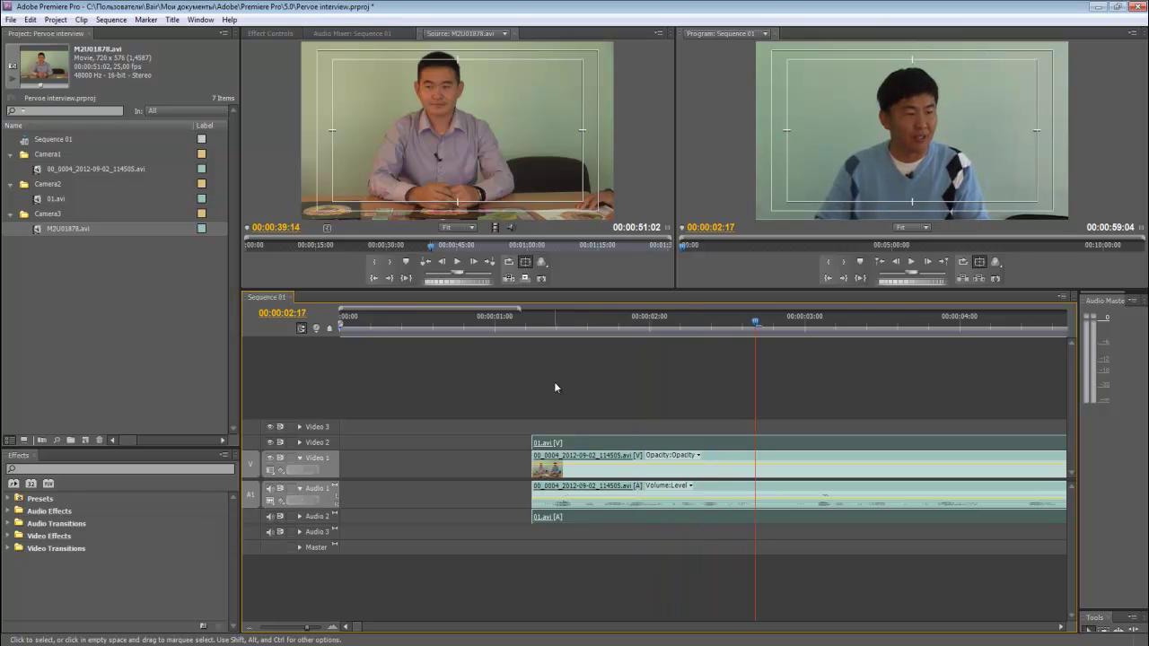
Move 01.avi on Video 2 one frame earlier to start at 00:00:01:05 and play the sequence to check the sync
left_click_drag(560, 444, 557, 447)
left_click(518, 317)
key("space")
left_click(518, 317)
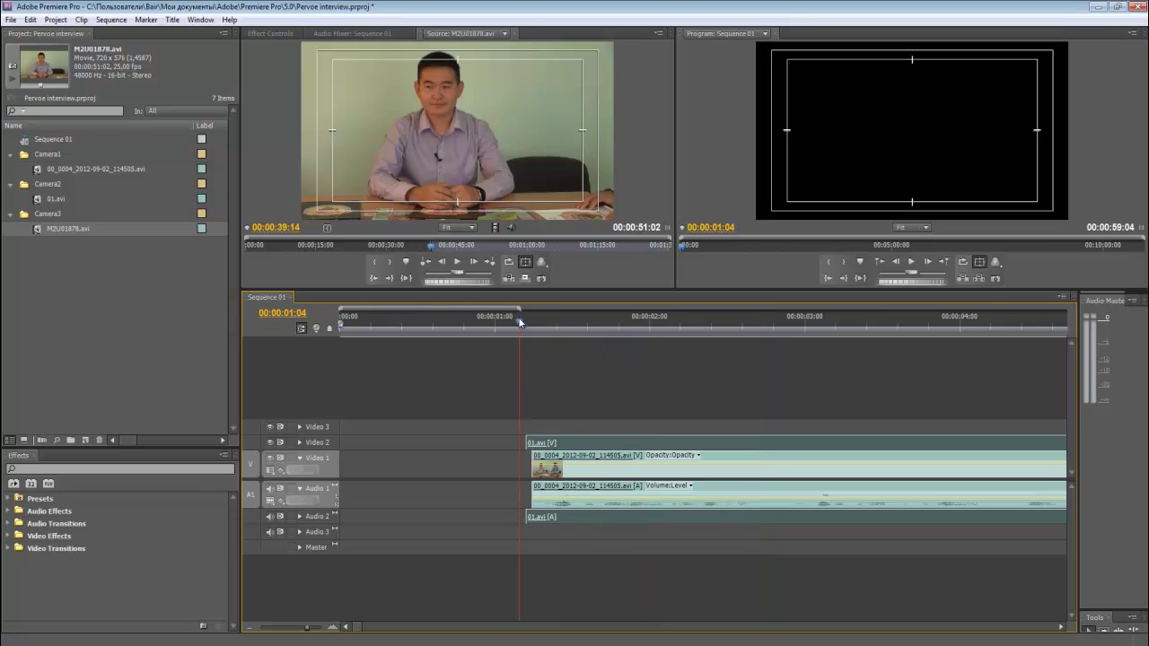
key("space")
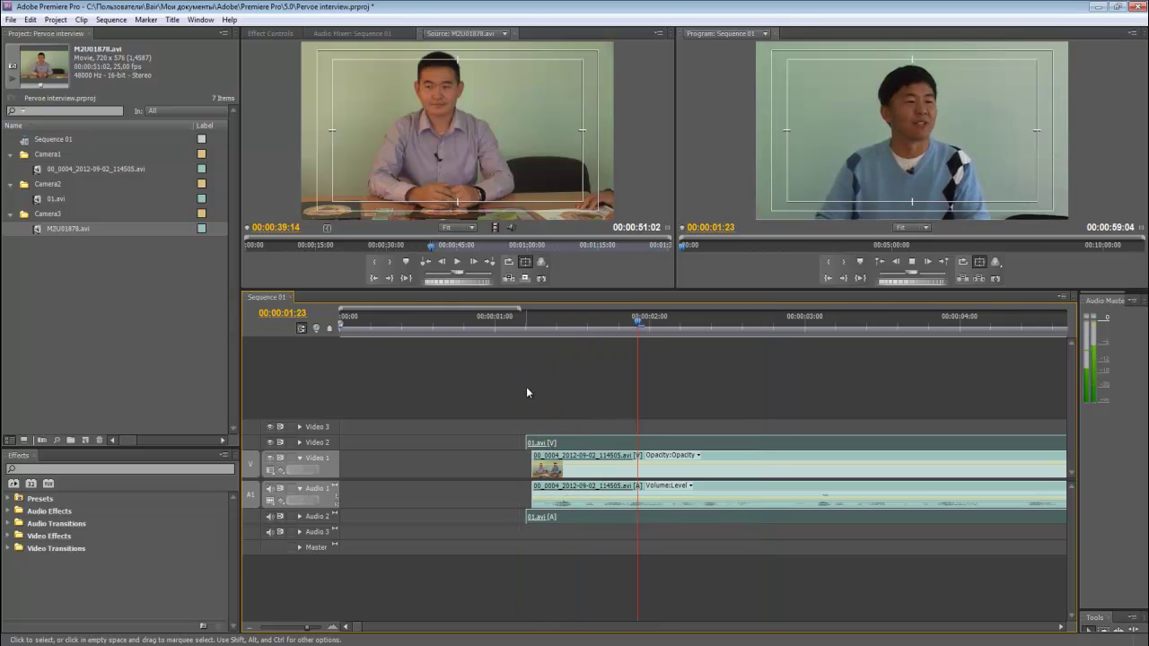
key("space")
Shift 01.avi on Video 2 earlier to start at about 00:00:01:03 and play the sequence to check the sync
left_click_drag(549, 443, 538, 447)
left_click(505, 317)
key("space")
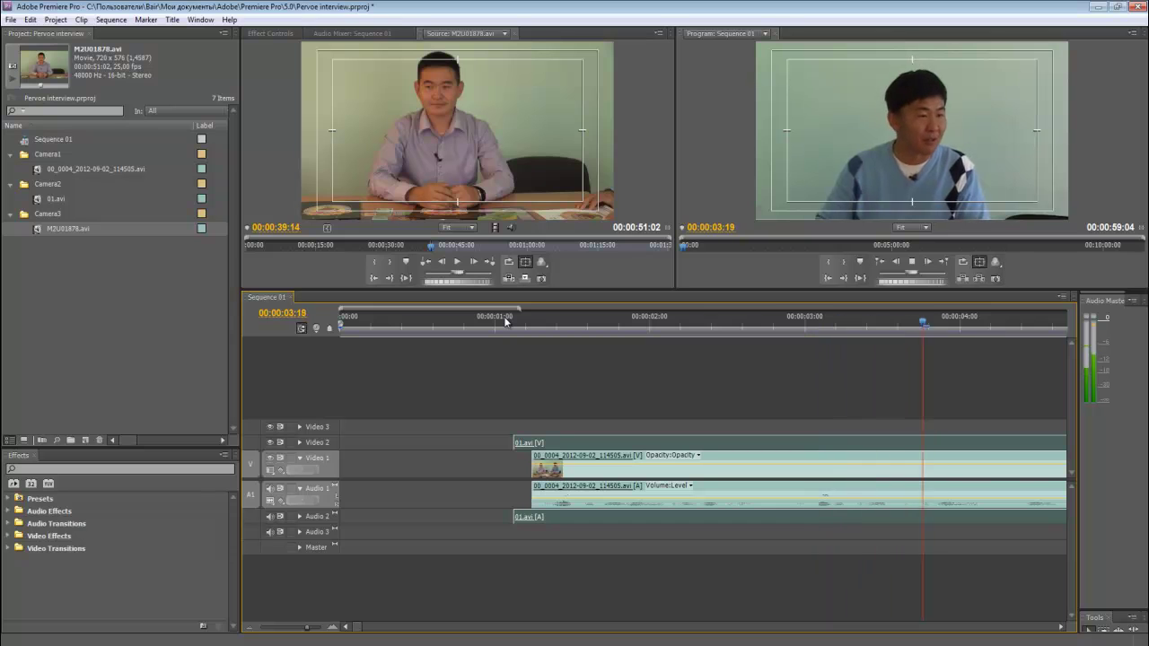
key("space")
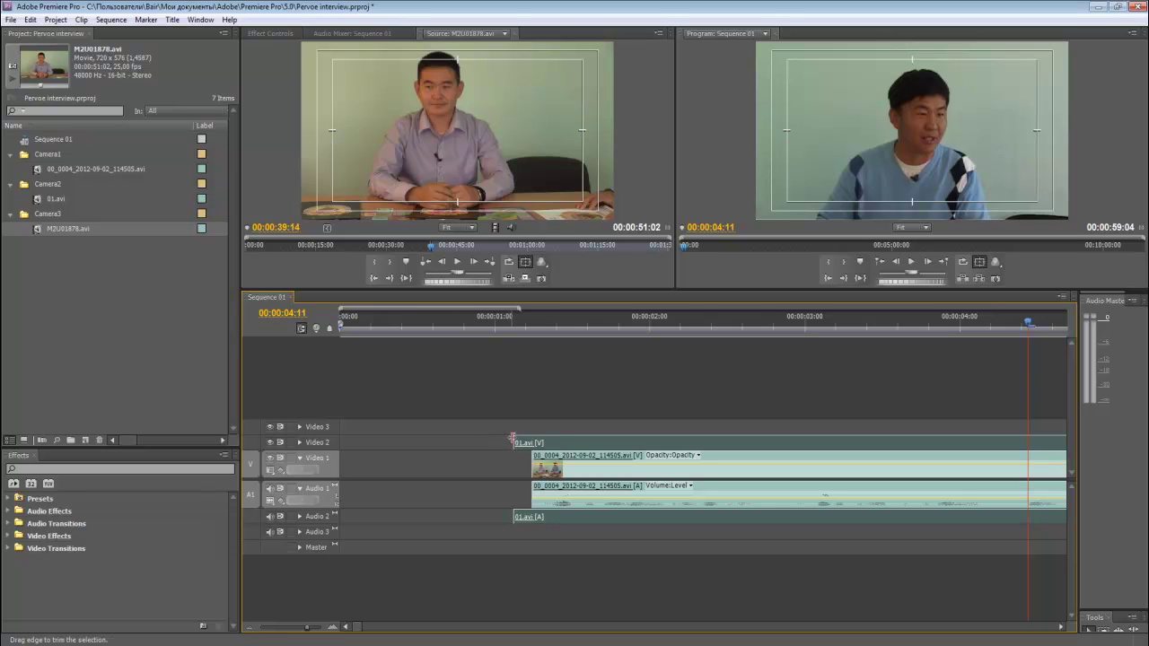
Trim the start of 01.avi on Video 2 to align with the Camera1 clip's start, and play the result
left_click(552, 327)
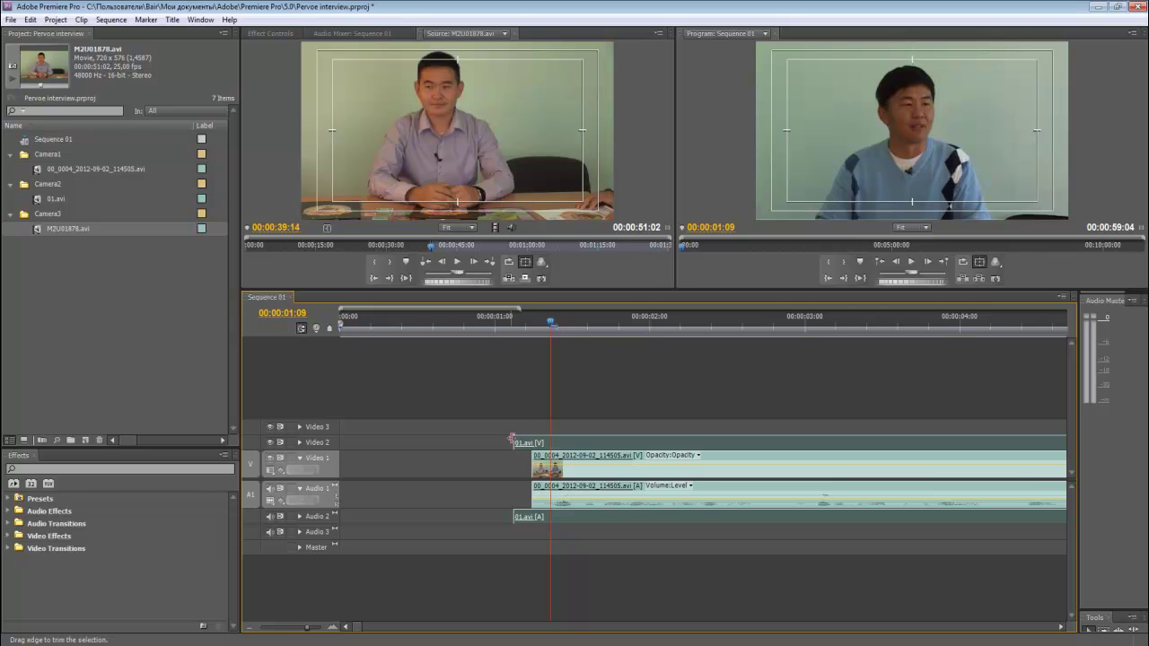
left_click_drag(512, 439, 532, 443)
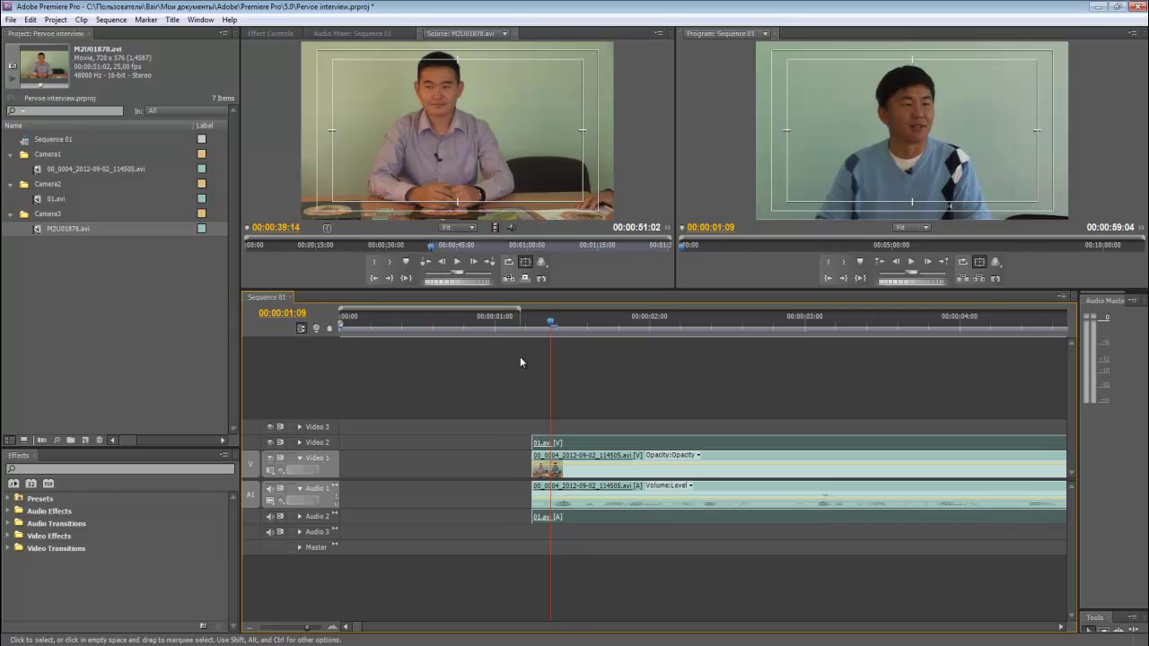
left_click(526, 325)
key("space")
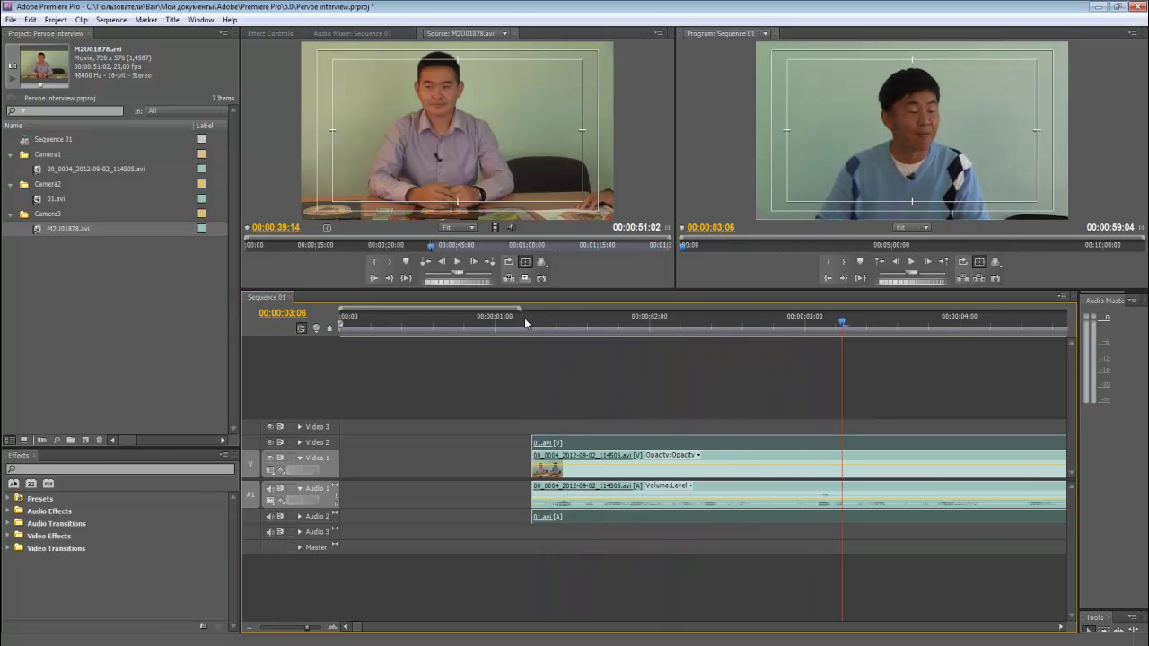
Scrub the playhead back to 00:00:02:02, near the aligned beginnings of 01.avi and the Camera1 clip
key("minus")
key("minus")
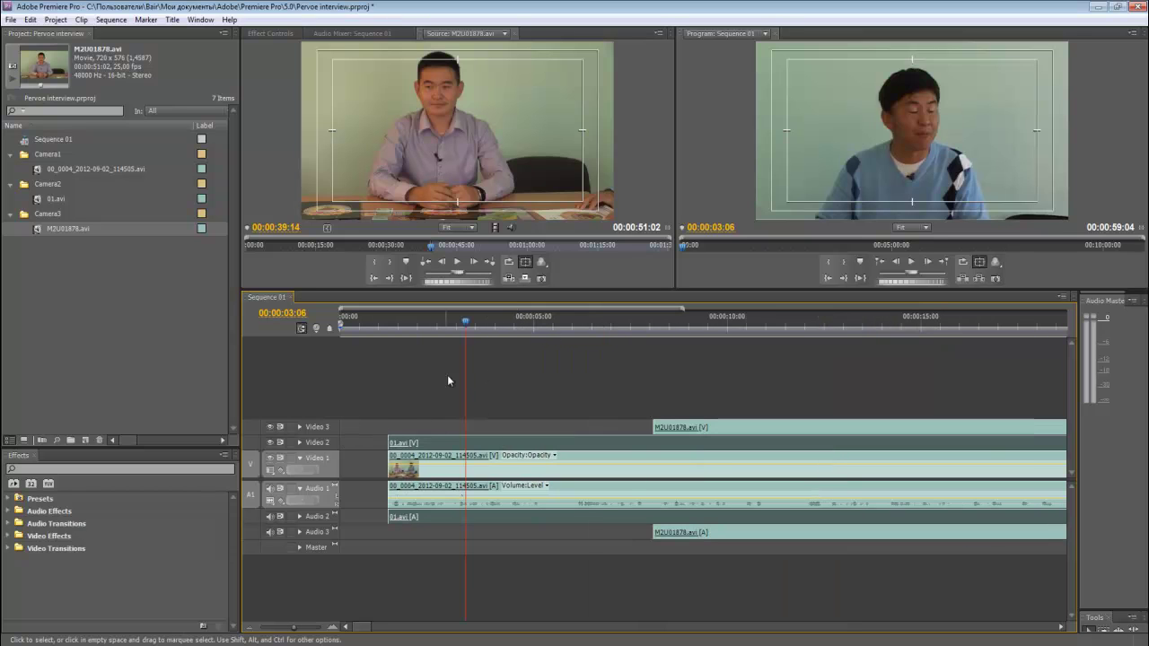
left_click(458, 325)
left_click_drag(459, 325, 423, 325)
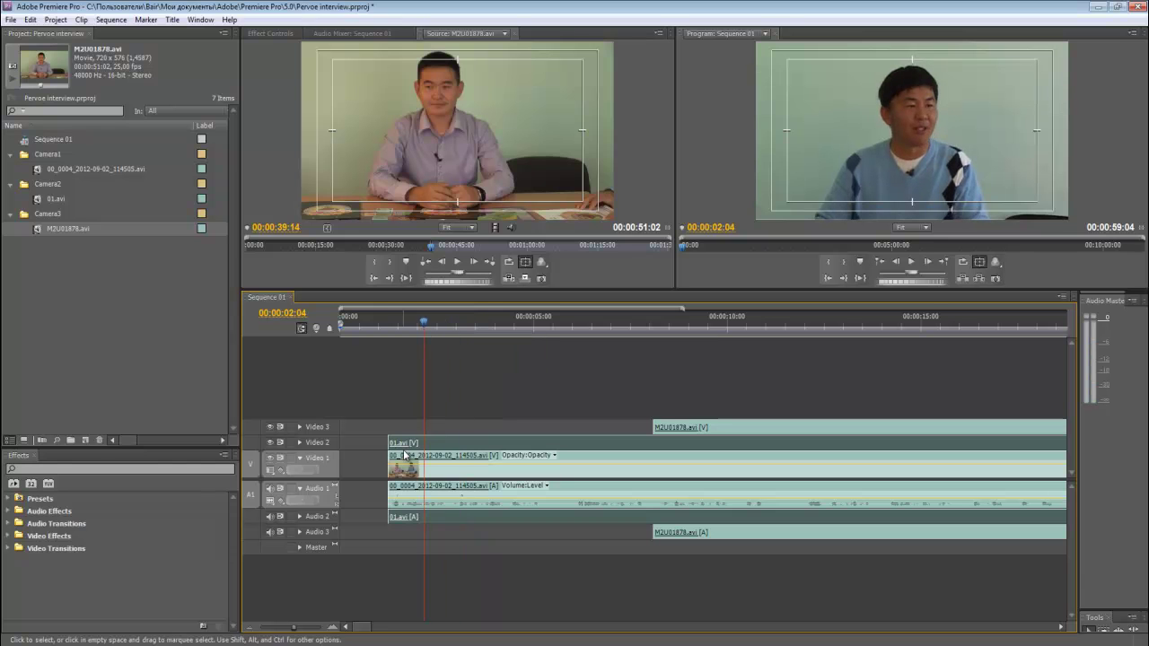
left_click(400, 463)
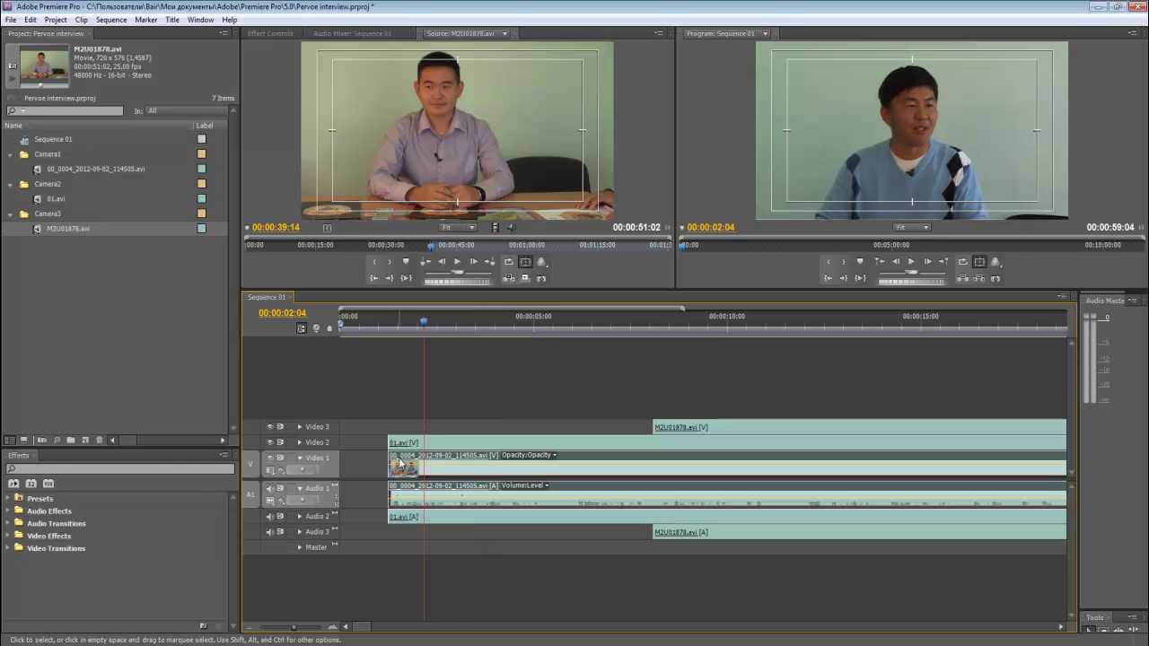
left_click(400, 442)
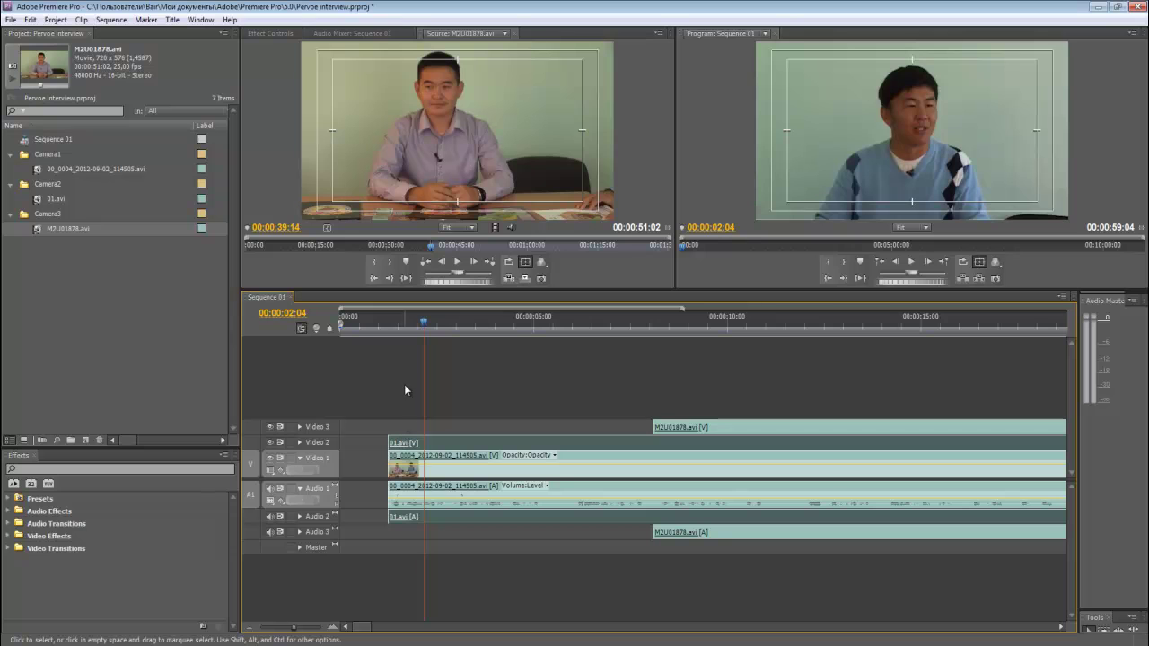
key("Left")
key("Left")
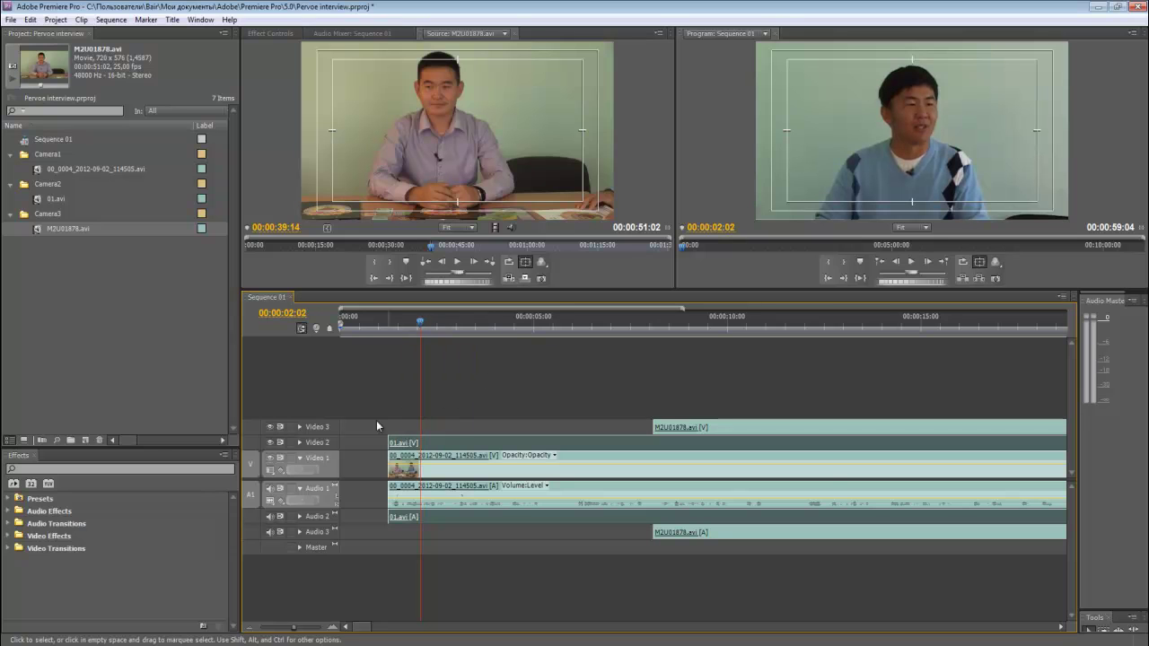
Hide Video 2 and mute Audio 1 to check the Camera1 picture against 01.avi's sound in playback, and re-enable both tracks
left_click(271, 443)
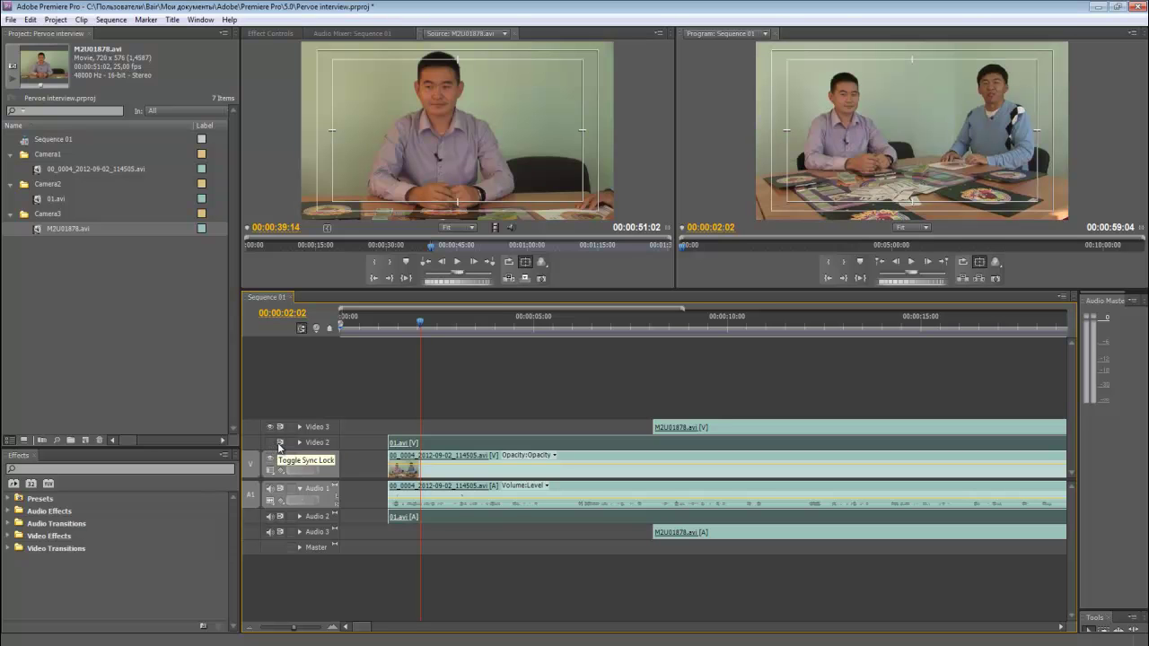
left_click(270, 491)
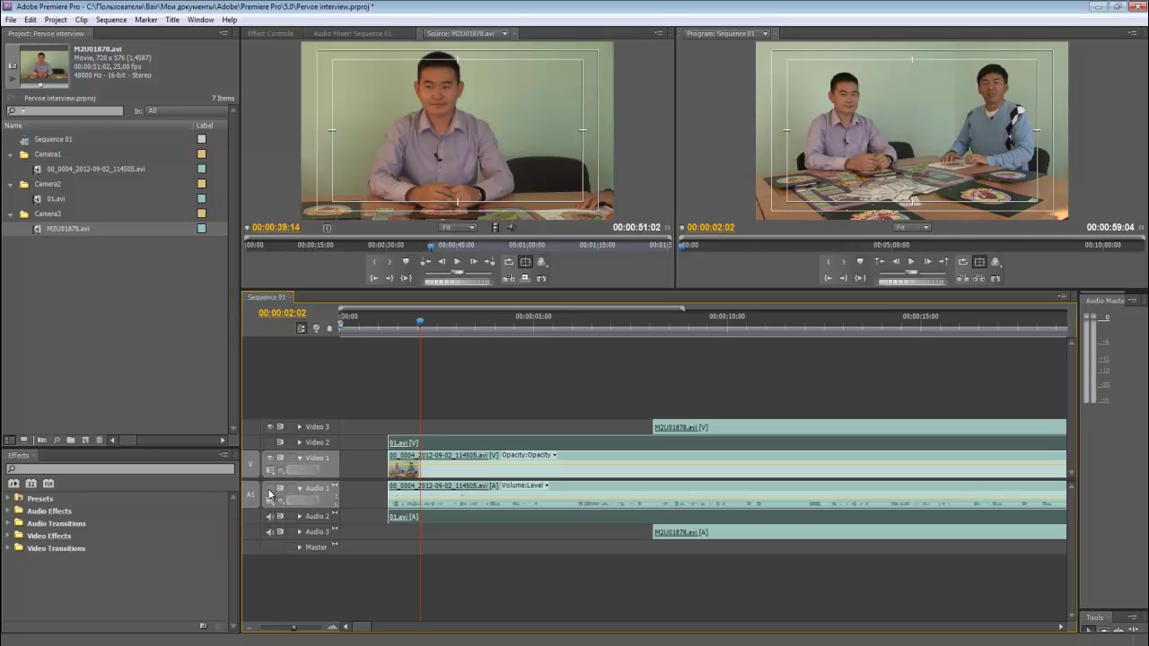
left_click(390, 323)
key("space")
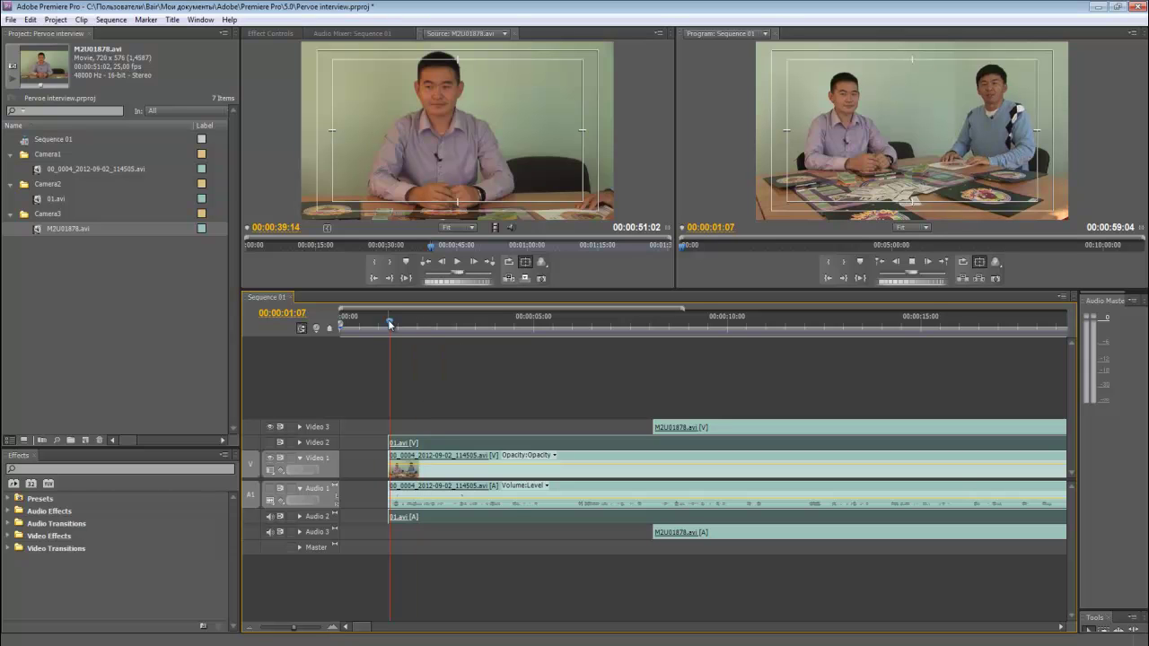
key("space")
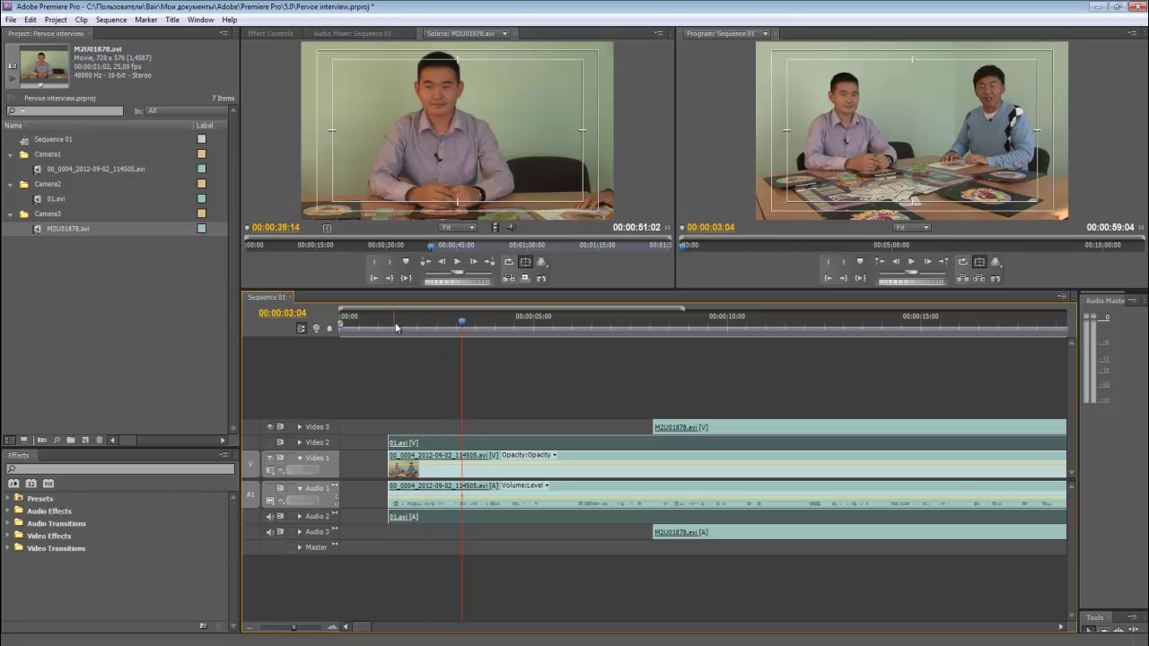
left_click(269, 488)
left_click(270, 443)
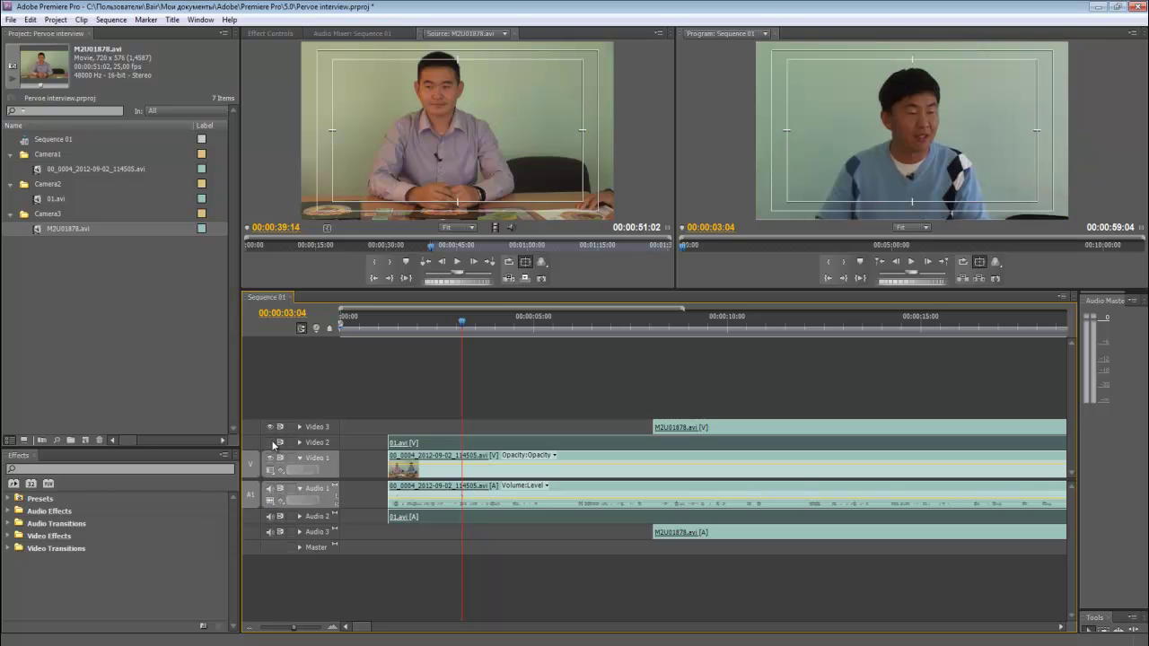
Move M2U01878.avi on Video 3 to start in line with the other two clips and play the sequence to check its sync
left_click(674, 424)
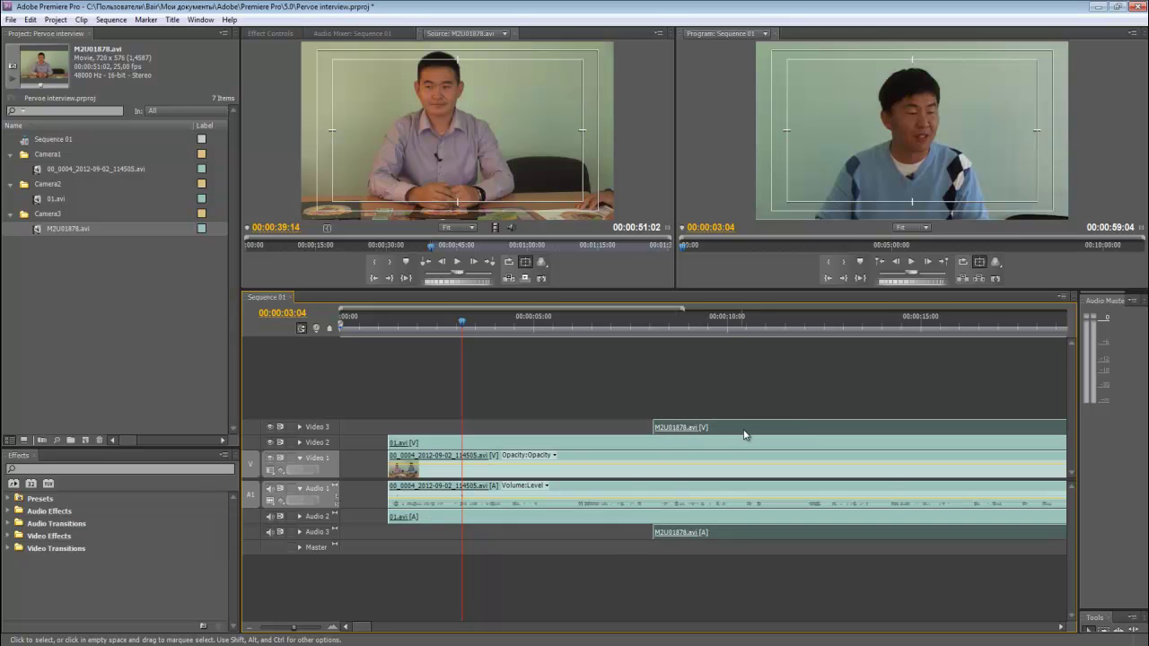
left_click_drag(744, 431, 481, 431)
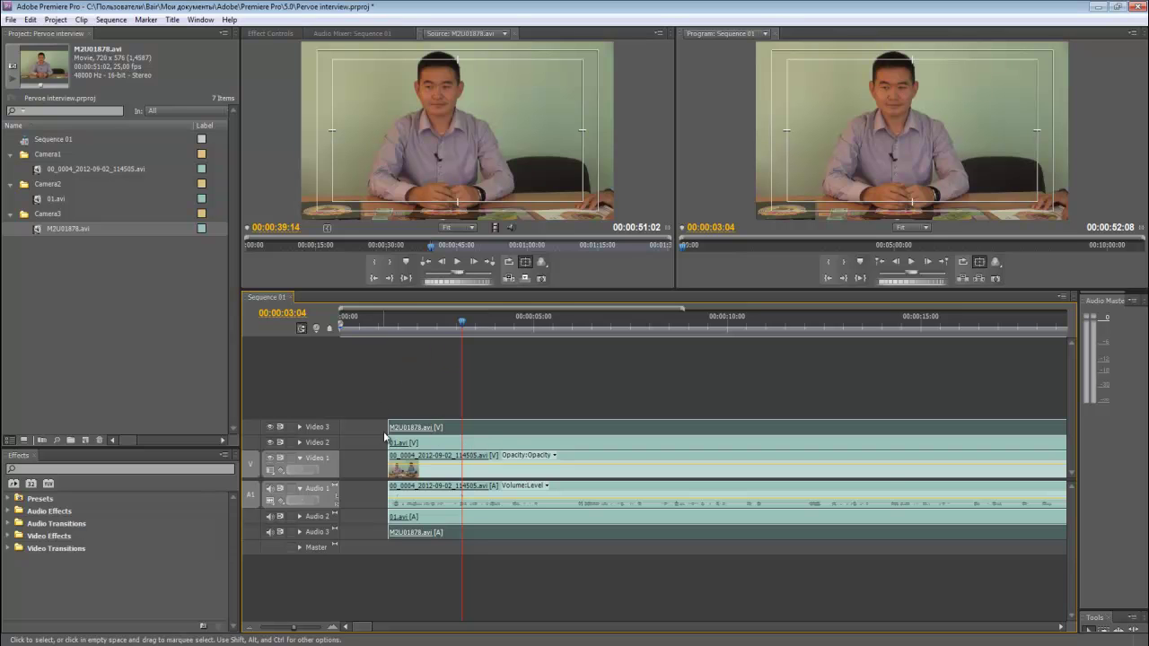
left_click(386, 321)
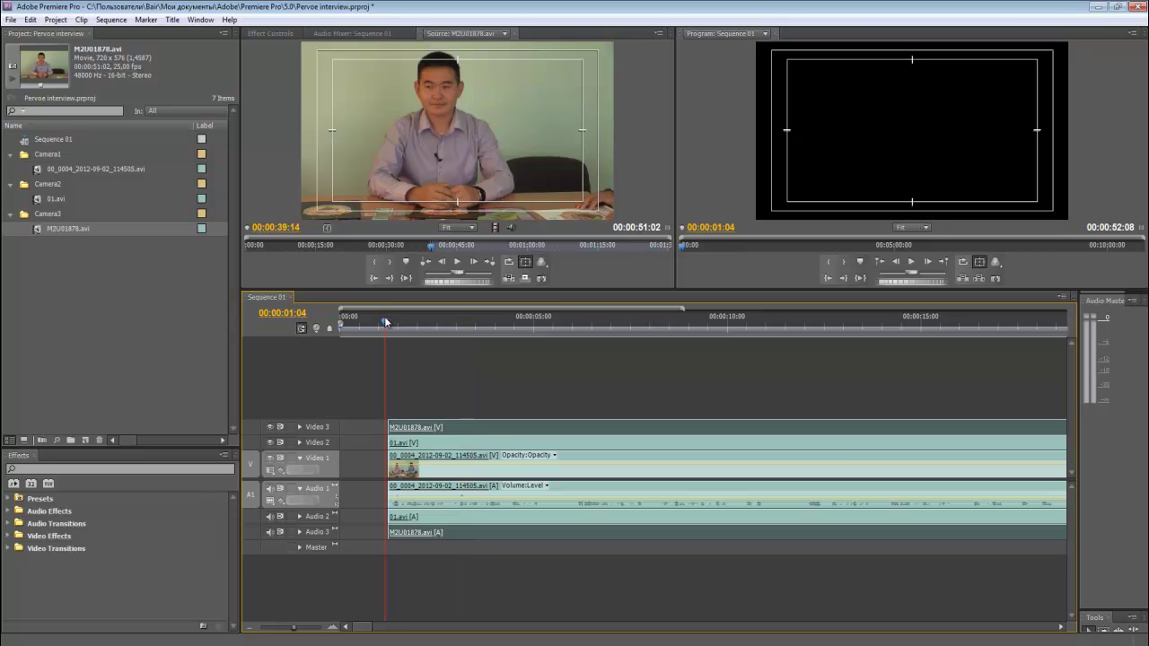
key("space")
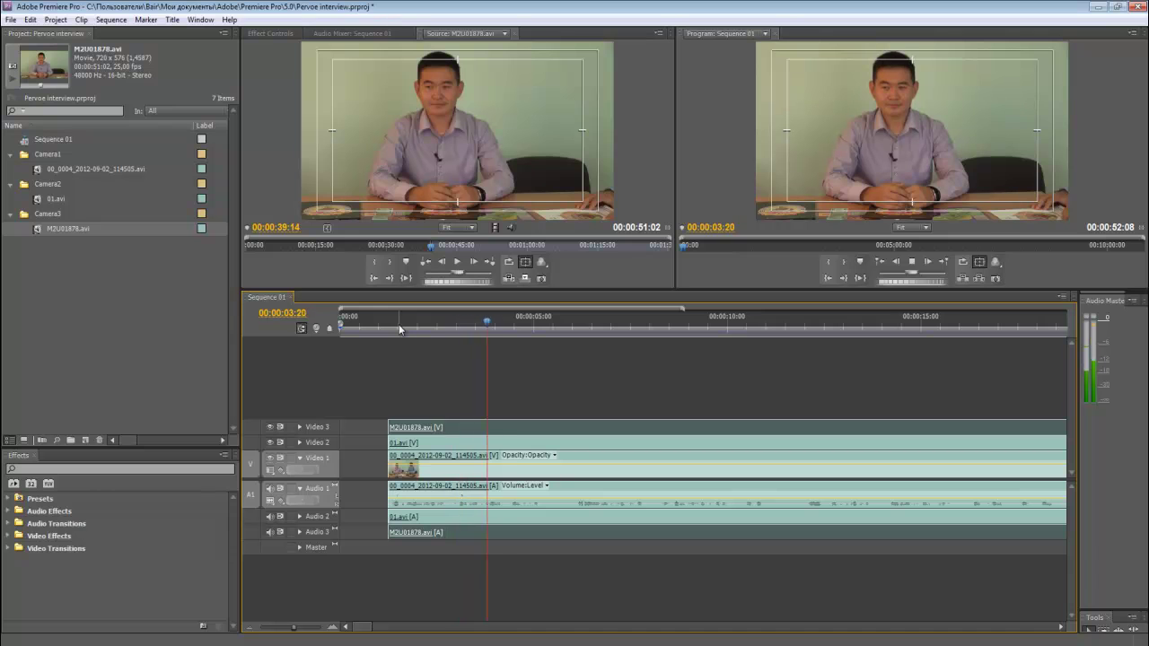
key("space")
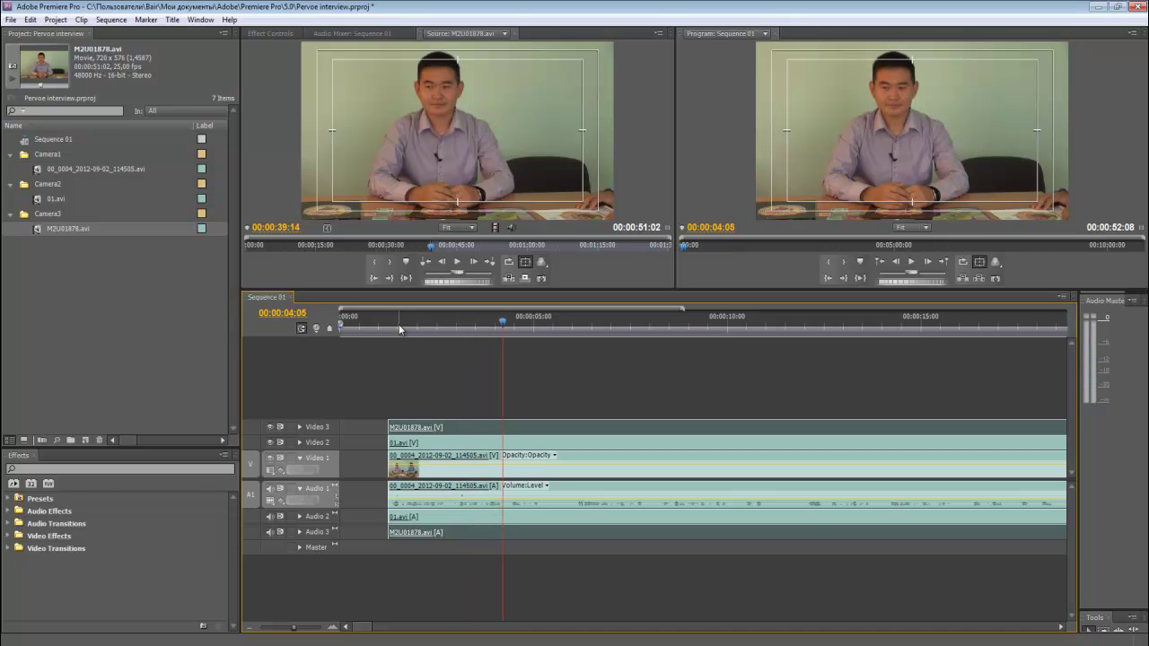
Move all the synchronized clips together to the very beginning of Sequence 01 and save the project
key("ctrl+a")
left_click_drag(422, 452, 375, 451)
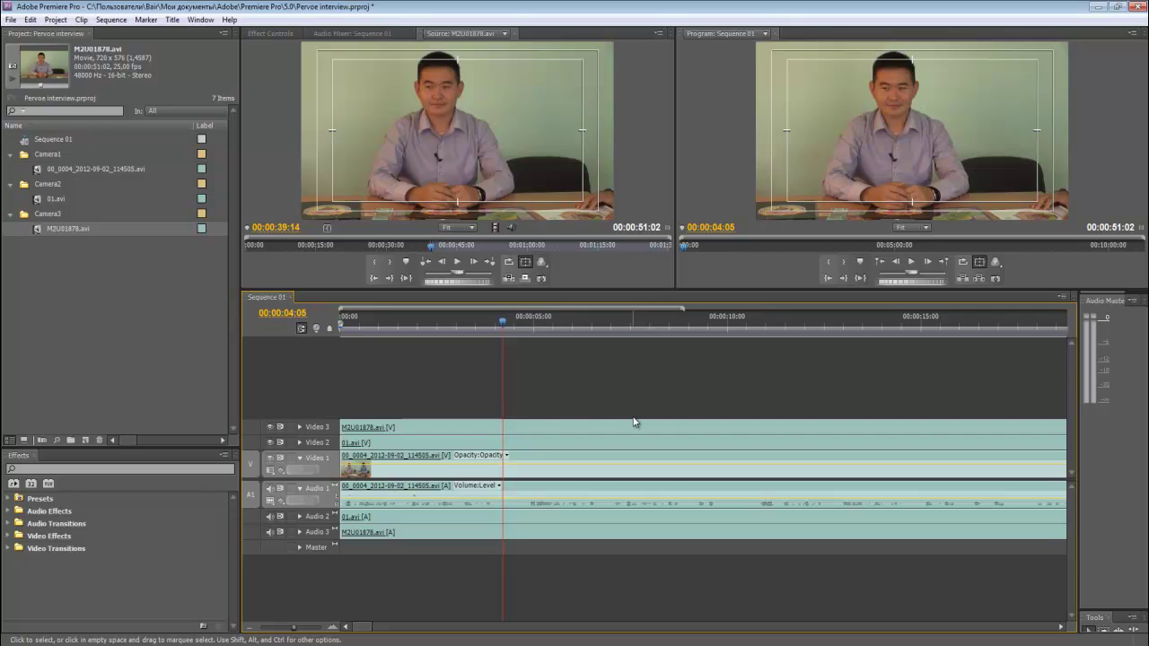
key("ctrl+s")
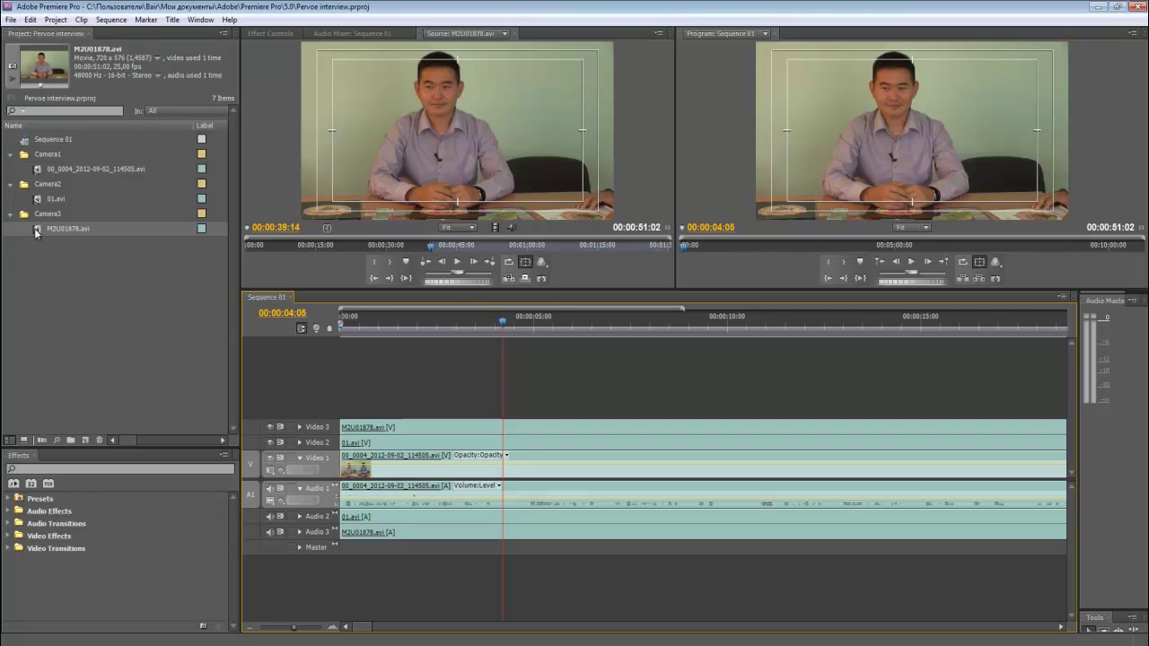
Create a new sequence named Sequence 02 using the DV - PAL Widescreen 48kHz preset
left_click(11, 21)
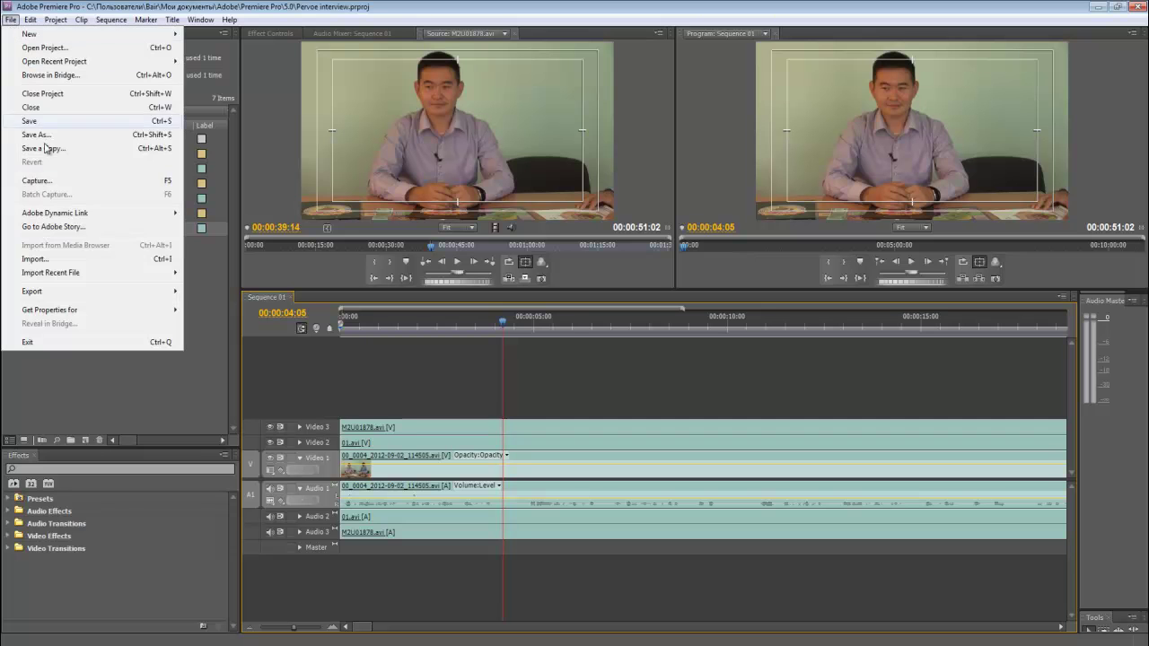
mouse_move(59, 272)
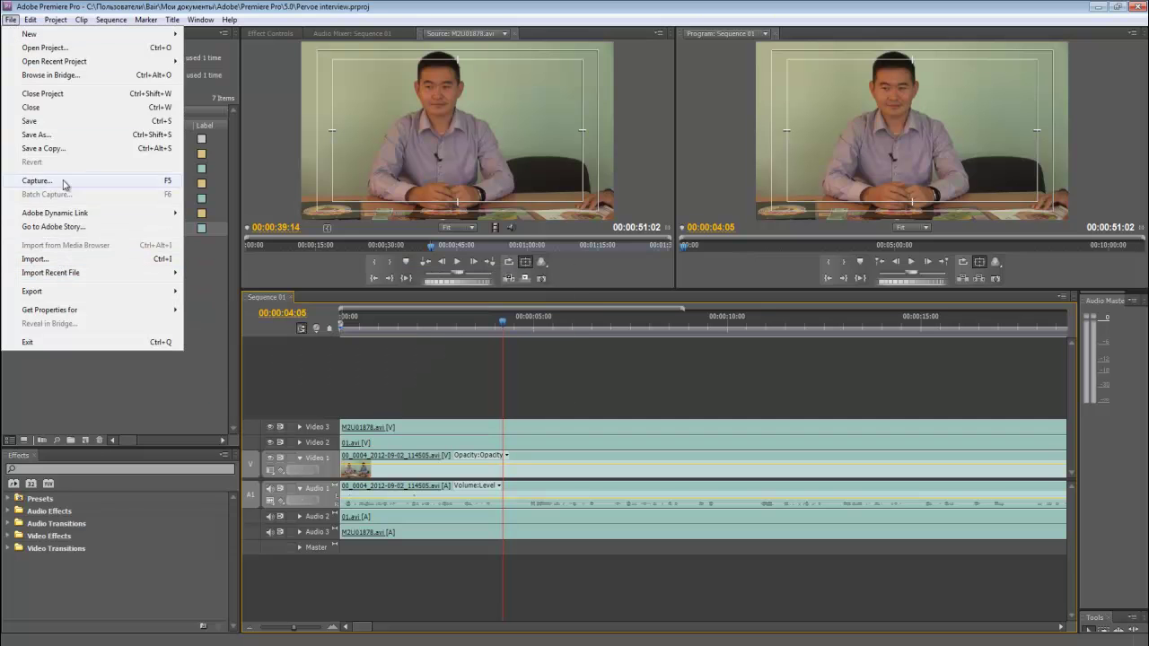
mouse_move(43, 61)
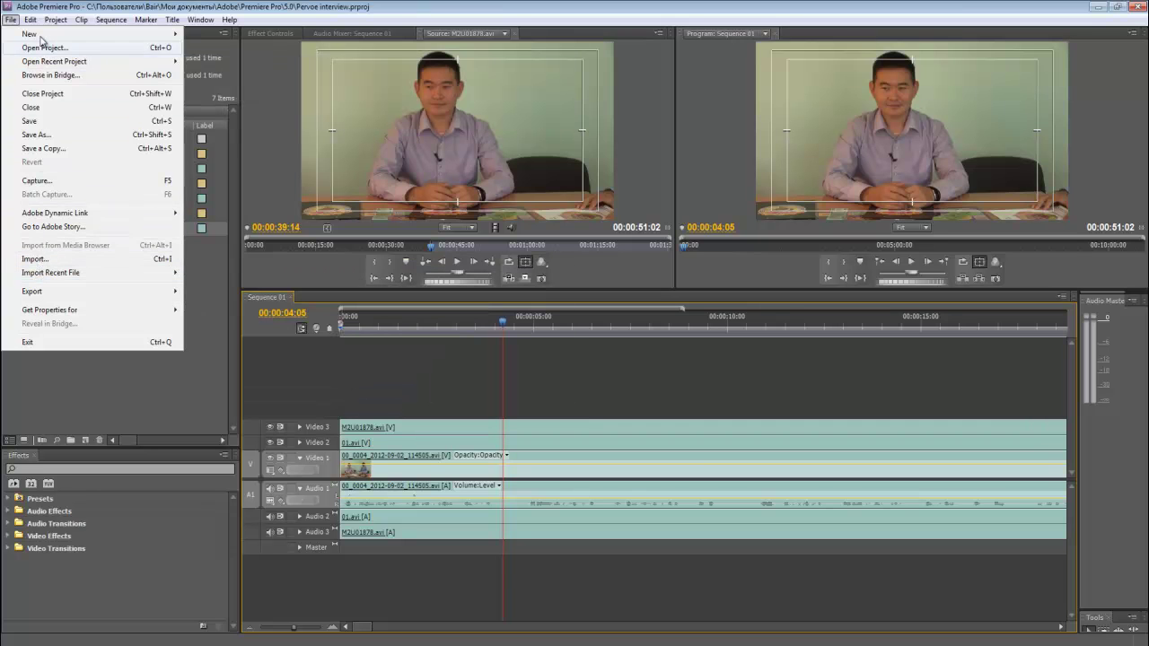
mouse_move(42, 38)
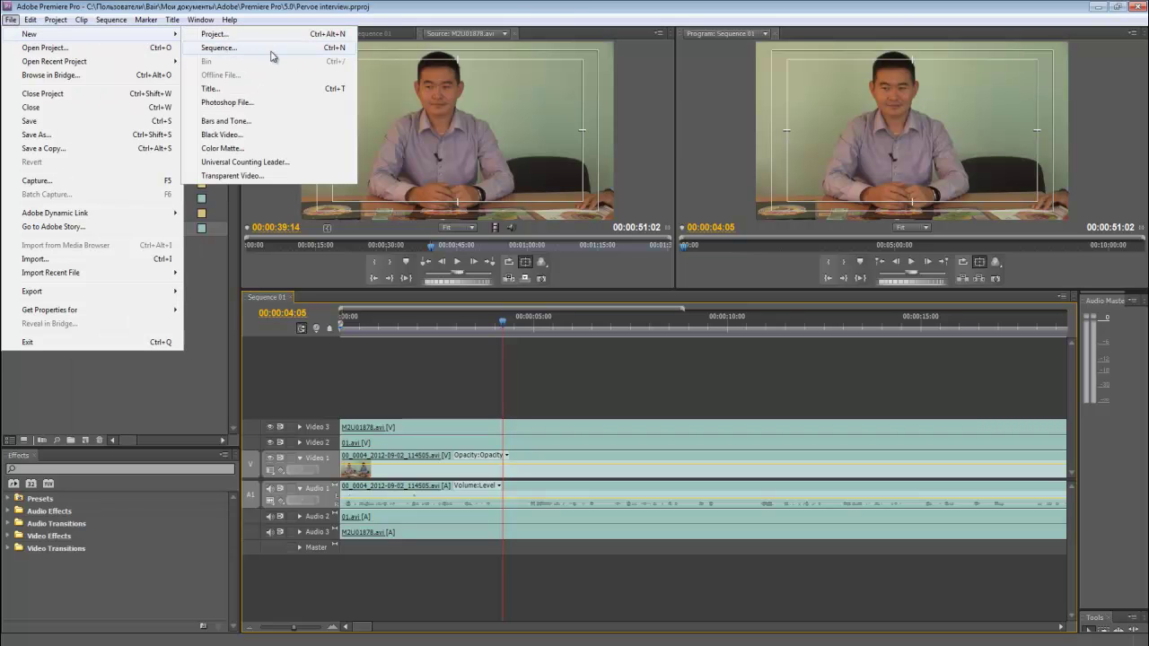
left_click(271, 51)
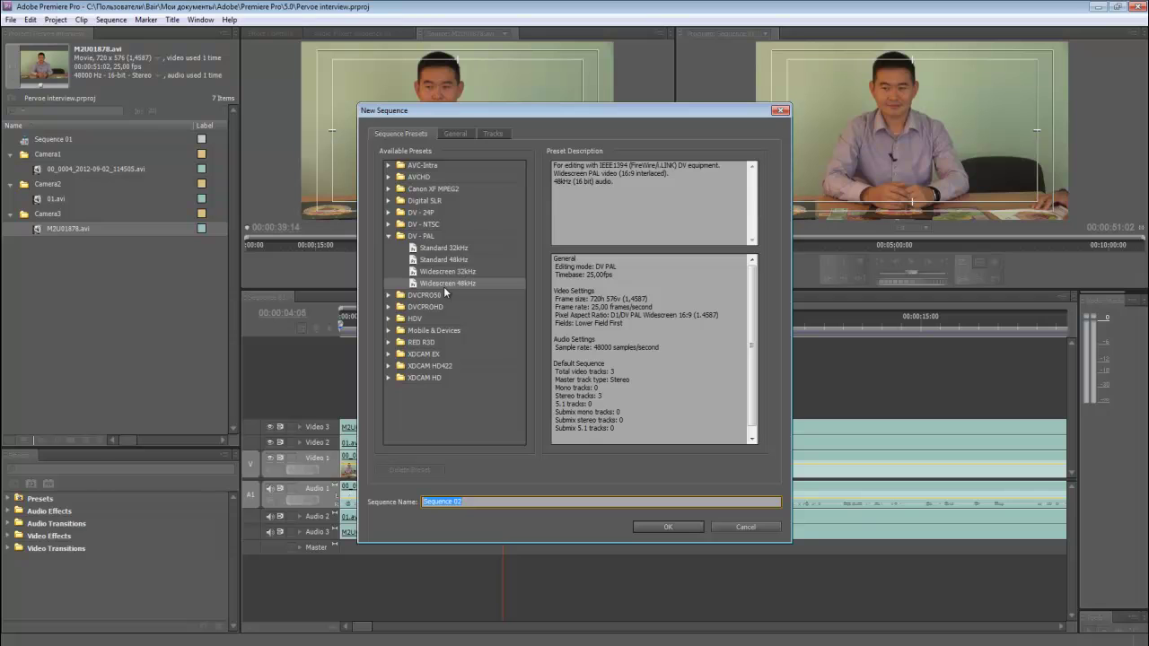
left_click(397, 238)
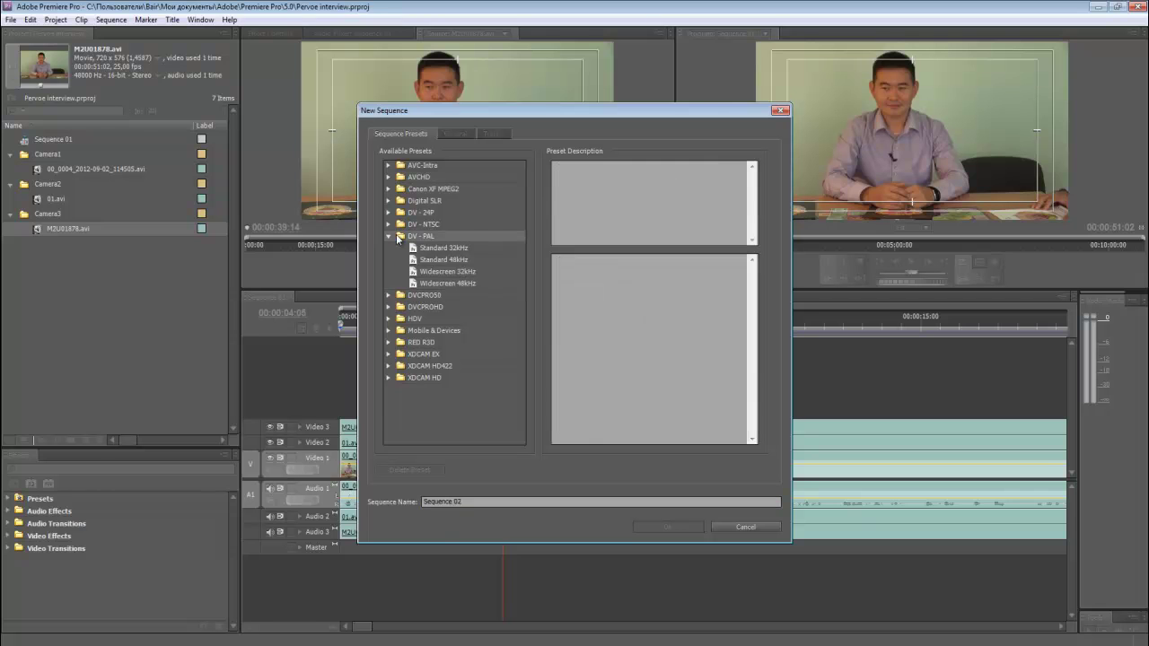
left_click(416, 284)
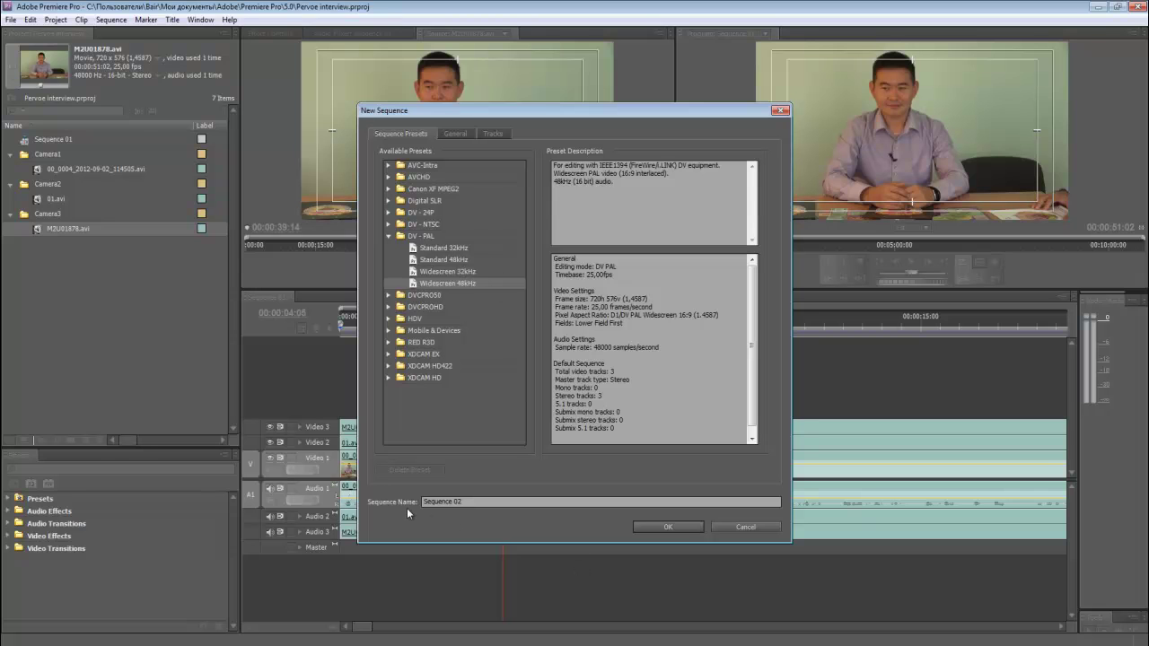
left_click(665, 526)
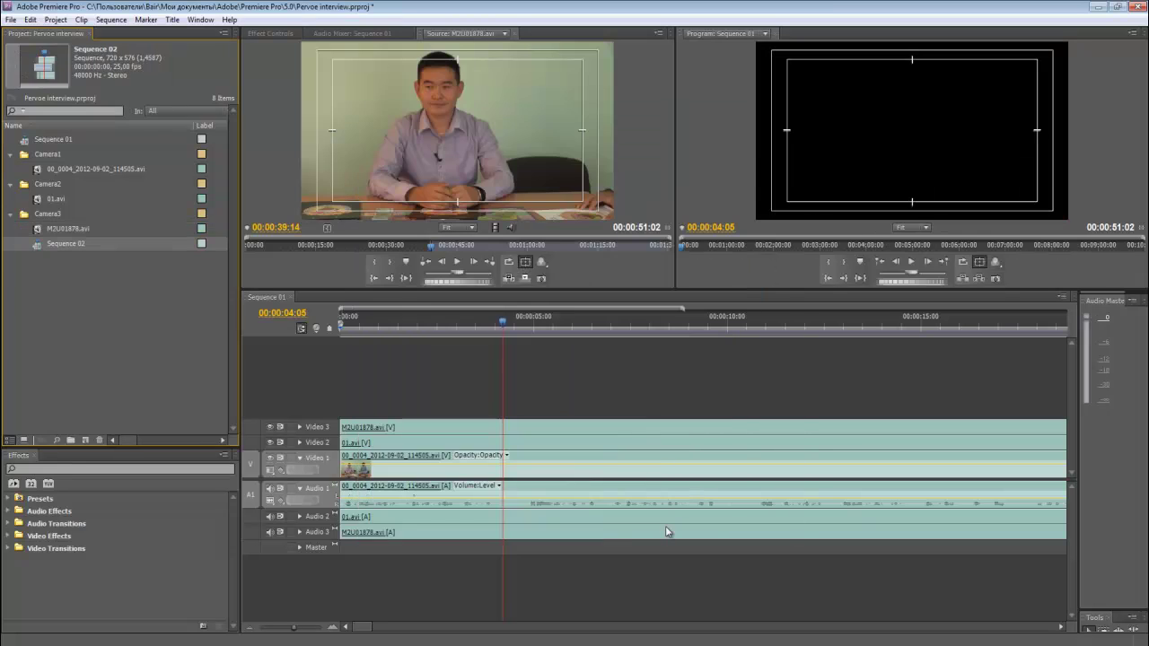
Open Sequence 02 and place Sequence 01 in it as a nested clip at the very beginning of Video 1 and Audio 1
left_click(40, 249)
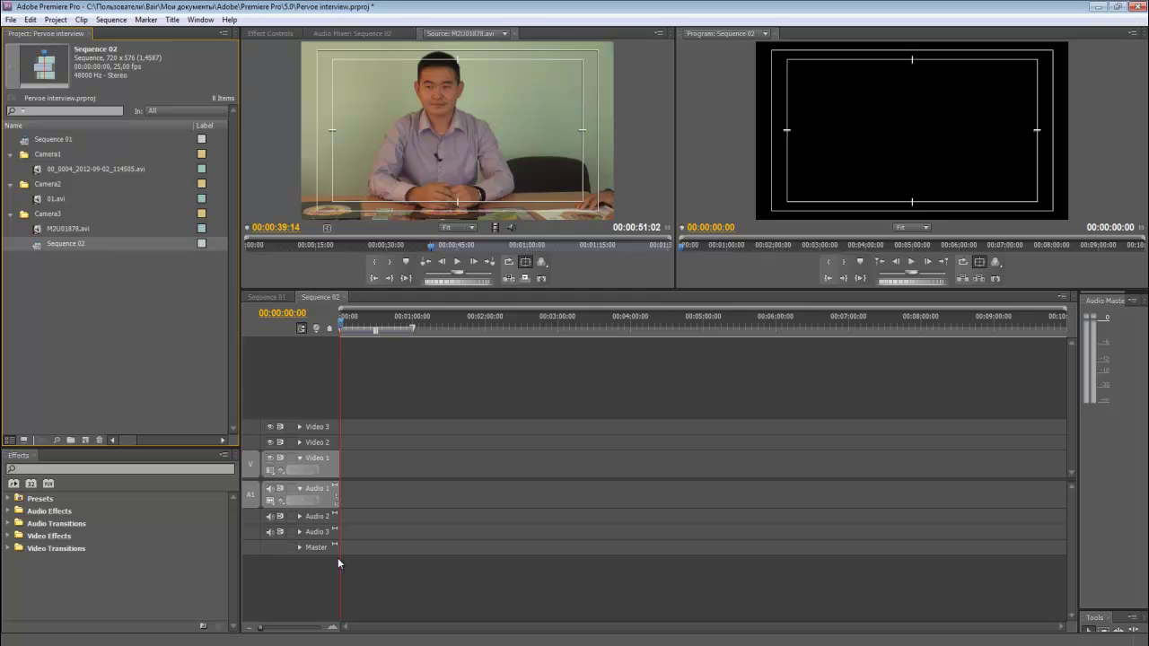
left_click(267, 299)
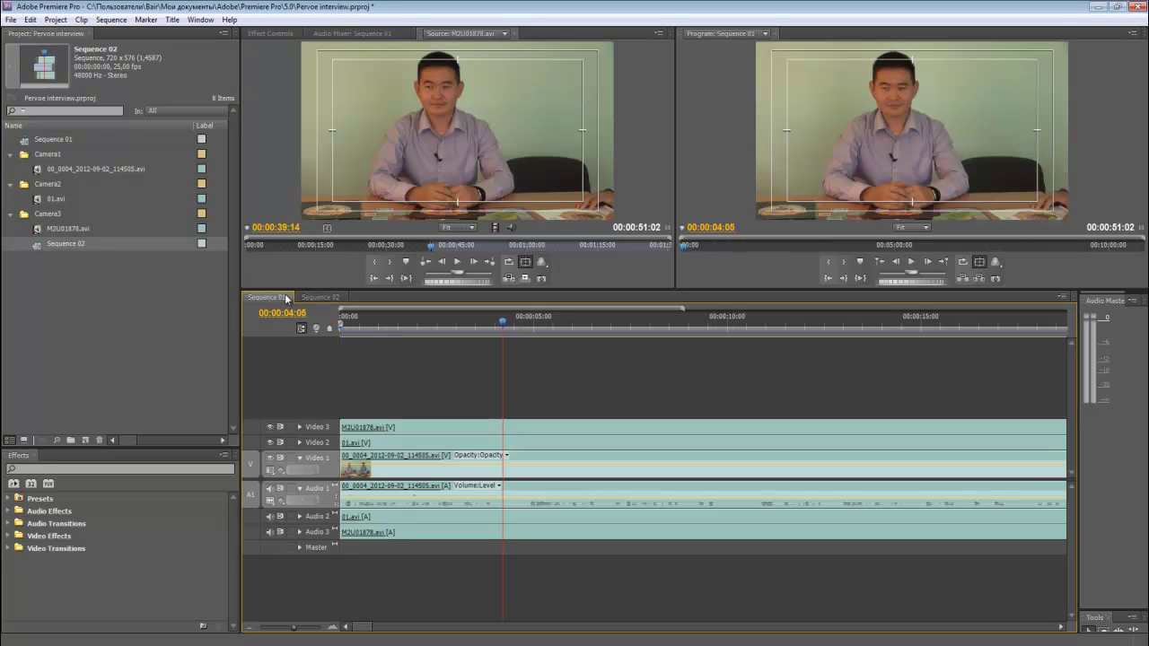
left_click(321, 297)
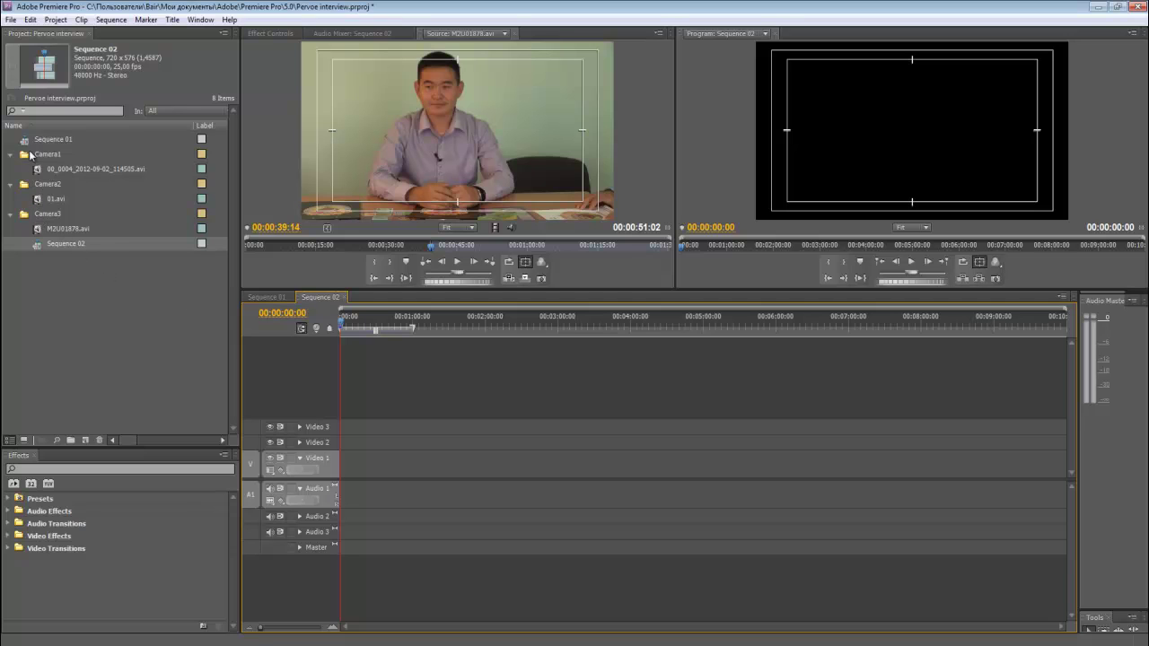
left_click(25, 142)
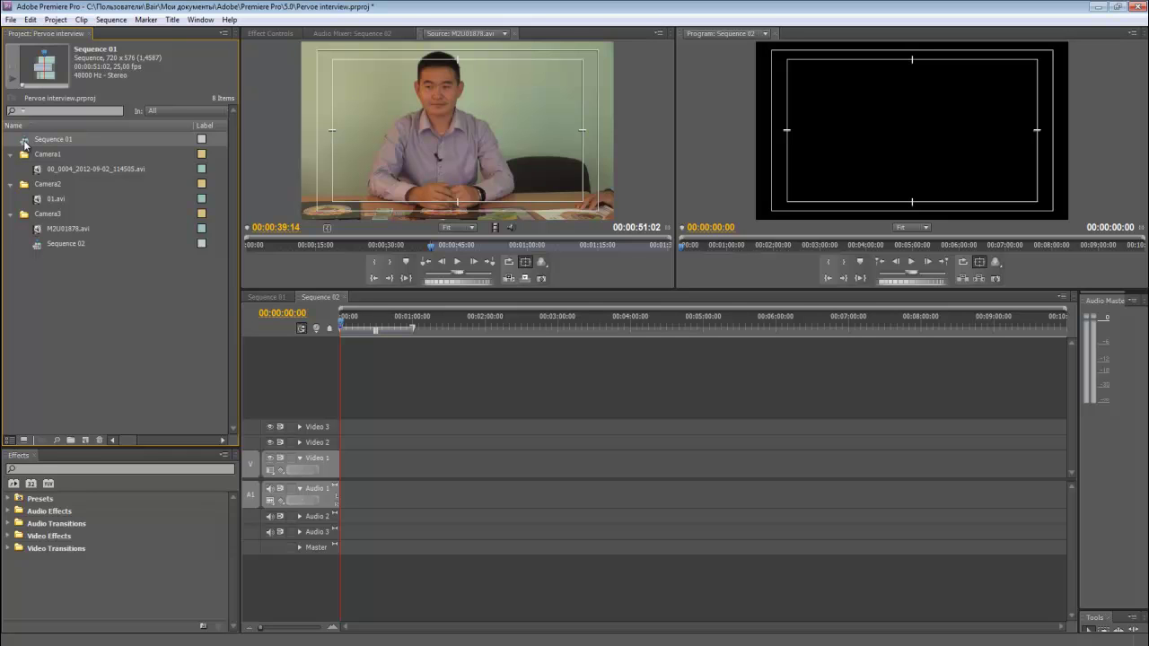
left_click_drag(24, 143, 336, 488)
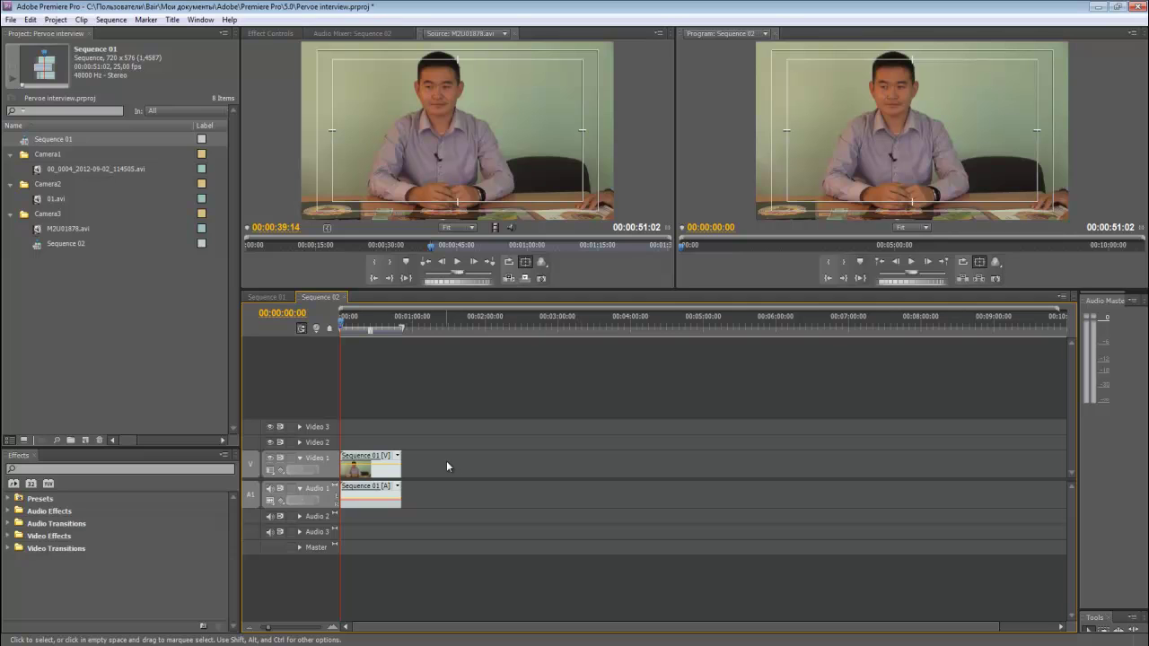
key("equal")
key("equal")
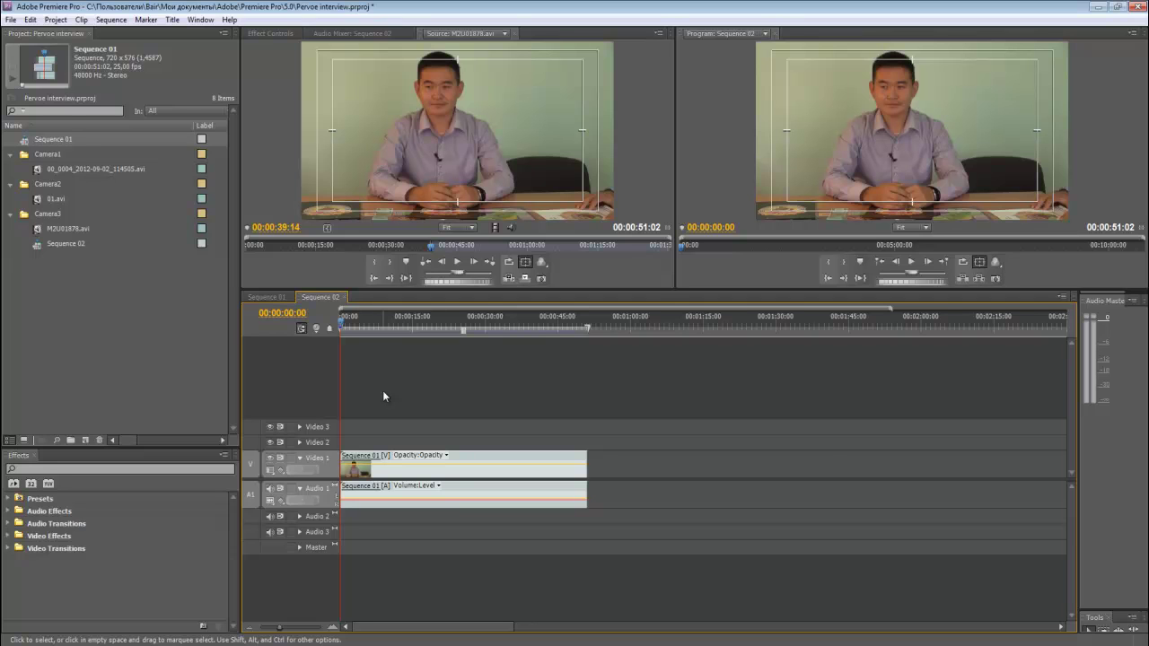
key("equal")
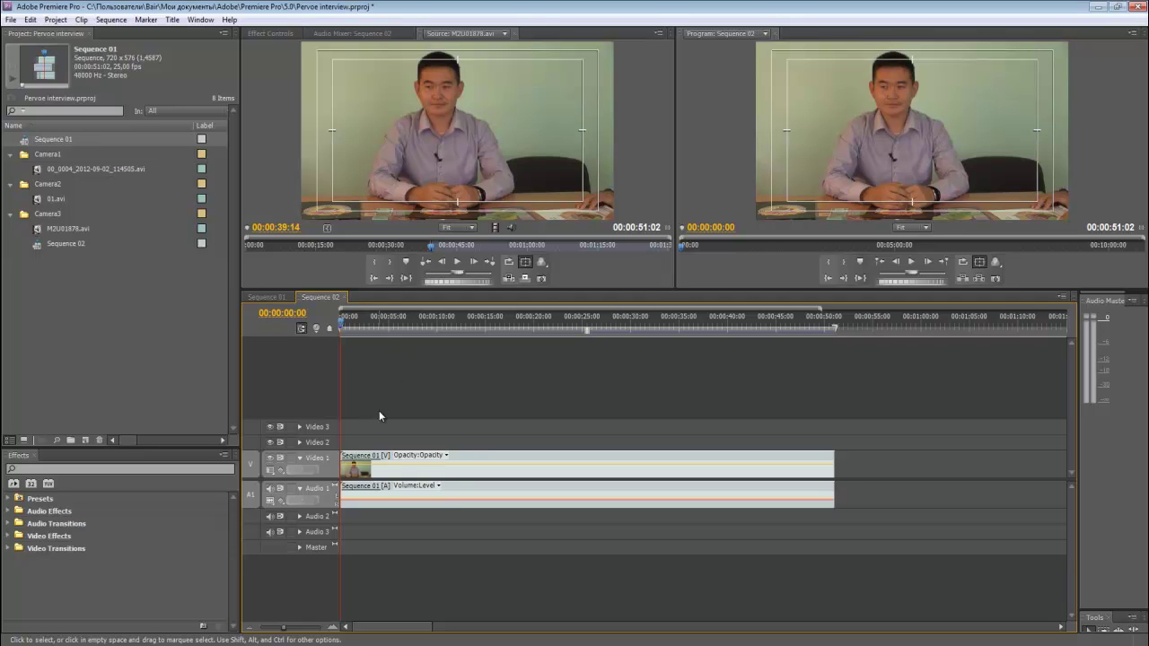
Enable multi-camera for the nested Sequence 01 clip and open the Multi-Camera Monitor
right_click(369, 458)
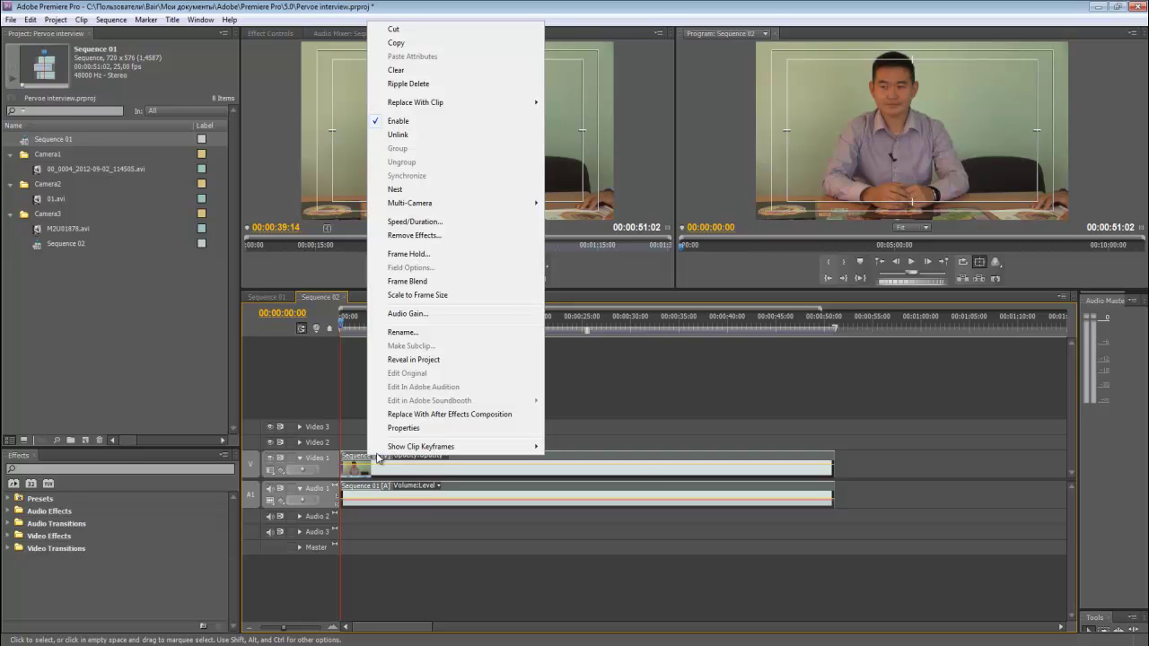
mouse_move(377, 452)
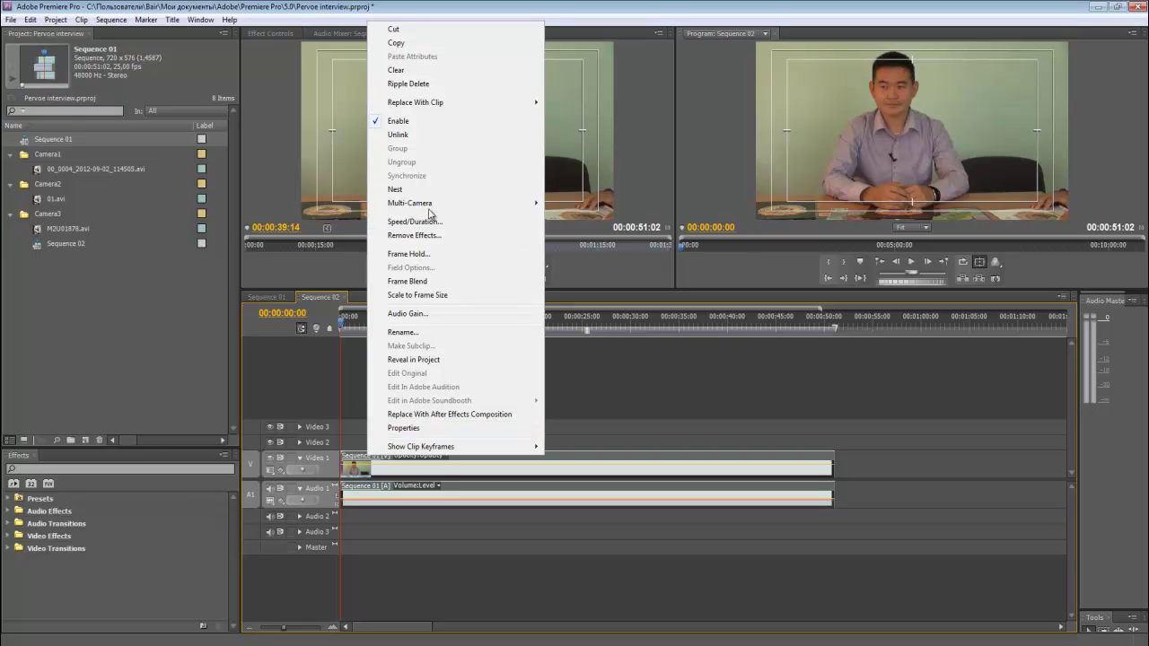
mouse_move(440, 206)
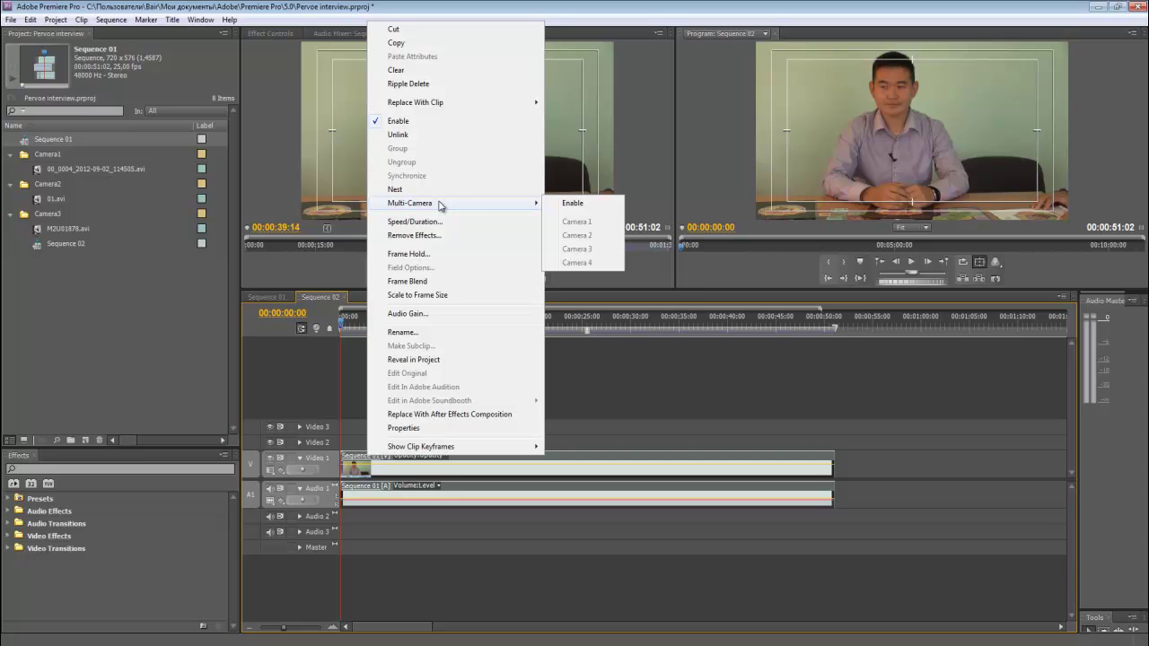
left_click(568, 204)
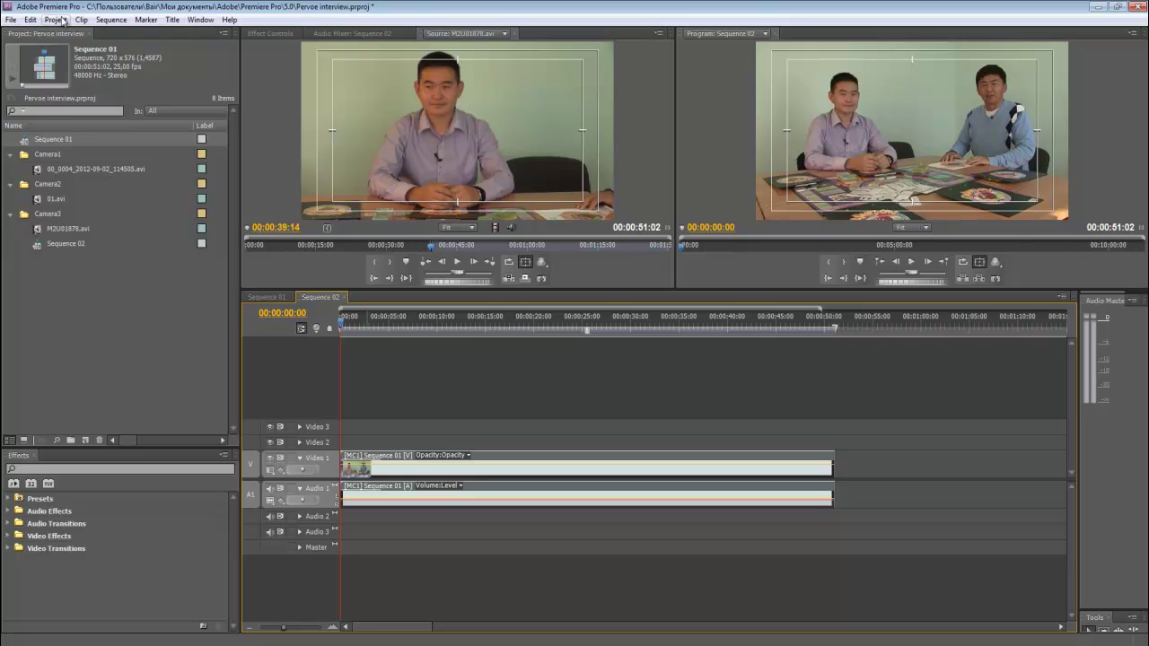
left_click(207, 22)
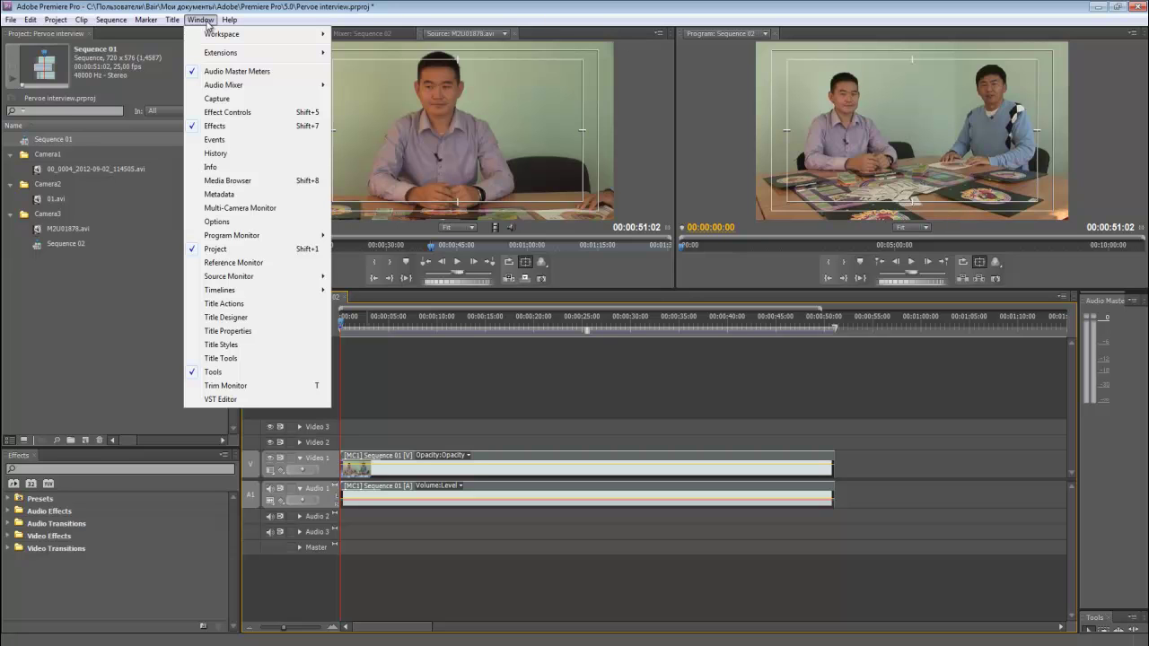
left_click(284, 215)
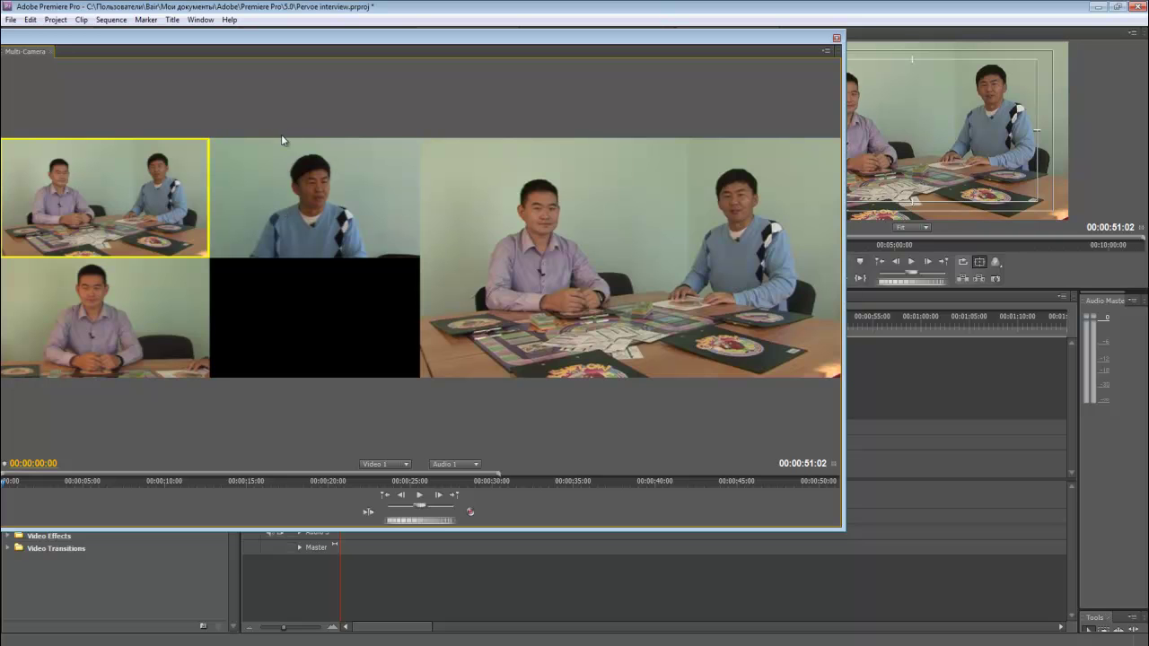
Play the multi-camera clip, step back frame by frame to 00:00:11:17 and switch to the second camera, the close-up of the man in blue
left_click(419, 496)
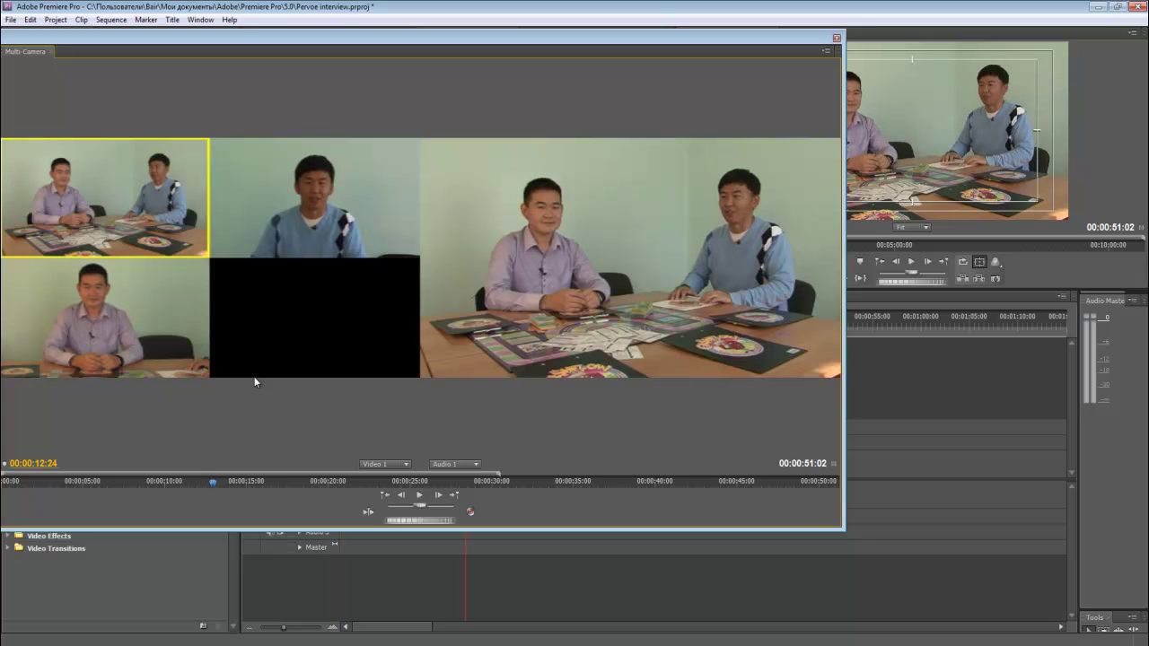
left_click(401, 495)
left_click(402, 495)
left_click(401, 495)
left_click(401, 496)
left_click(401, 495)
left_click(401, 495)
left_click(401, 495)
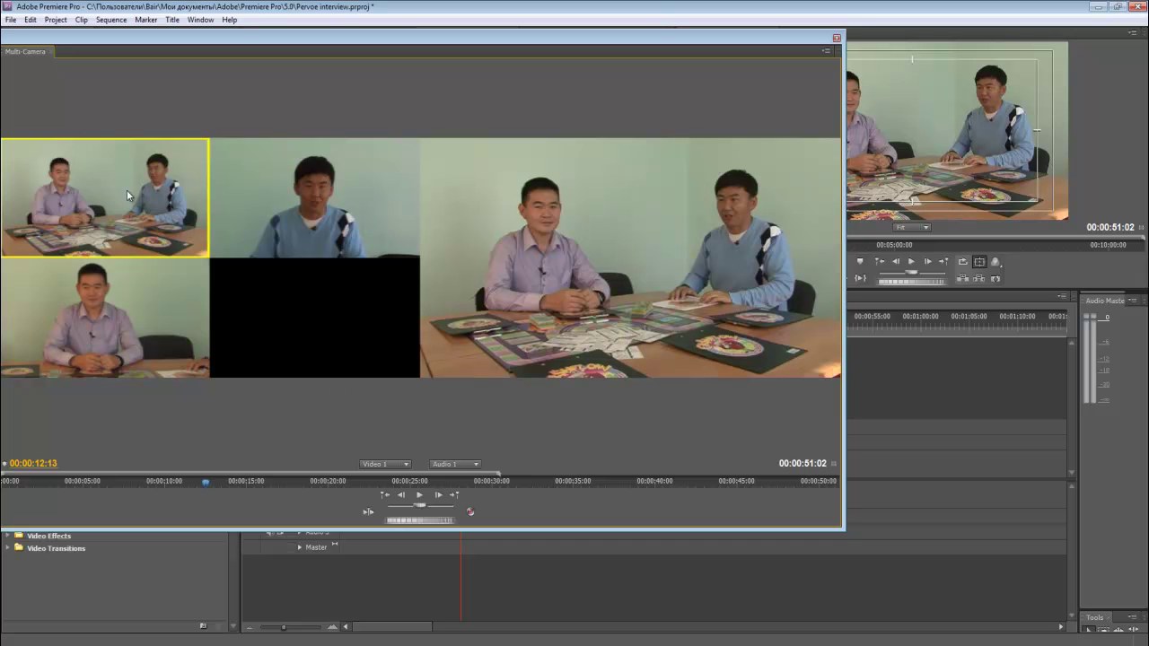
left_click(401, 495)
left_click(401, 495)
left_click(401, 495)
left_click(401, 495)
left_click(401, 495)
left_click(401, 496)
left_click(402, 495)
left_click(401, 495)
left_click(401, 495)
left_click(401, 495)
left_click(401, 495)
left_click(402, 495)
left_click(401, 496)
left_click(402, 496)
left_click(401, 496)
left_click(401, 496)
left_click(401, 495)
left_click(401, 496)
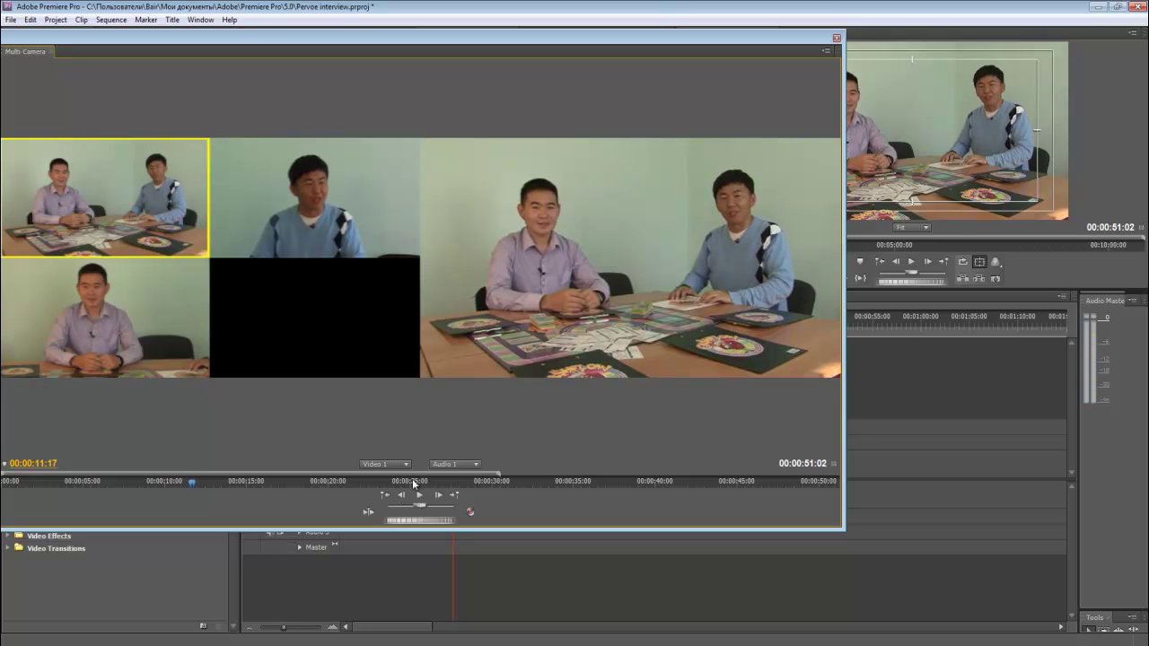
left_click(332, 197)
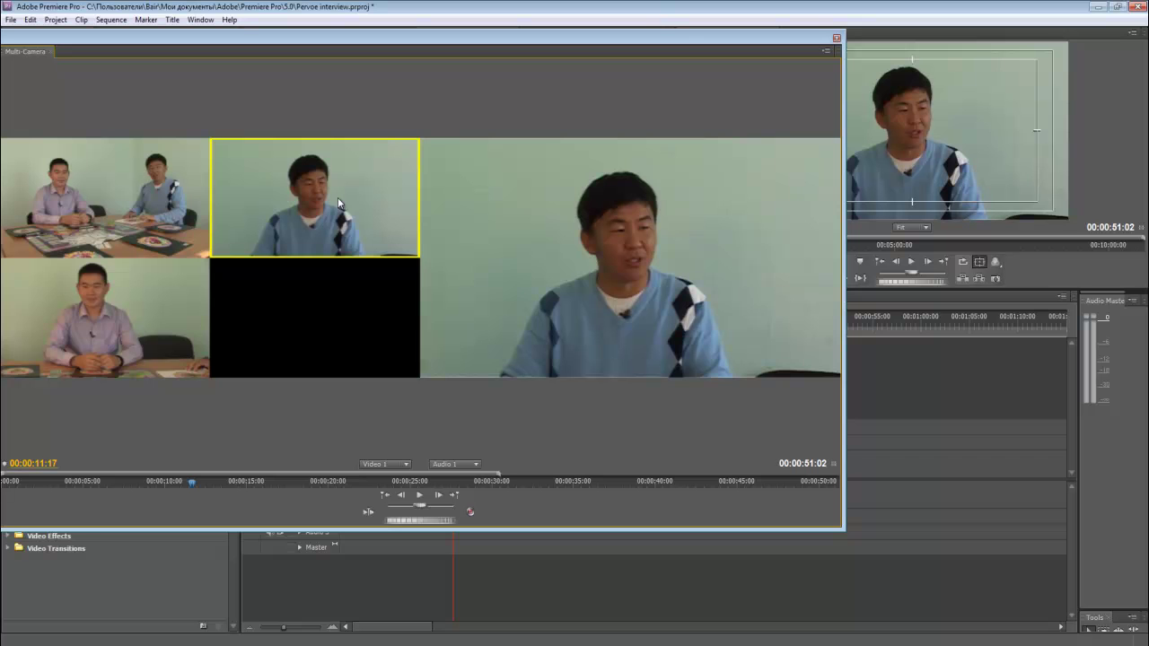
Play on past 00:00:22:00, step back frame by frame to 00:00:21:00 and switch to the first camera's wide shot
left_click(420, 497)
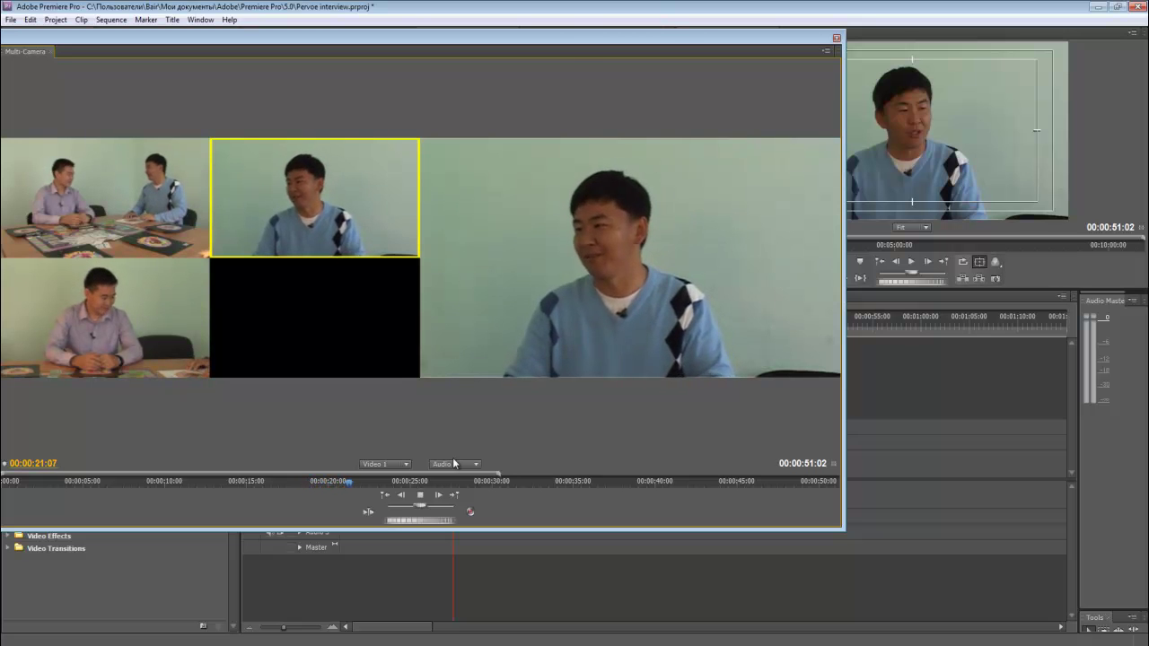
left_click(419, 494)
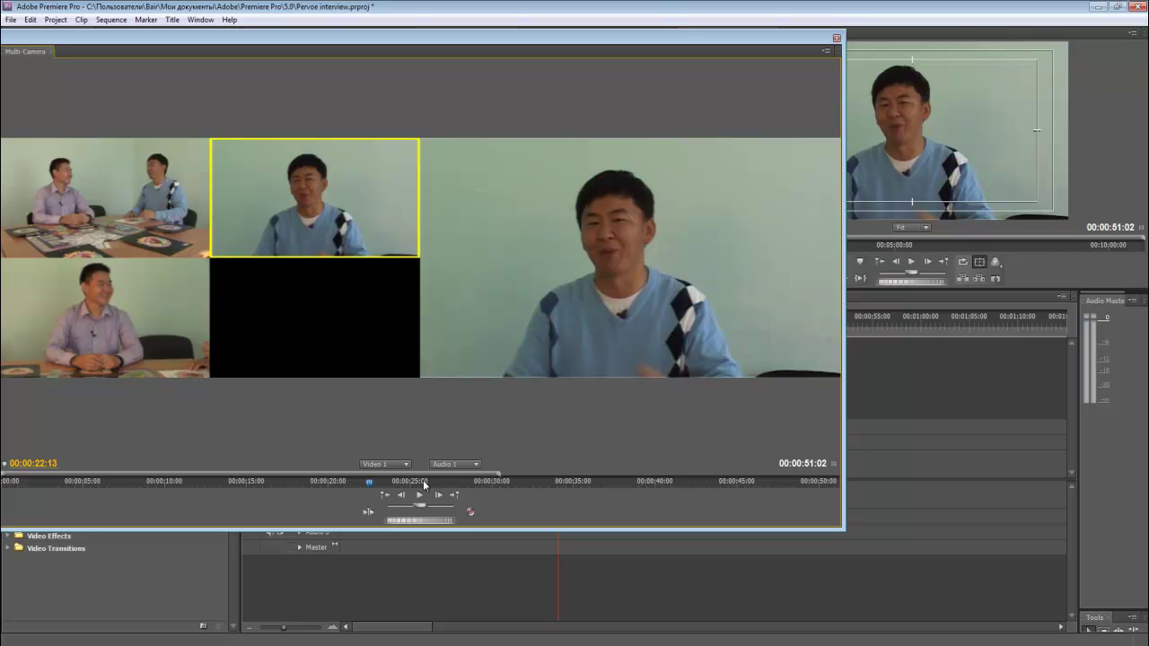
left_click(402, 495)
left_click(401, 494)
left_click(402, 495)
left_click(401, 495)
left_click(402, 494)
left_click(401, 494)
left_click(401, 494)
left_click(402, 494)
left_click(401, 495)
left_click(401, 494)
left_click(401, 495)
left_click(401, 495)
left_click(401, 494)
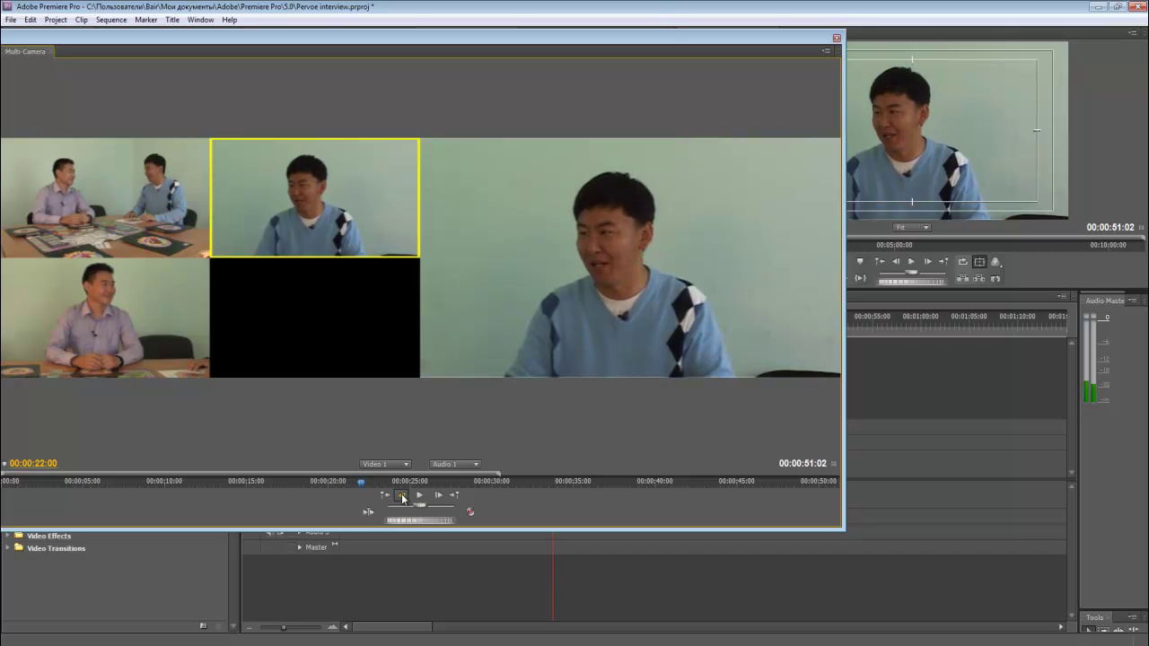
left_click(401, 495)
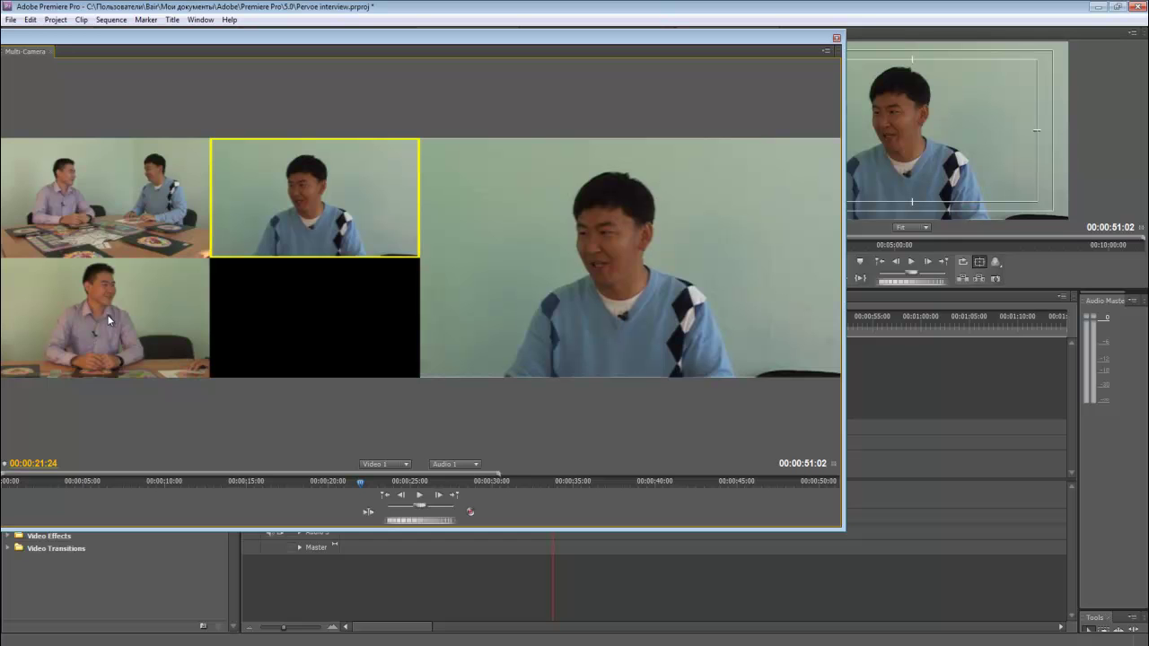
left_click(402, 498)
left_click(402, 498)
left_click(403, 499)
left_click(403, 498)
left_click(402, 498)
left_click(402, 498)
left_click(402, 498)
left_click(402, 498)
left_click(402, 498)
left_click(402, 498)
left_click(403, 498)
left_click(403, 498)
left_click(402, 498)
left_click(402, 498)
left_click(402, 499)
left_click(402, 499)
left_click(402, 498)
left_click(402, 498)
left_click(402, 498)
left_click(402, 498)
left_click(402, 498)
left_click(402, 498)
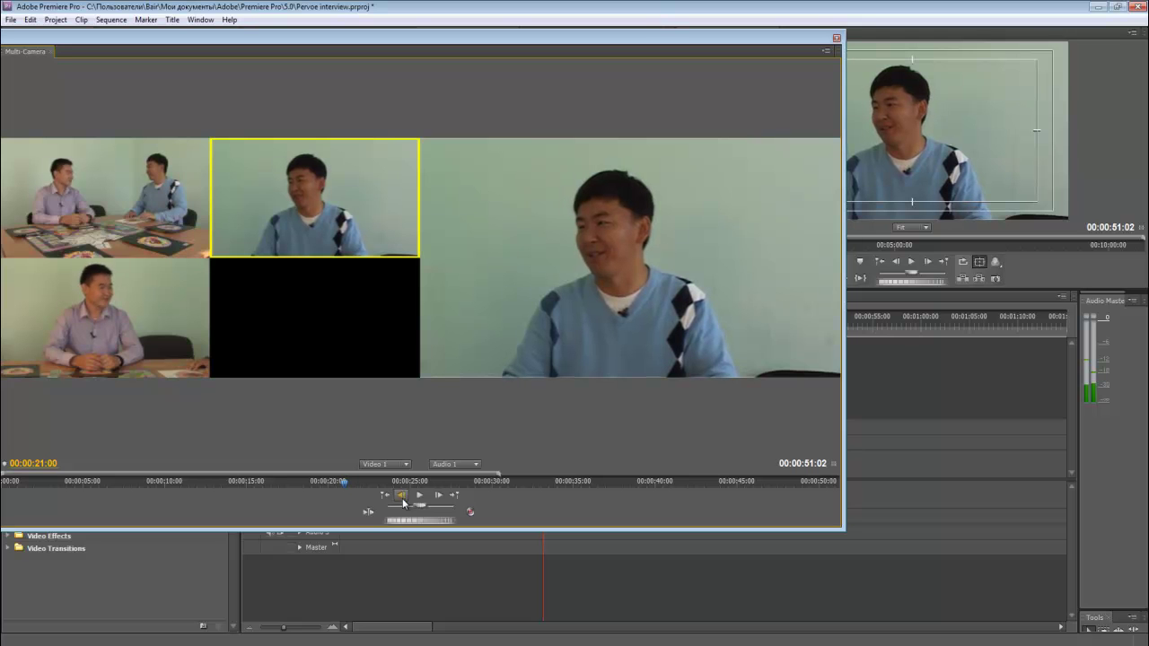
left_click(91, 201)
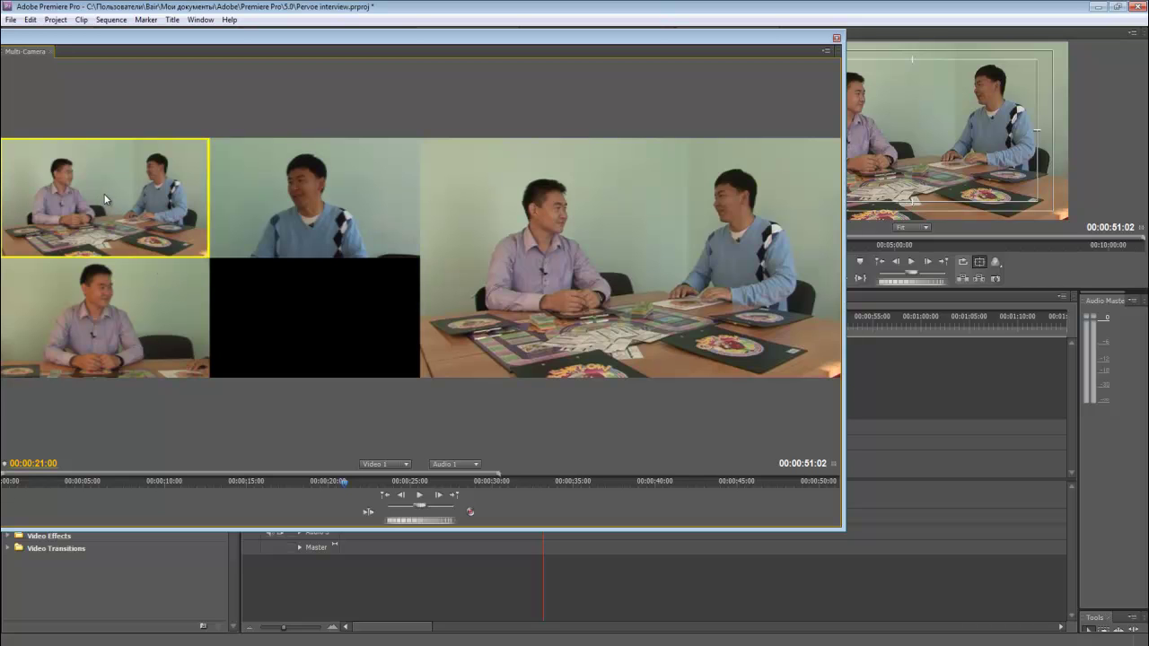
Play on to 00:00:25:07 and switch to the third camera, the close-up of the man in the purple shirt
left_click(419, 495)
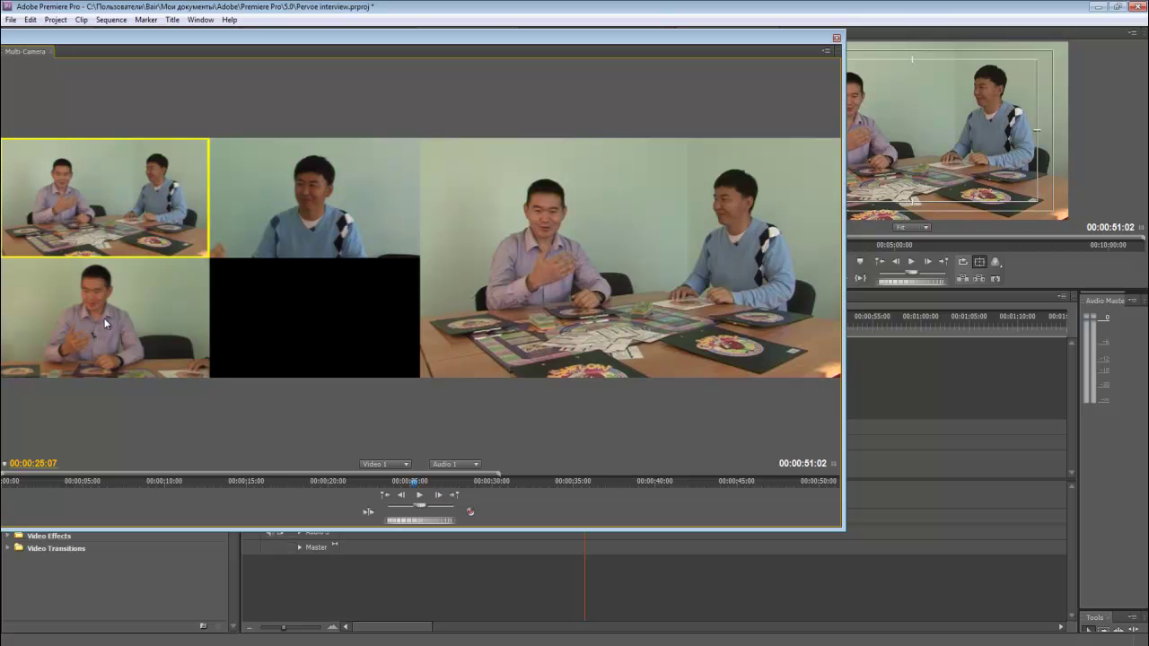
left_click(90, 352)
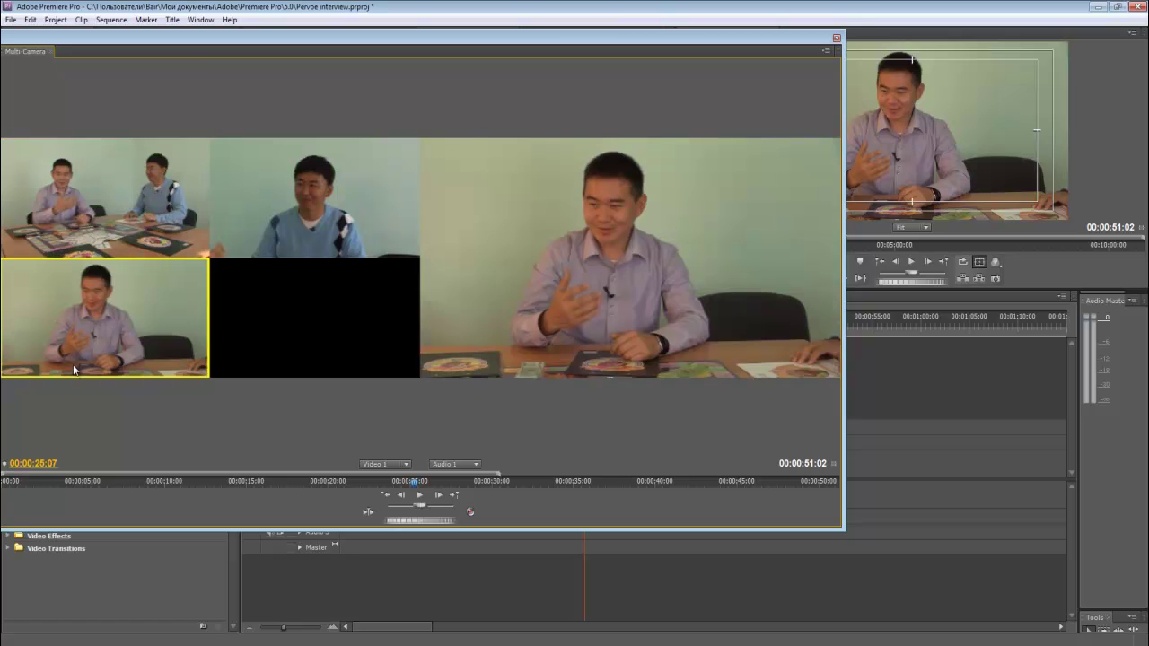
Try switching to the second camera at 00:00:25:21 and back to the third camera after playing to 00:00:27:11
left_click(420, 495)
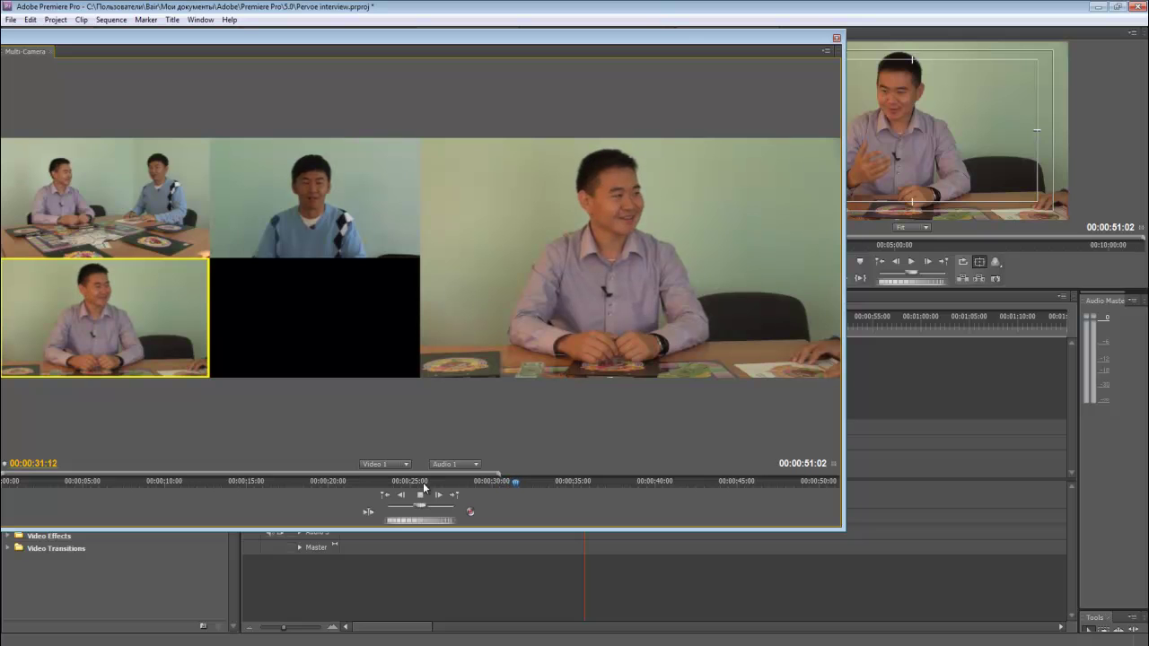
left_click(423, 482)
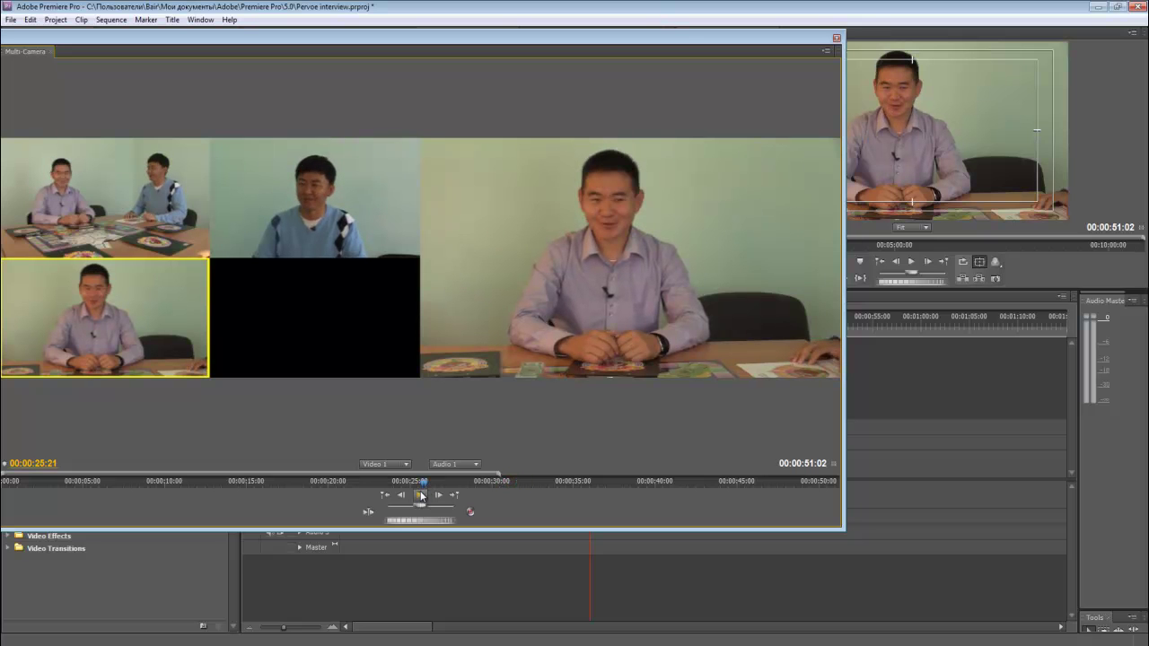
left_click(316, 193)
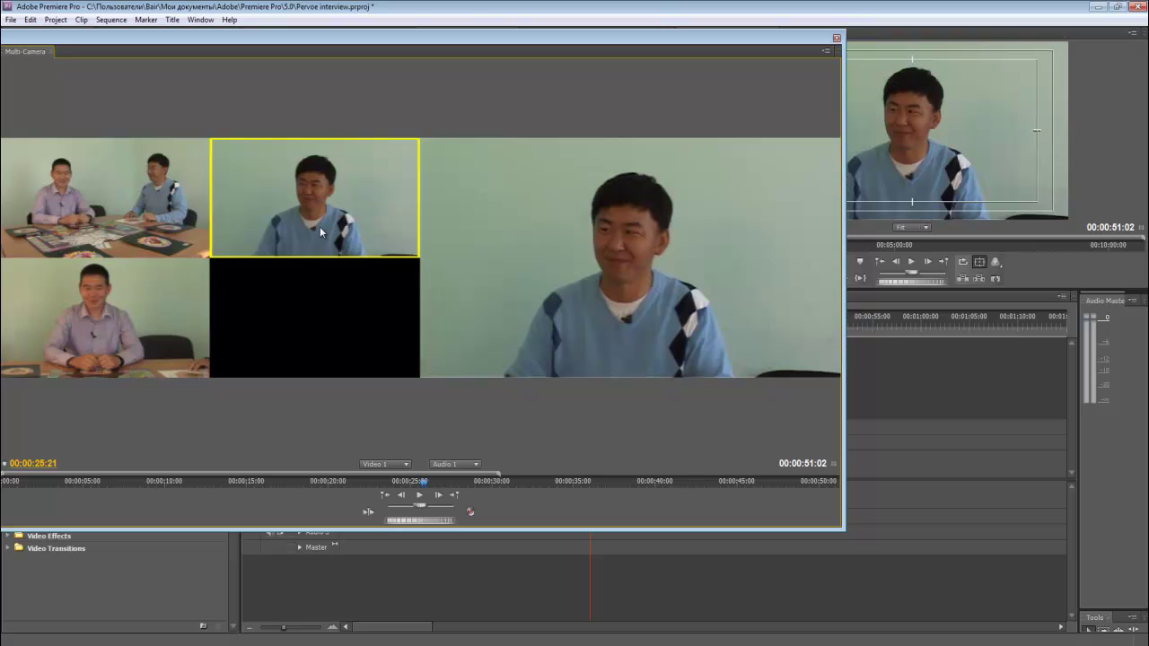
left_click(426, 500)
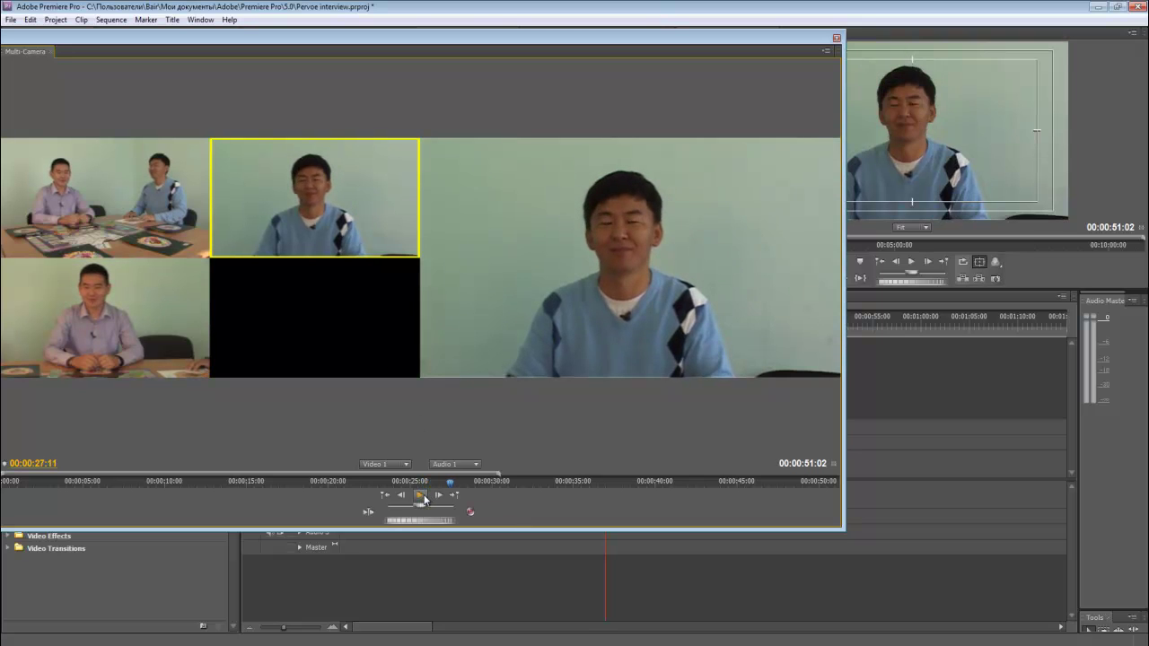
key("3")
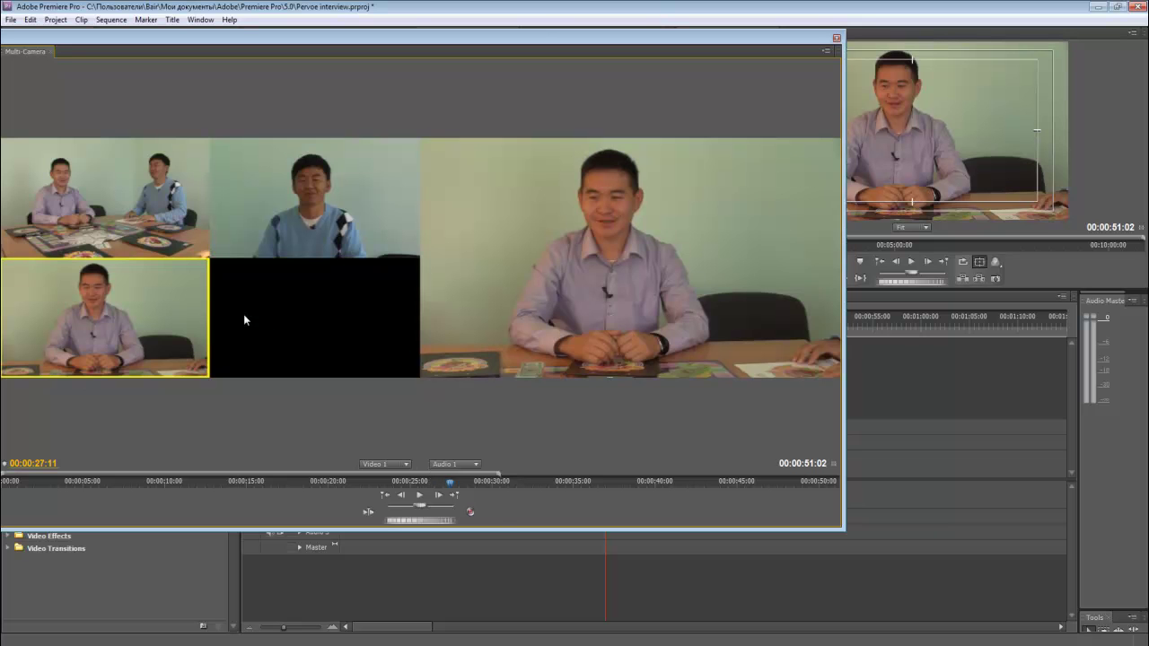
Play on to 00:00:31:21 and switch to the second camera, the close-up of the man in blue
left_click(420, 497)
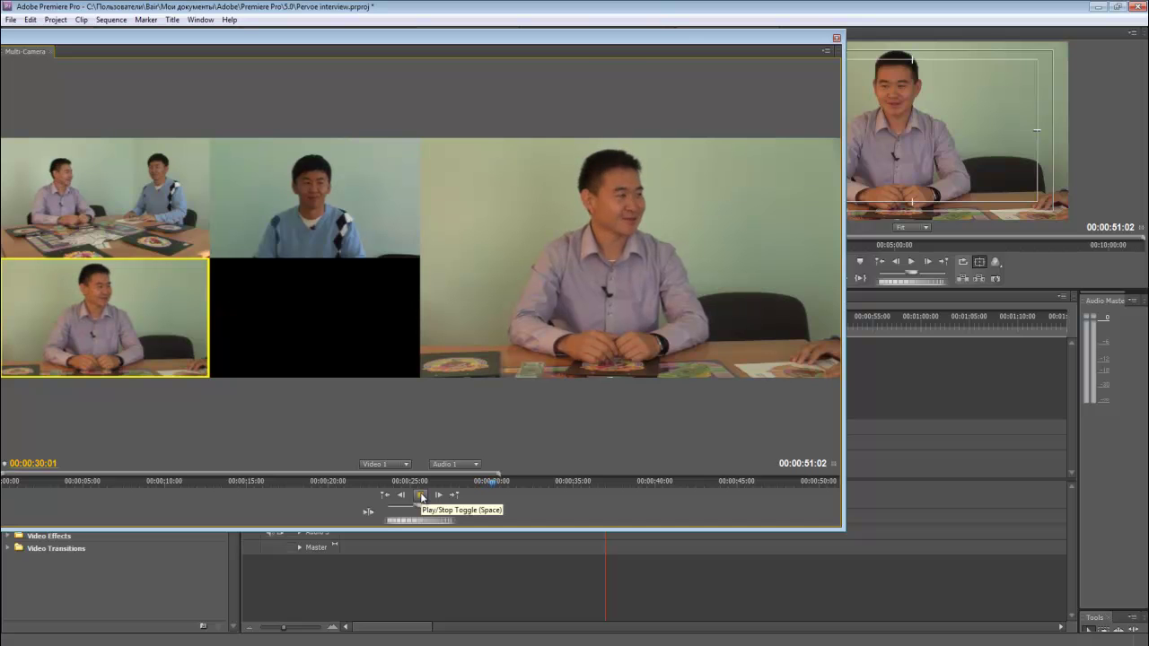
left_click(421, 496)
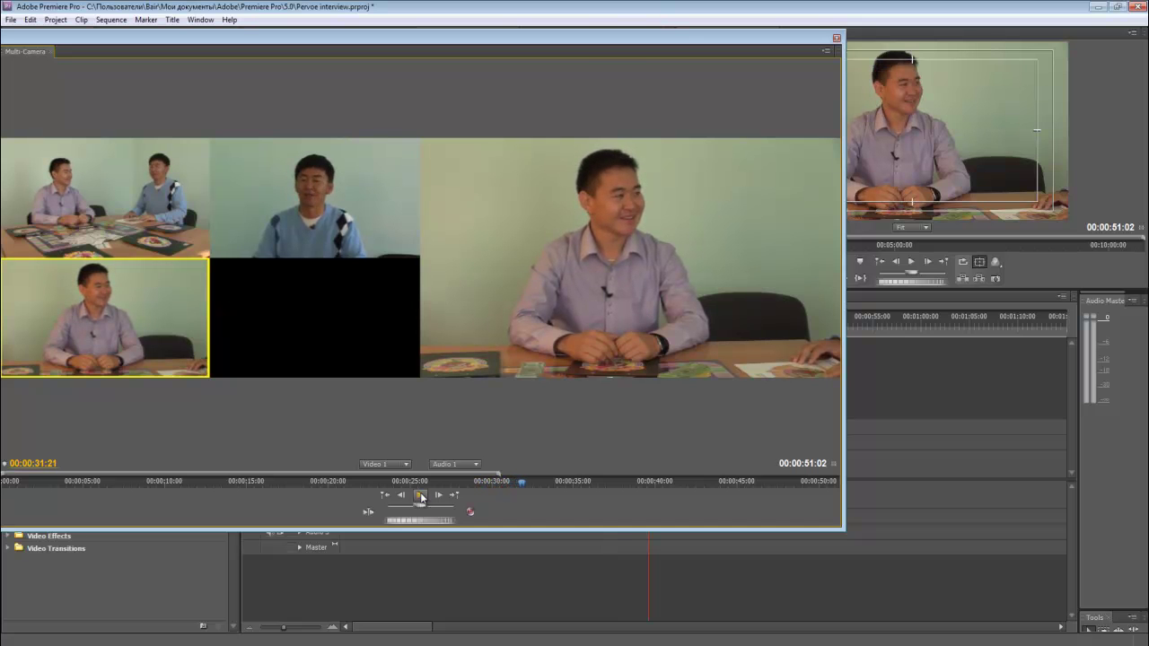
left_click(320, 197)
Play on to 00:00:39:02 and switch to the third camera, the close-up of the man in the purple shirt
left_click(419, 495)
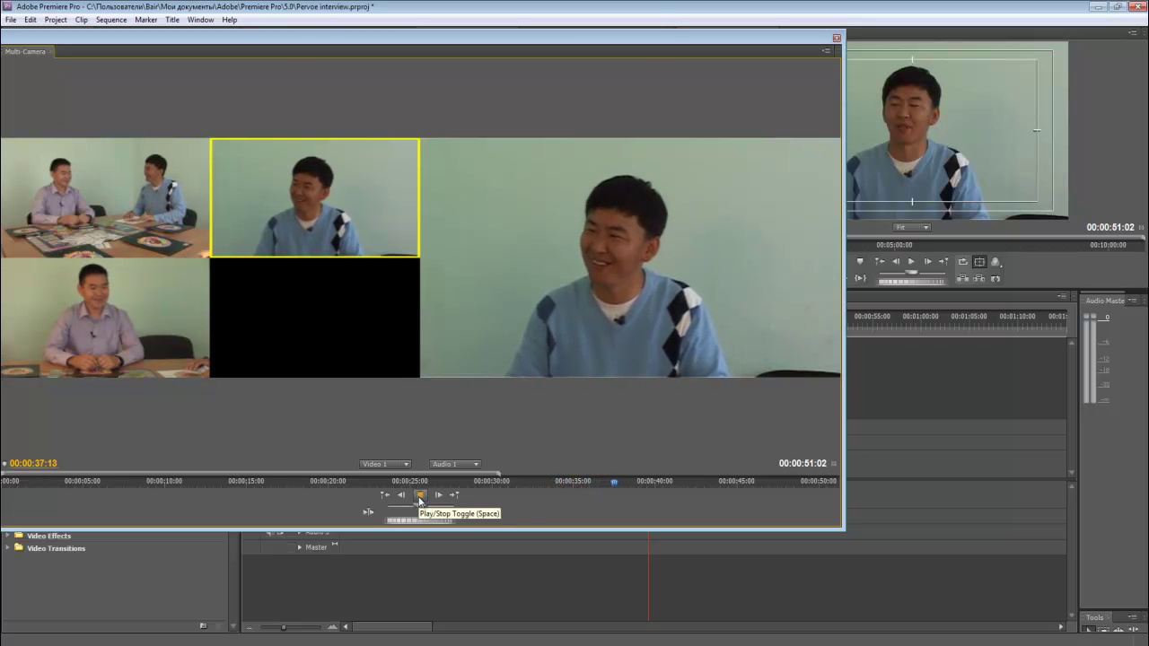
left_click(418, 496)
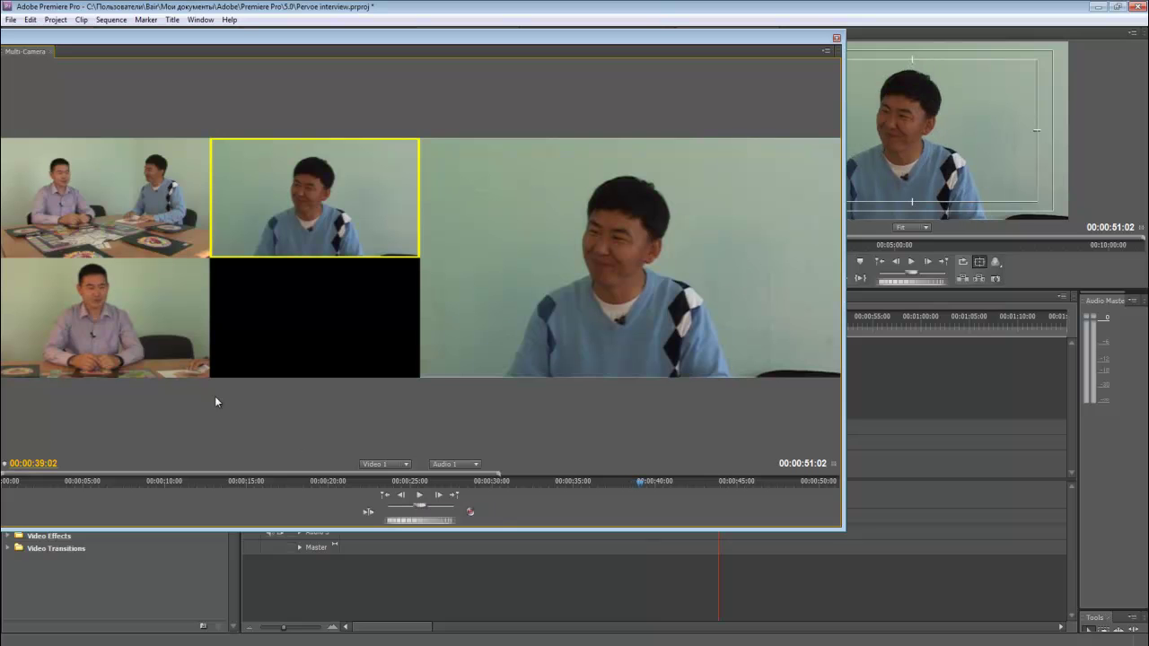
left_click(102, 307)
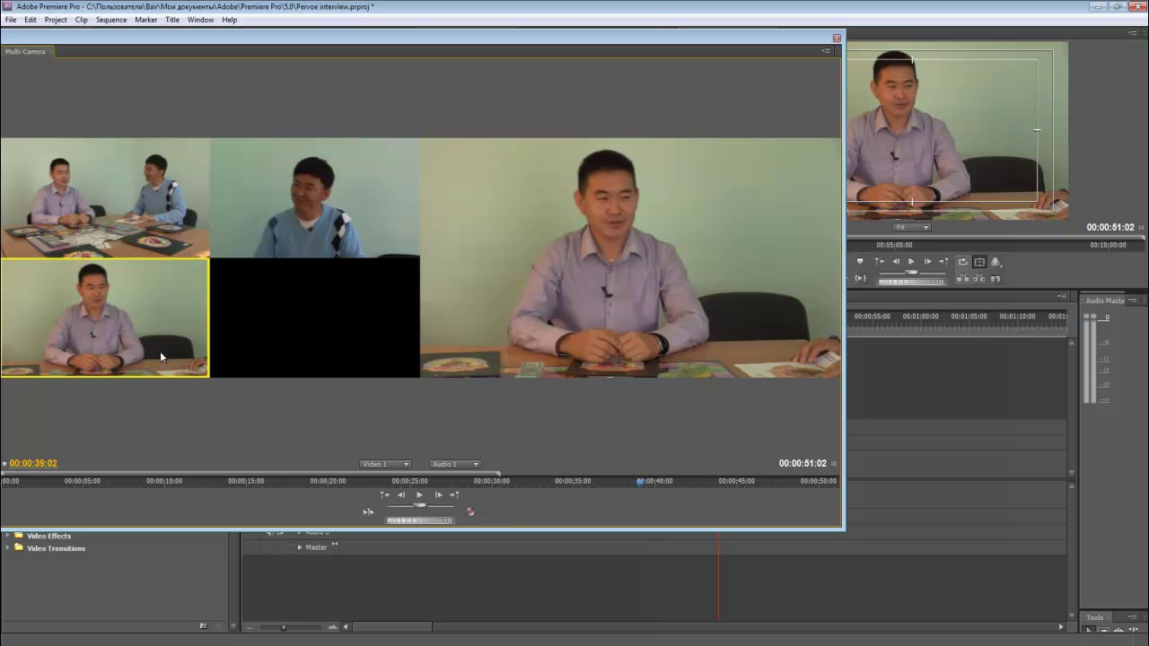
Play on to 00:00:46:19 on the third camera and close the Multi-Camera Monitor
left_click(420, 499)
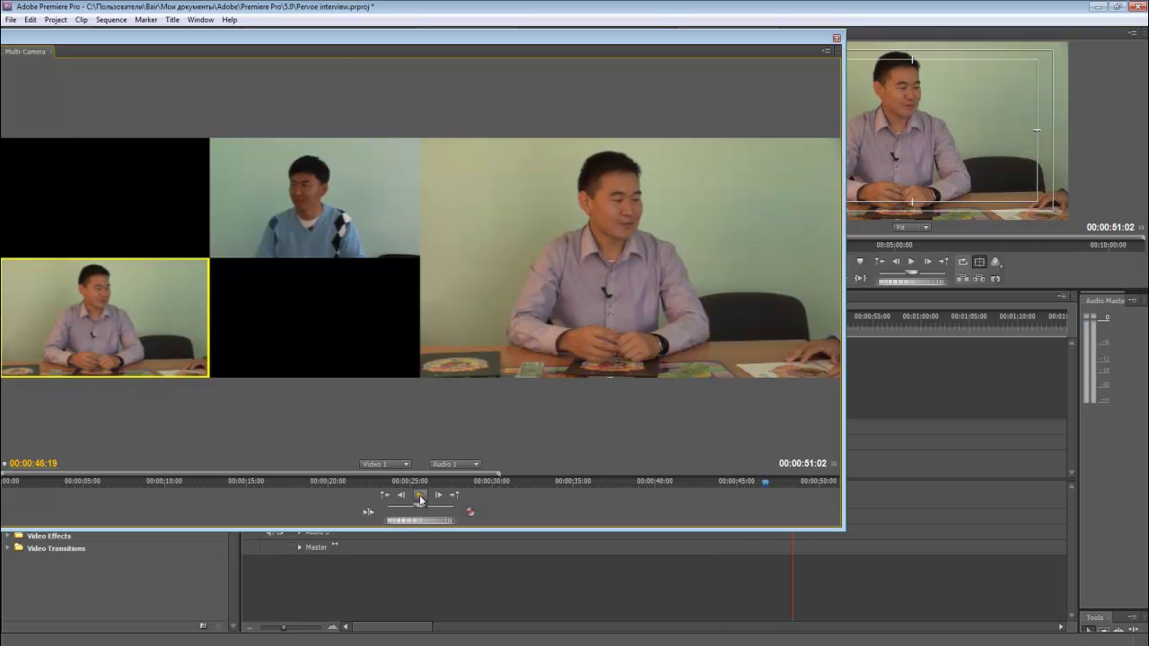
left_click(436, 499)
left_click(837, 38)
Close the application, saving the changes to Pervoe interview.prproj
left_click(1140, 7)
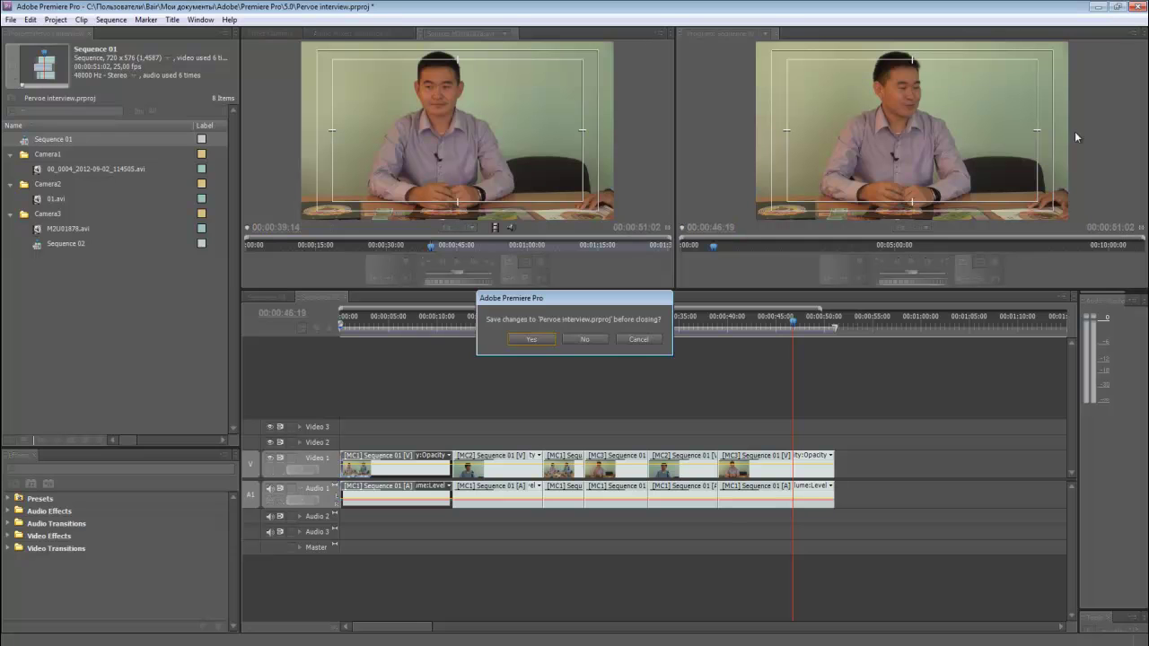
left_click(543, 343)
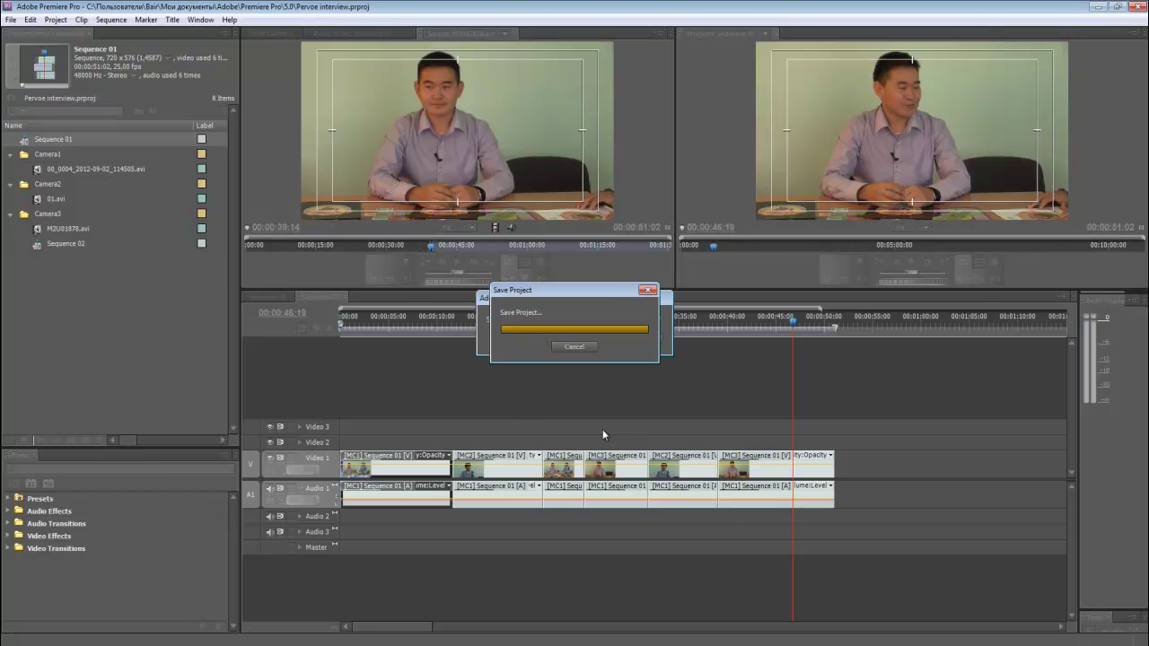